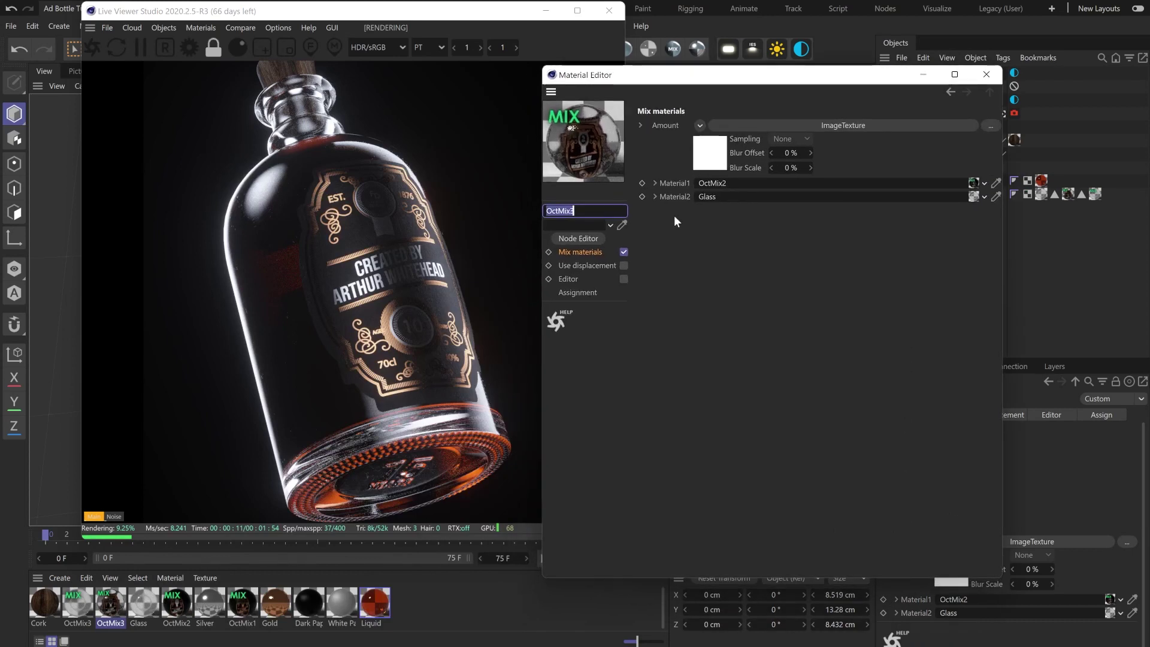
Enable displacement on the OctMix3 mix material and shift its editor clear of the live render.
click(595, 265)
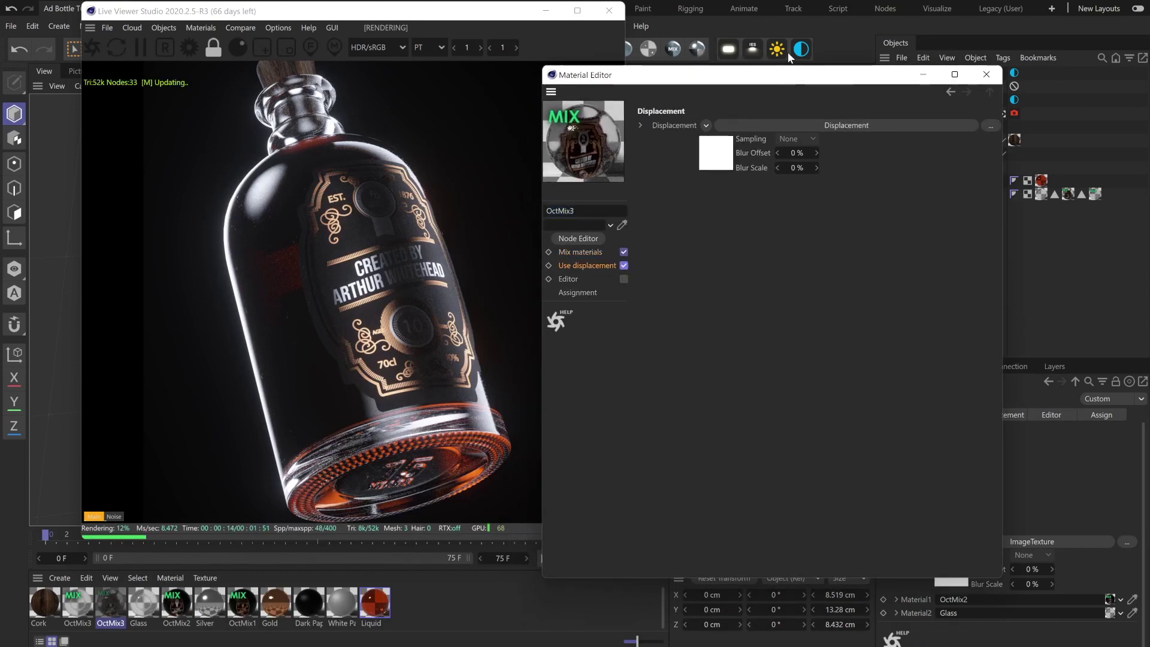
drag(784, 84, 820, 80)
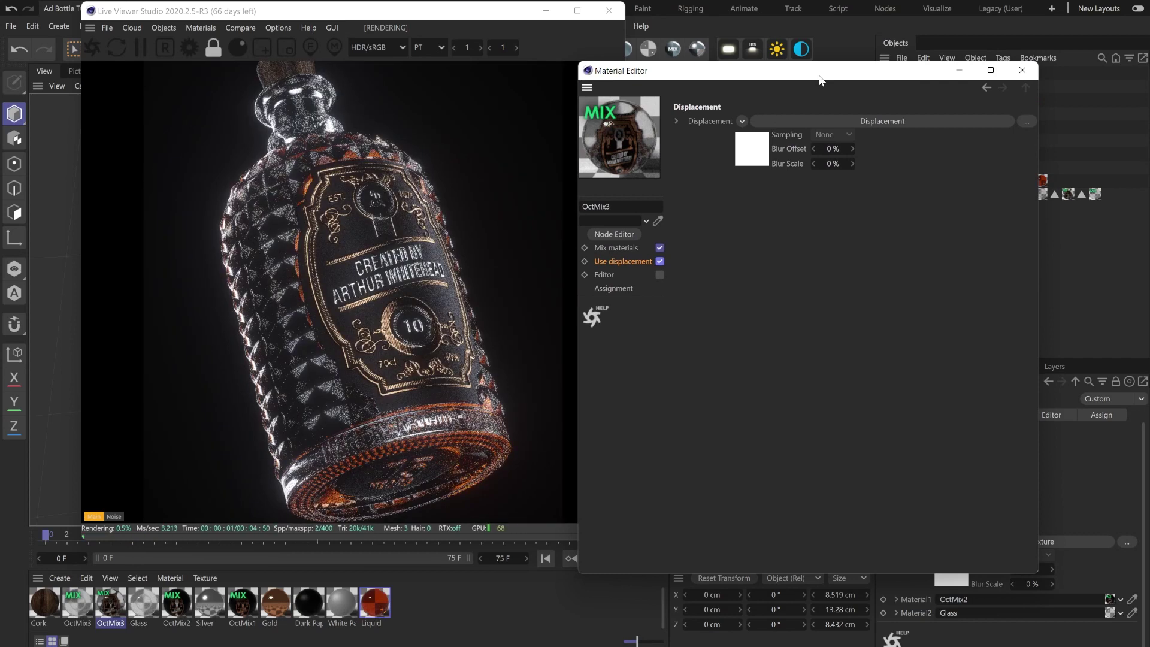
click(748, 142)
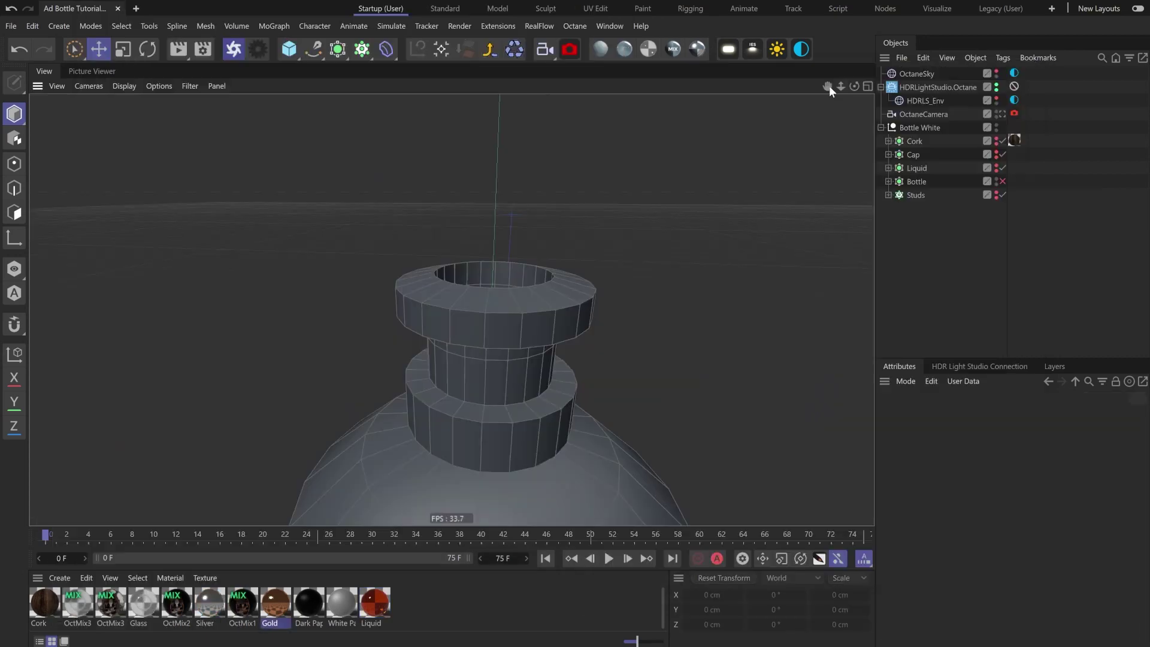
scroll(451, 309, up, 5)
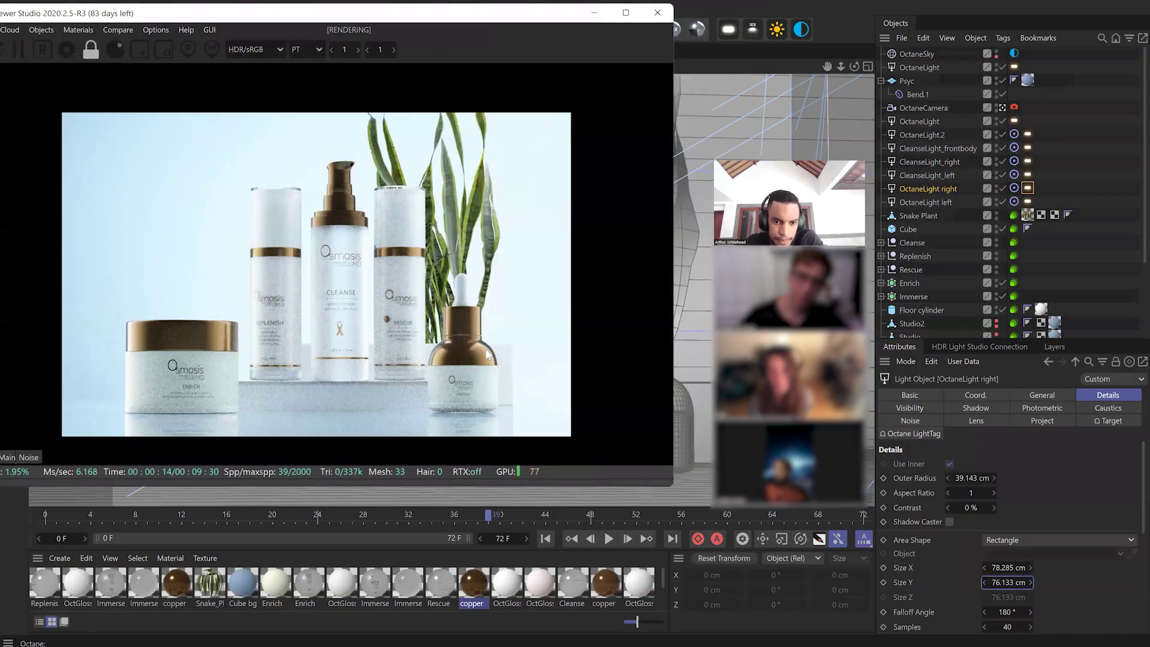
scroll(527, 348, up, 2)
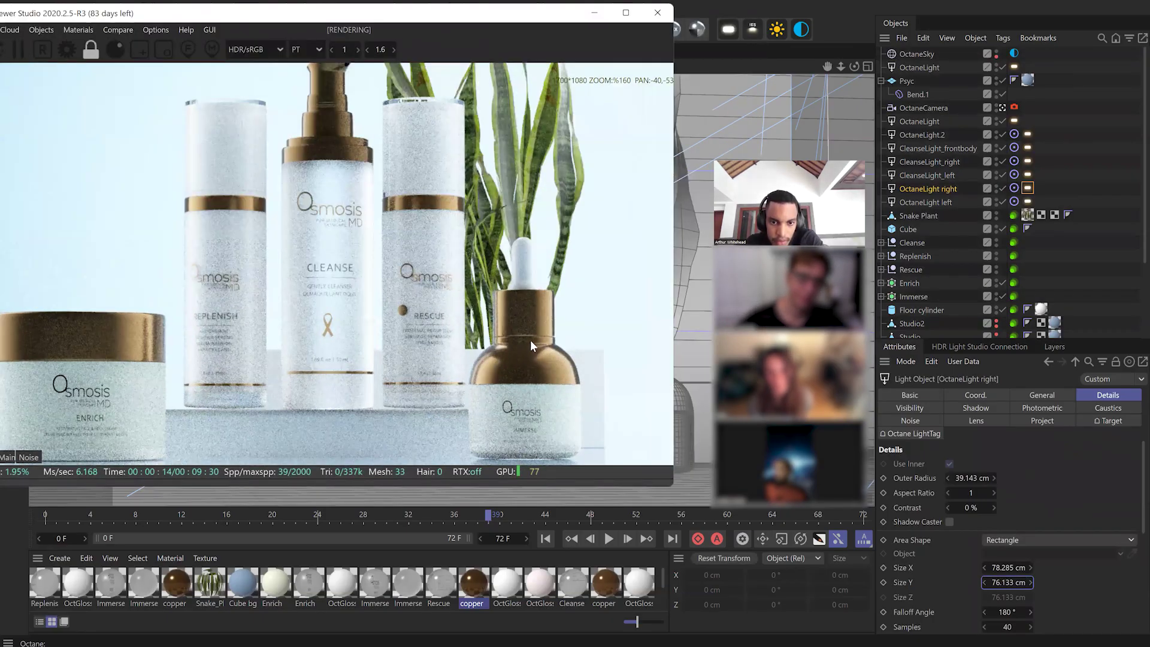
scroll(531, 340, up, 1)
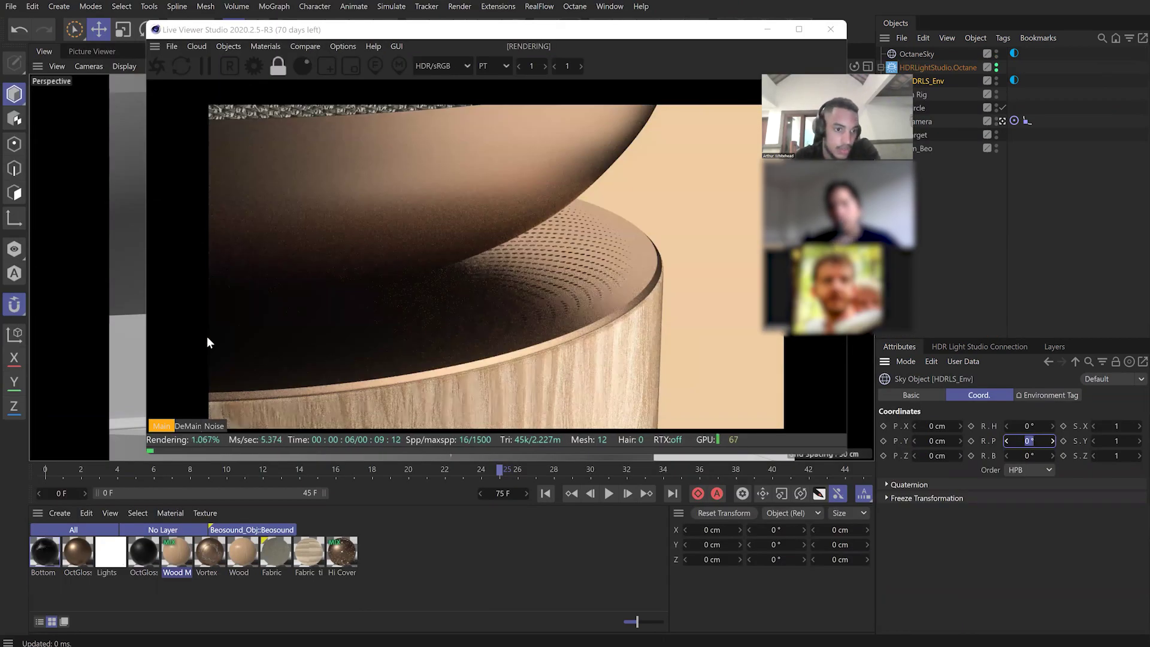
click(620, 415)
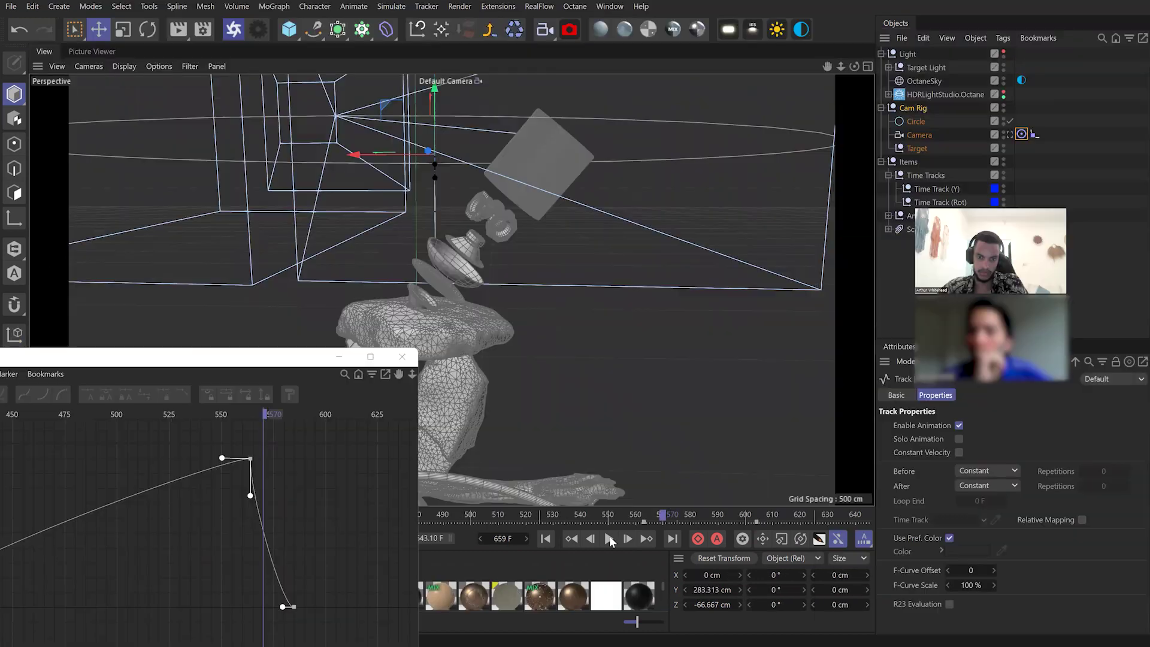
click(611, 539)
drag(665, 517, 689, 516)
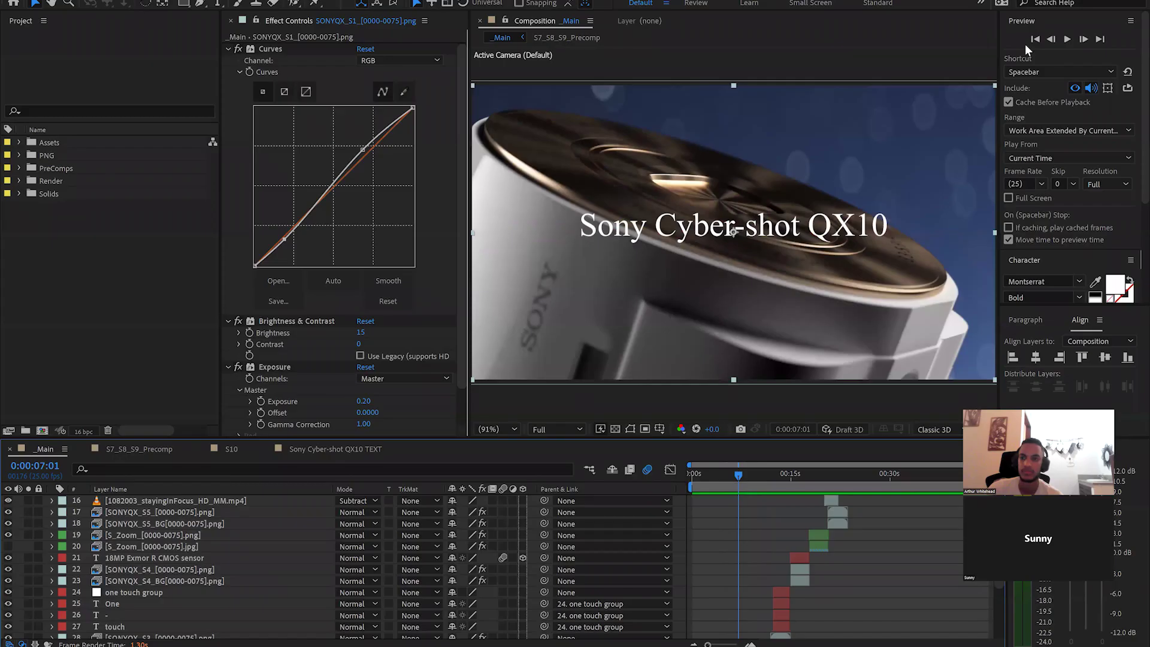
click(1067, 38)
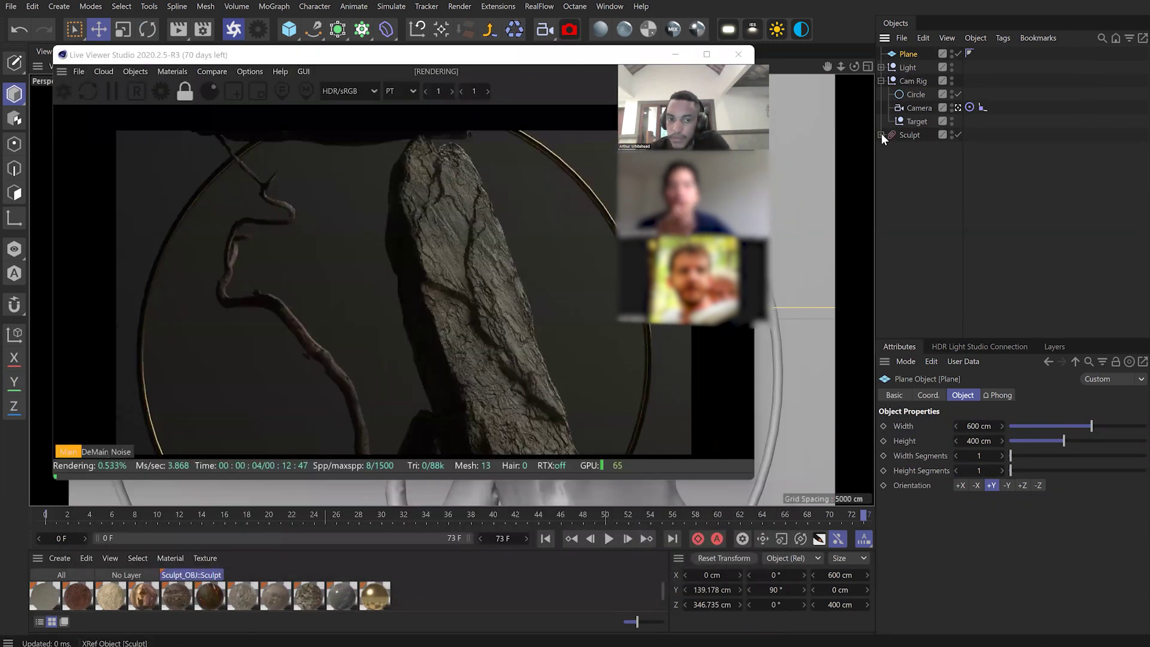
click(881, 134)
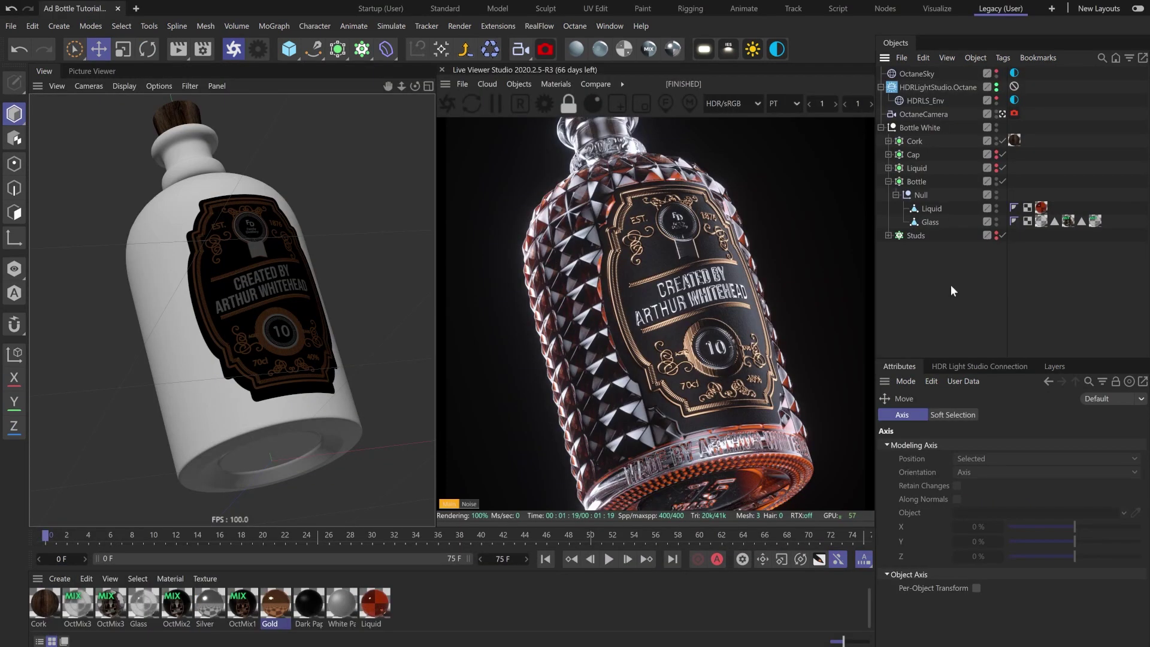
Switch the workspace to the Startup (User) layout and activate the Move tool.
click(381, 9)
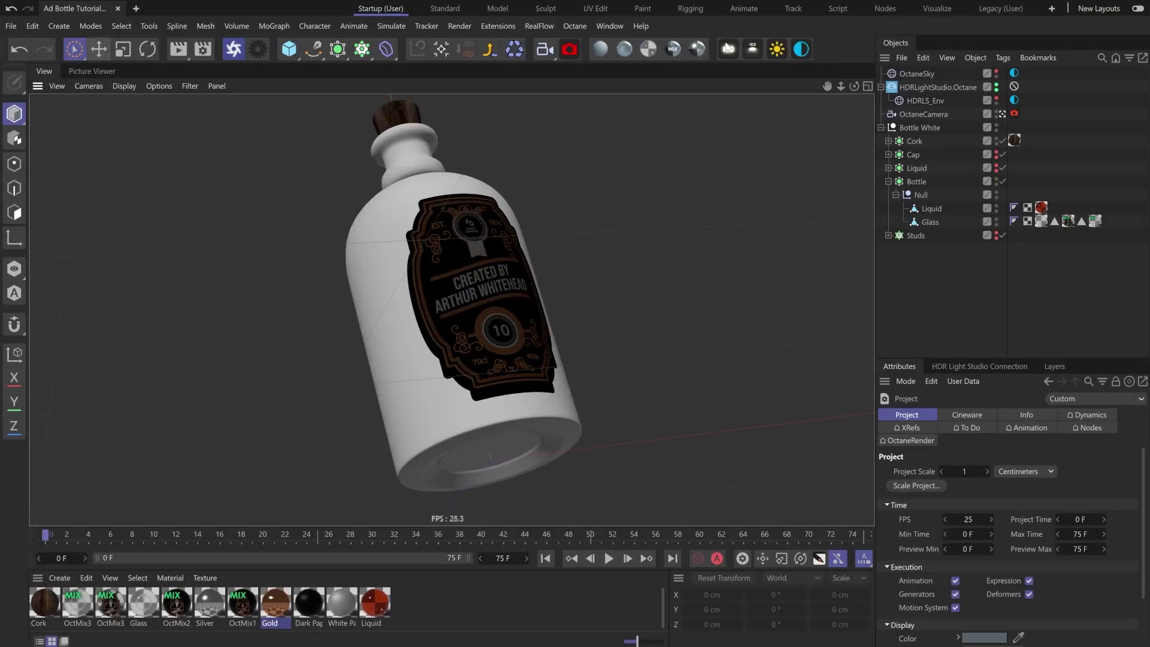
click(998, 8)
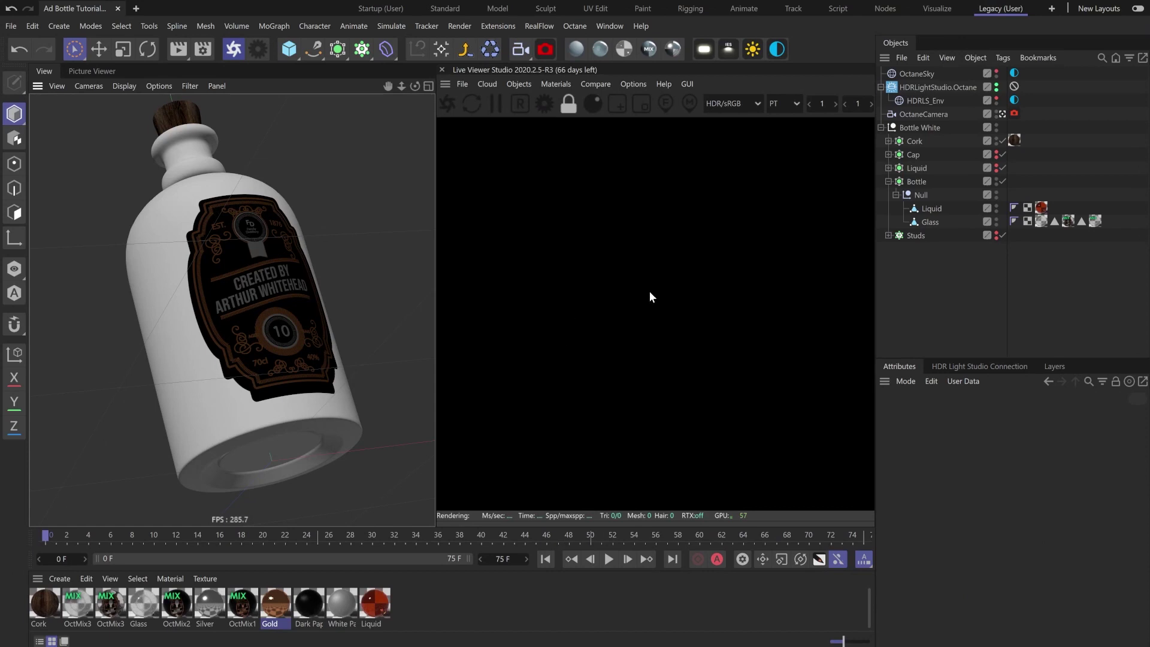
click(374, 8)
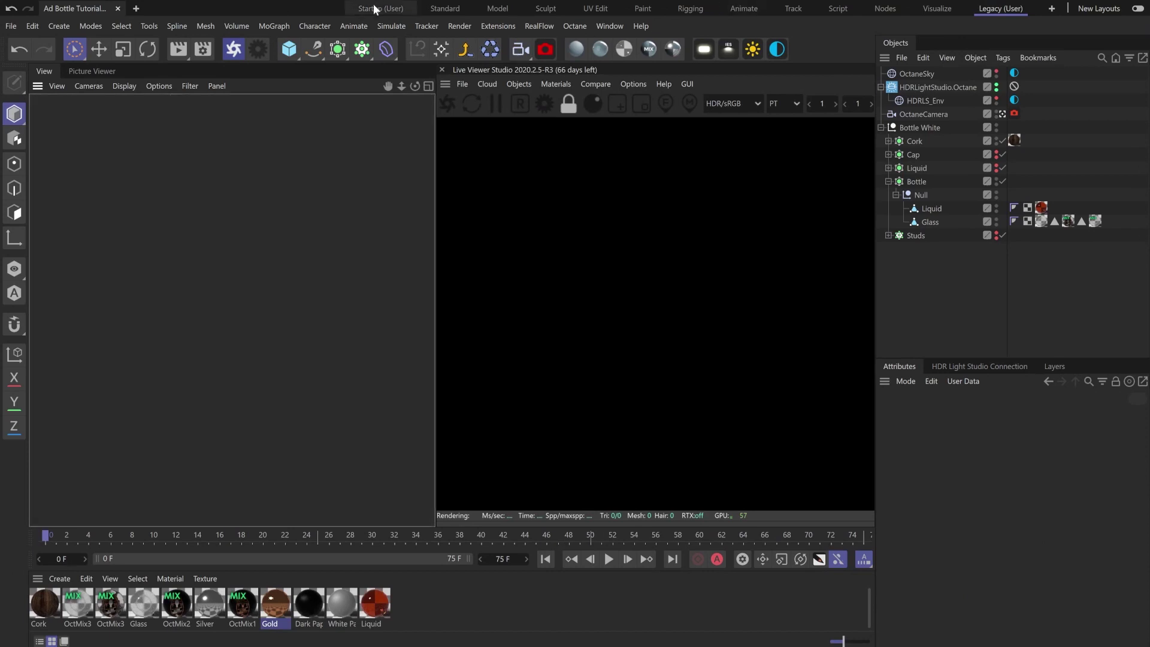
click(99, 50)
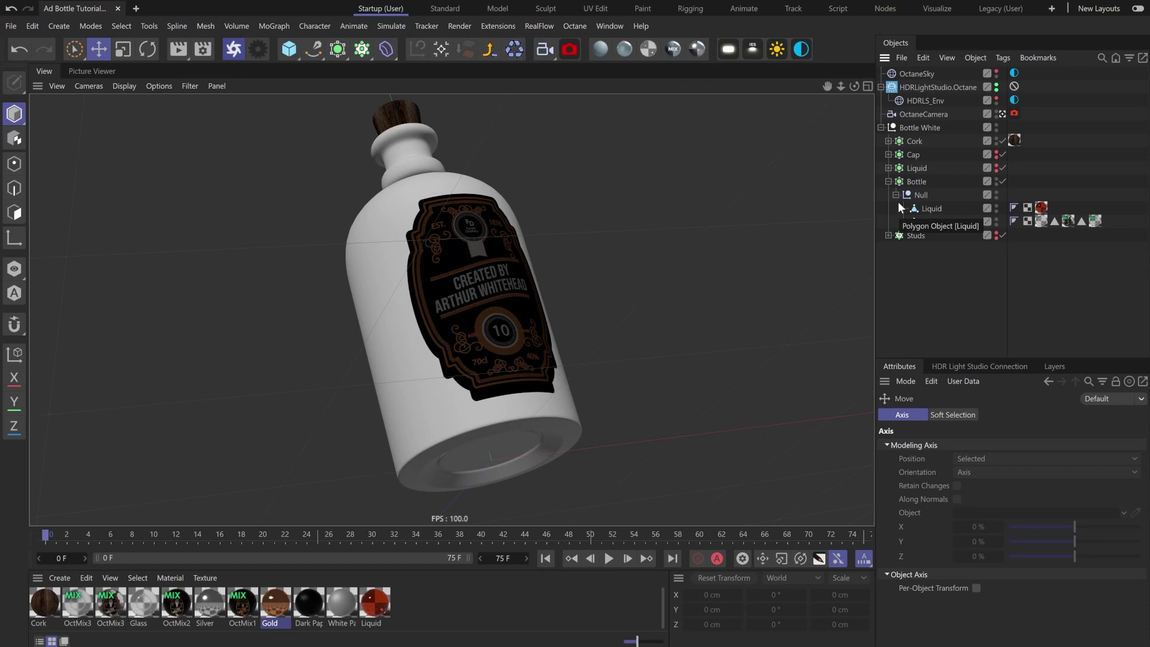
Collapse the Bottle hierarchy, leave the OctaneCamera view and display the model with Gouraud Shading (Lines).
click(889, 182)
click(1002, 114)
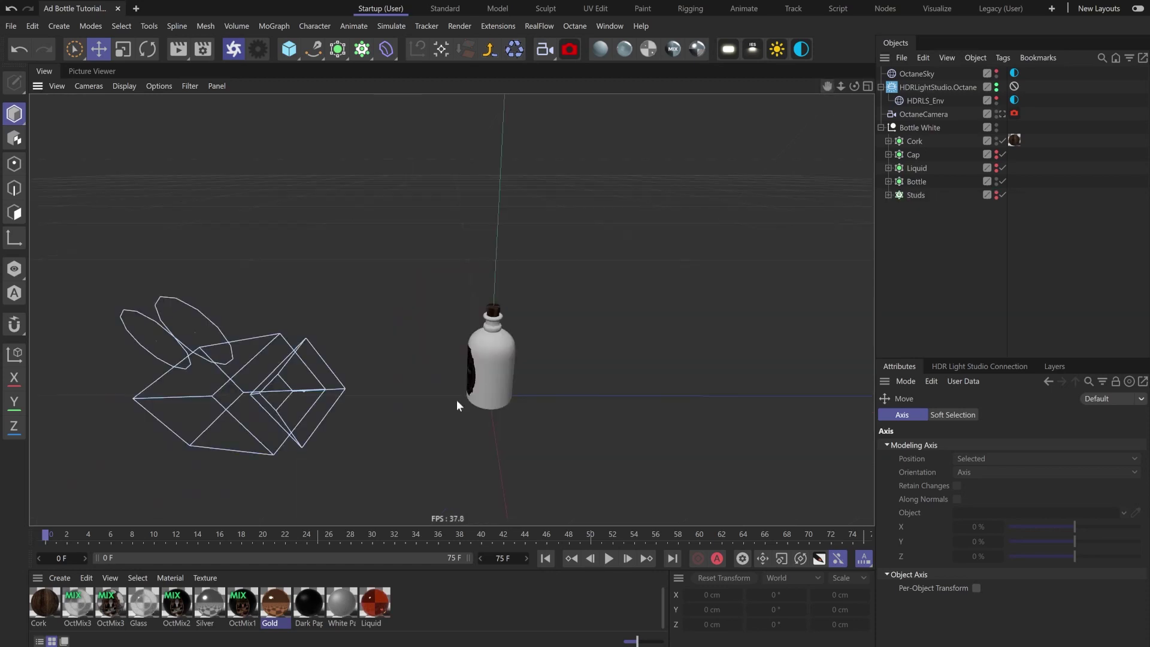
scroll(456, 400, up, 5)
click(136, 85)
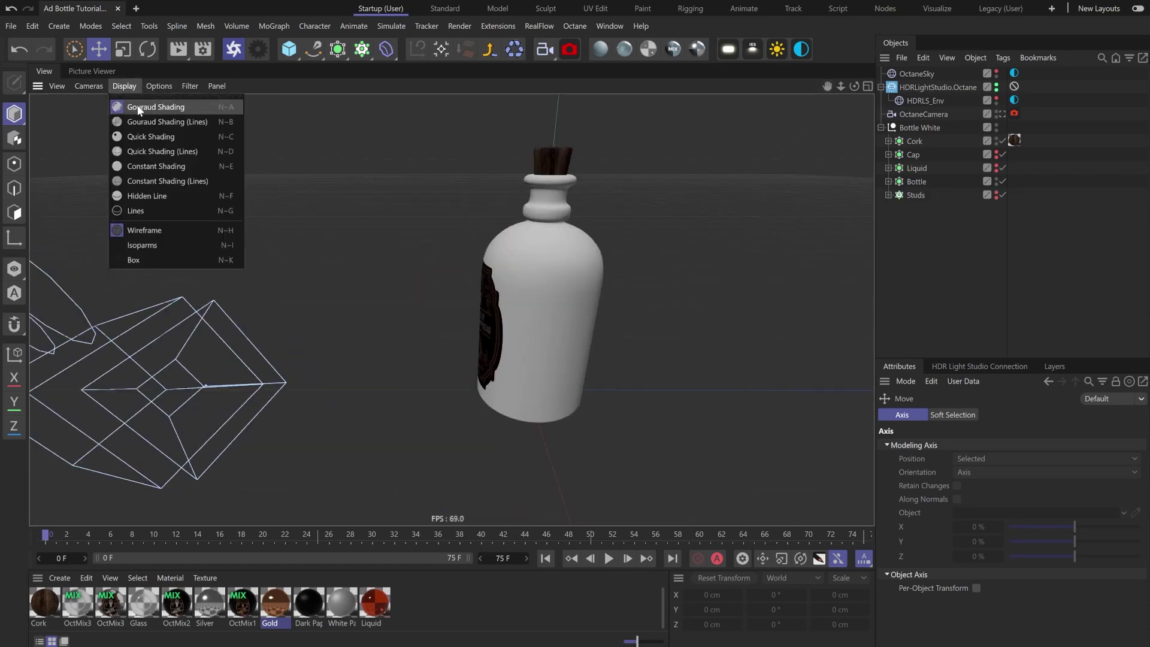
click(135, 116)
scroll(604, 255, up, 3)
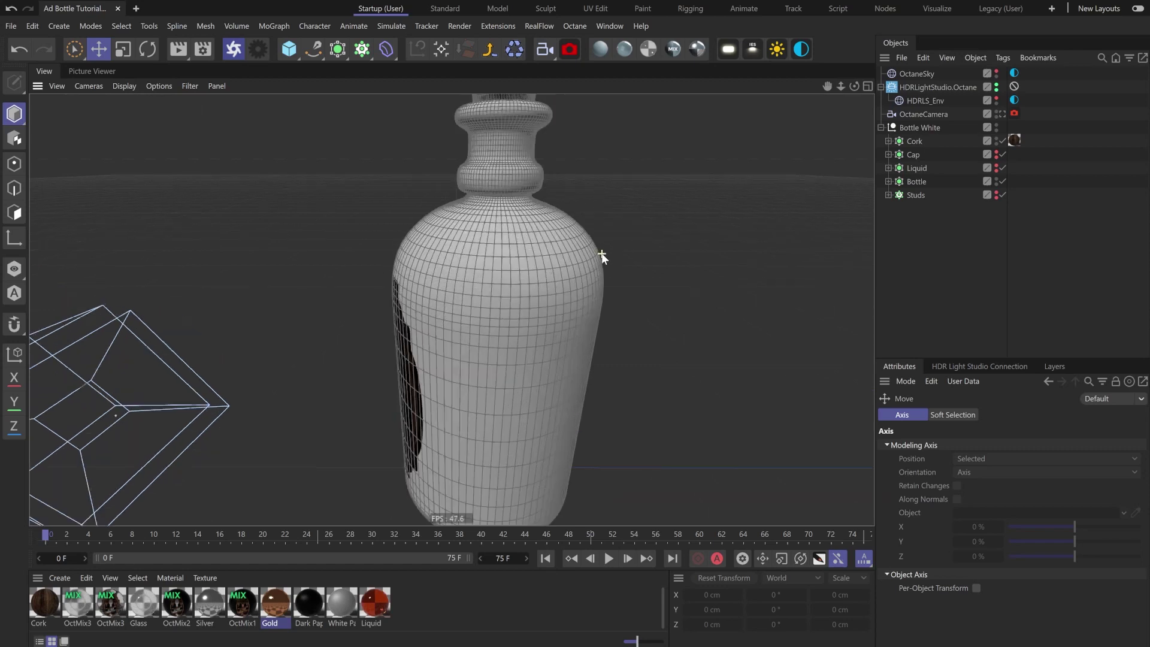
Turn off the Bottle's subdivision surface to show its base mesh and the underside.
mouse_move(853, 86)
mouse_down()
mouse_move(916, 57)
mouse_move(976, 66)
mouse_move(814, 90)
mouse_move(859, 104)
mouse_up()
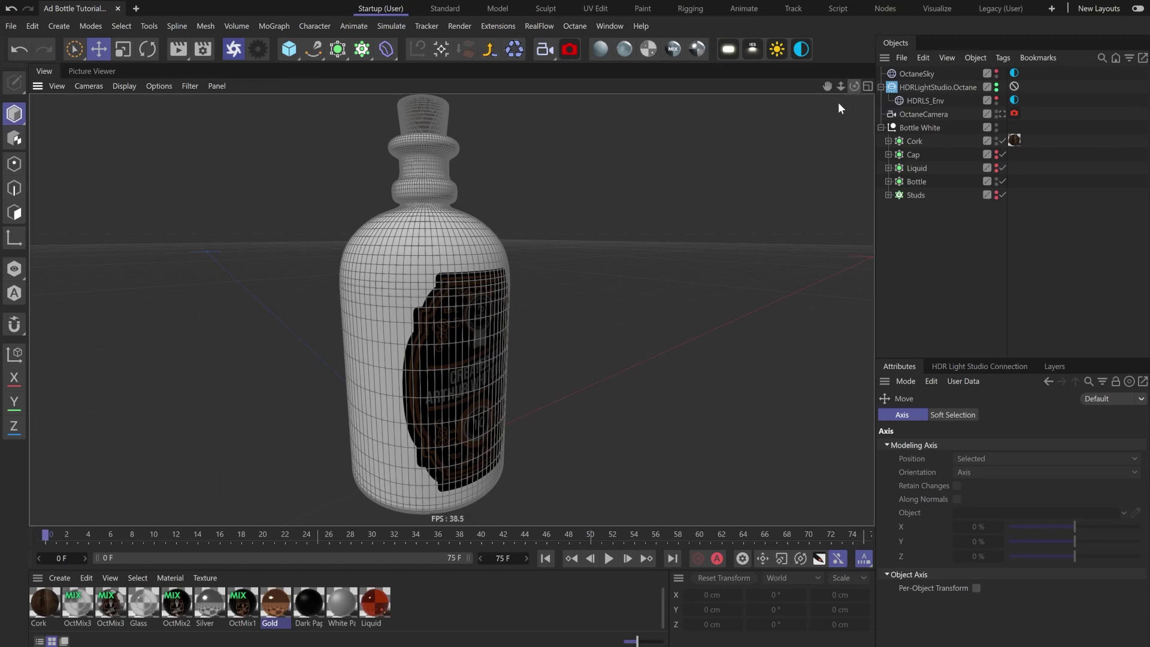
drag(830, 86, 847, 87)
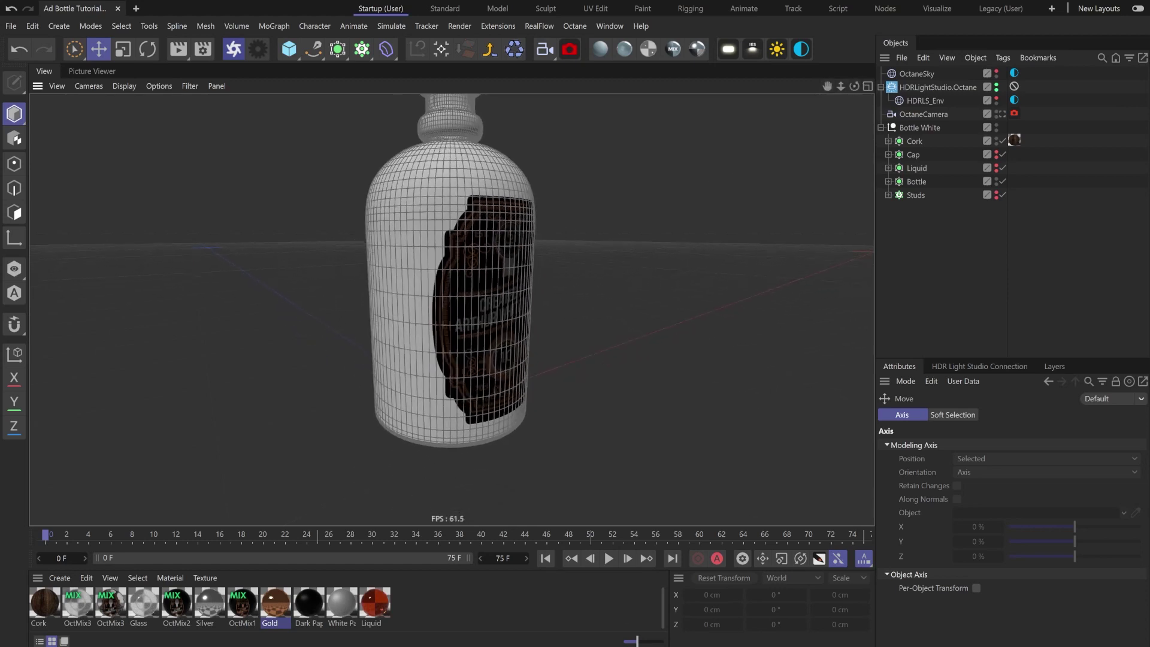
click(593, 620)
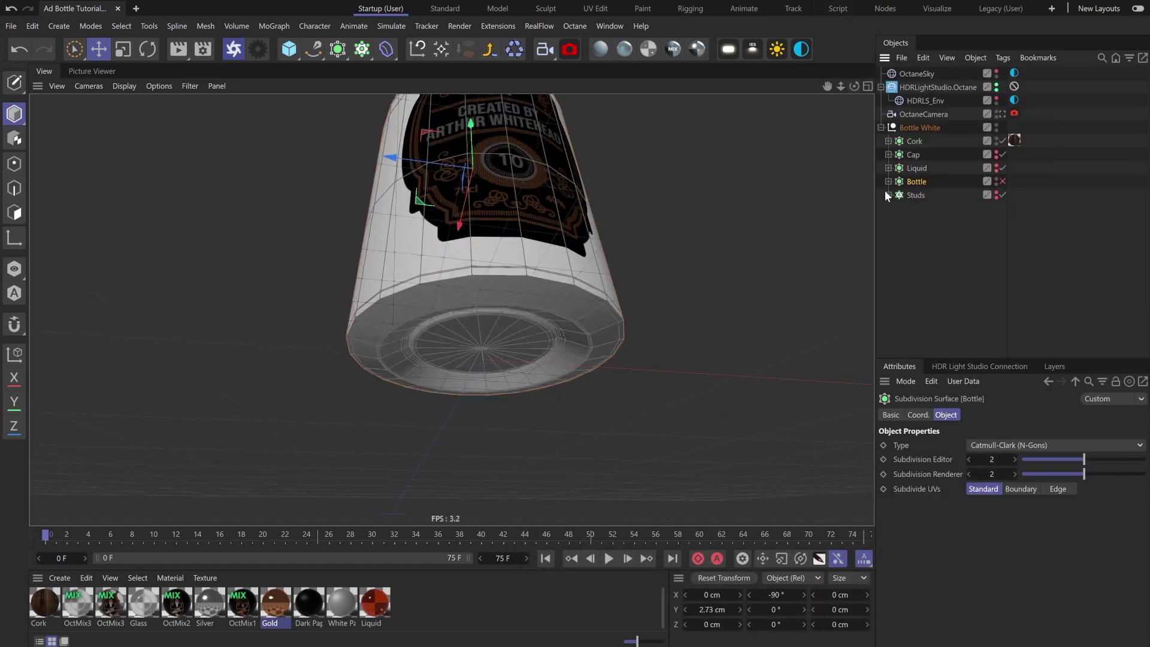
click(610, 208)
Turn off the display of materials in the viewport so the bottle appears as plain geometry.
drag(829, 87, 500, 90)
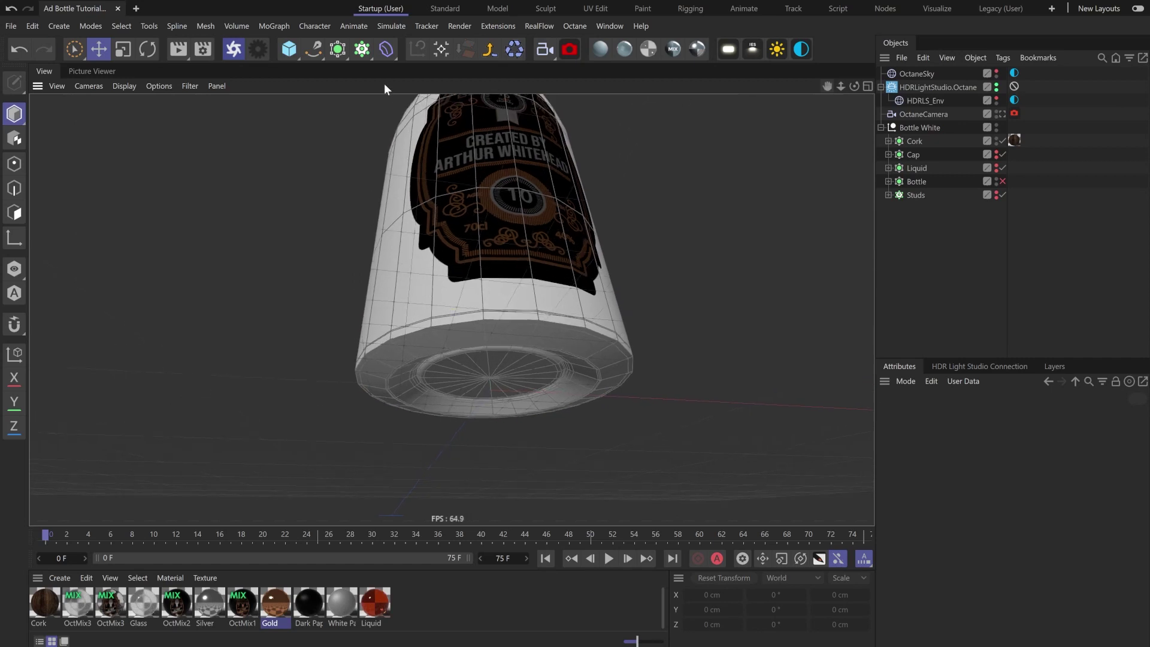
click(159, 86)
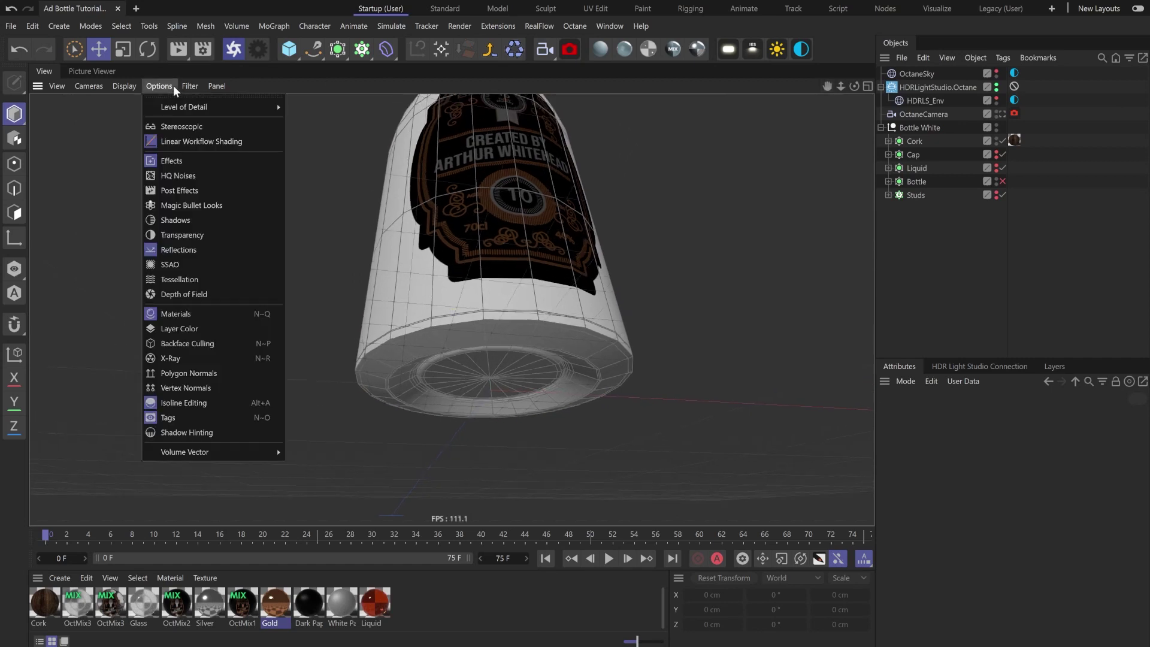
click(197, 315)
Hide the Cork and inspect the open neck and shoulders of the bottle mesh.
drag(854, 86, 866, 153)
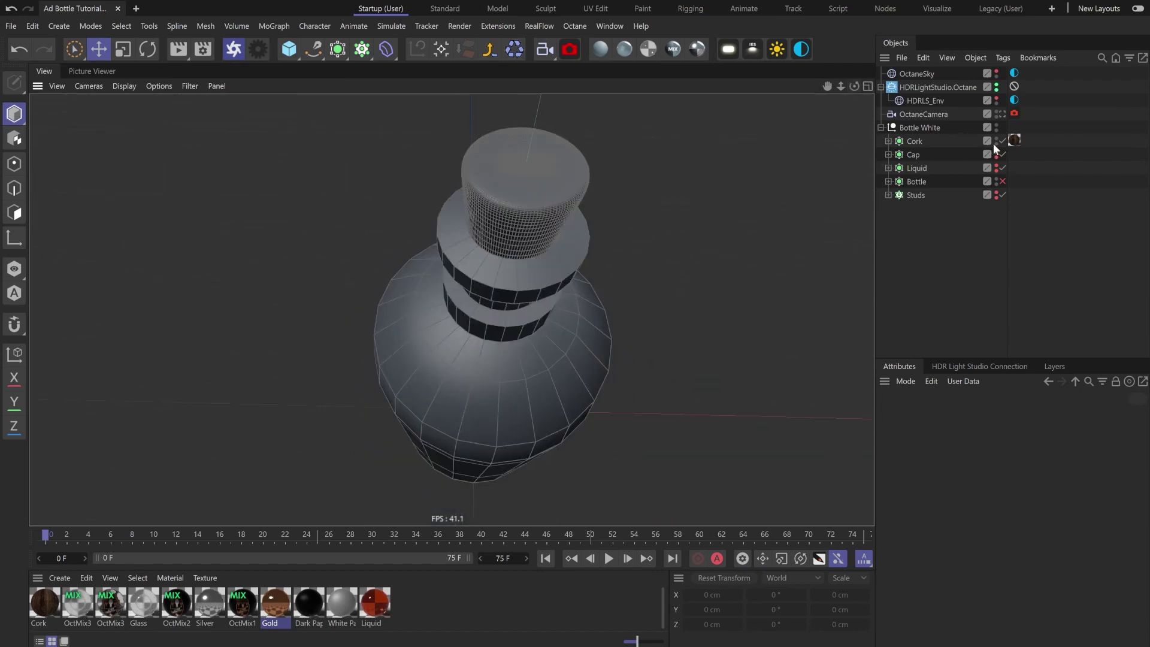
click(996, 140)
scroll(590, 231, up, 3)
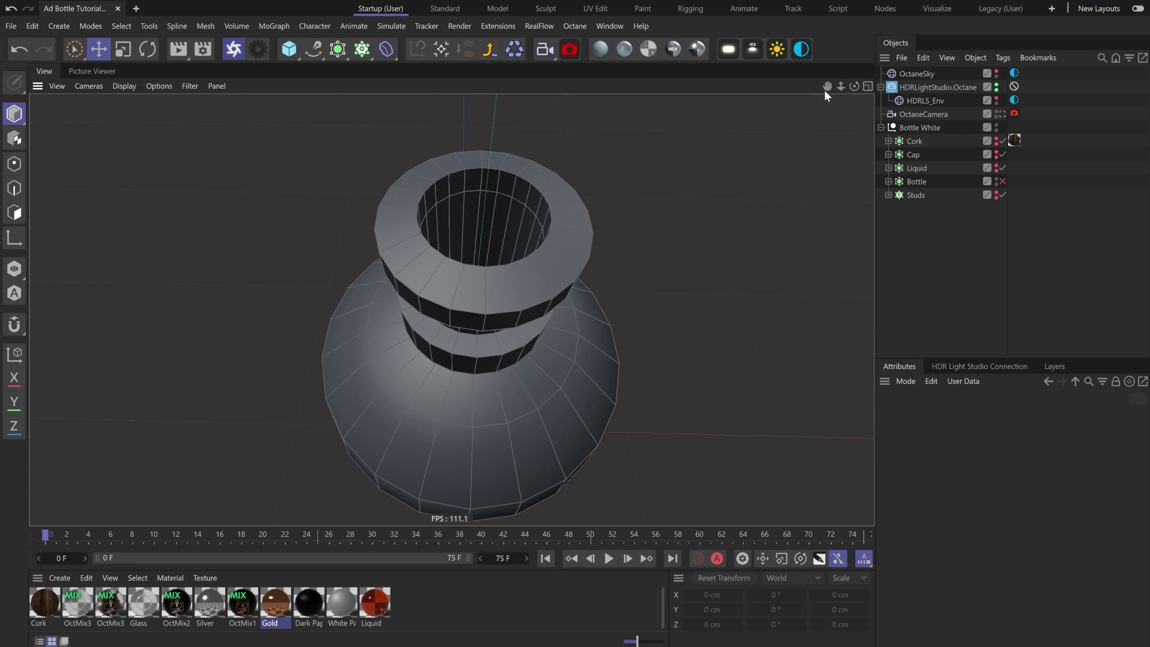
mouse_move(854, 86)
mouse_down()
mouse_move(868, 149)
mouse_move(850, 88)
mouse_up()
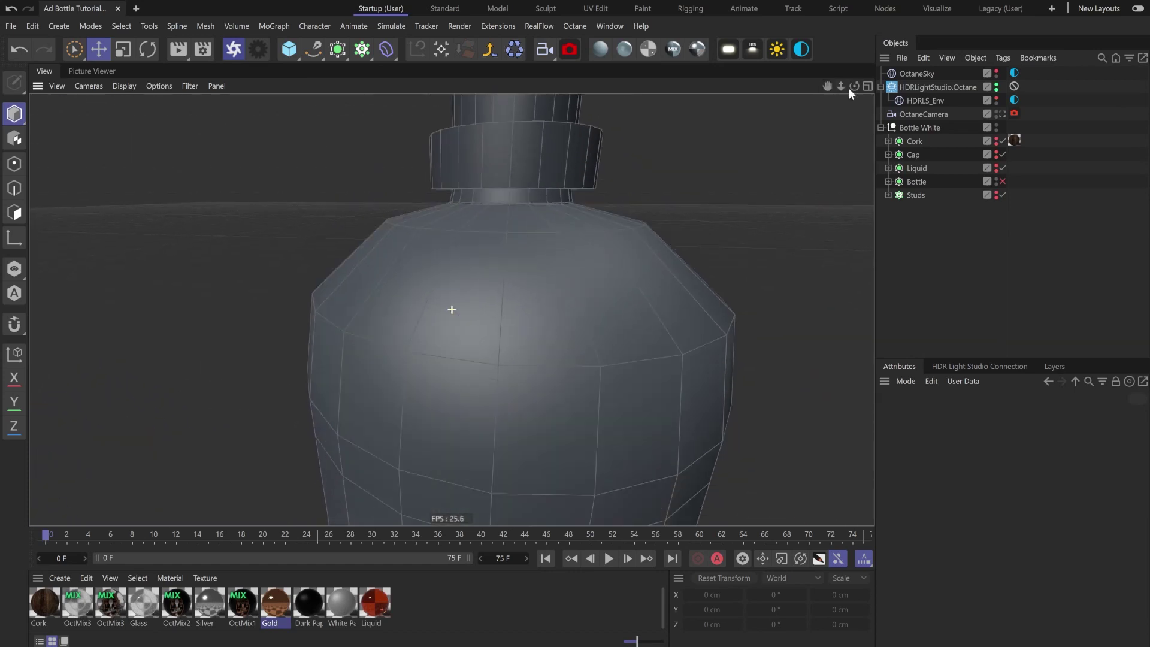
Expand the Bottle hierarchy and turn on X-Ray for its Glass mesh.
click(905, 182)
click(891, 414)
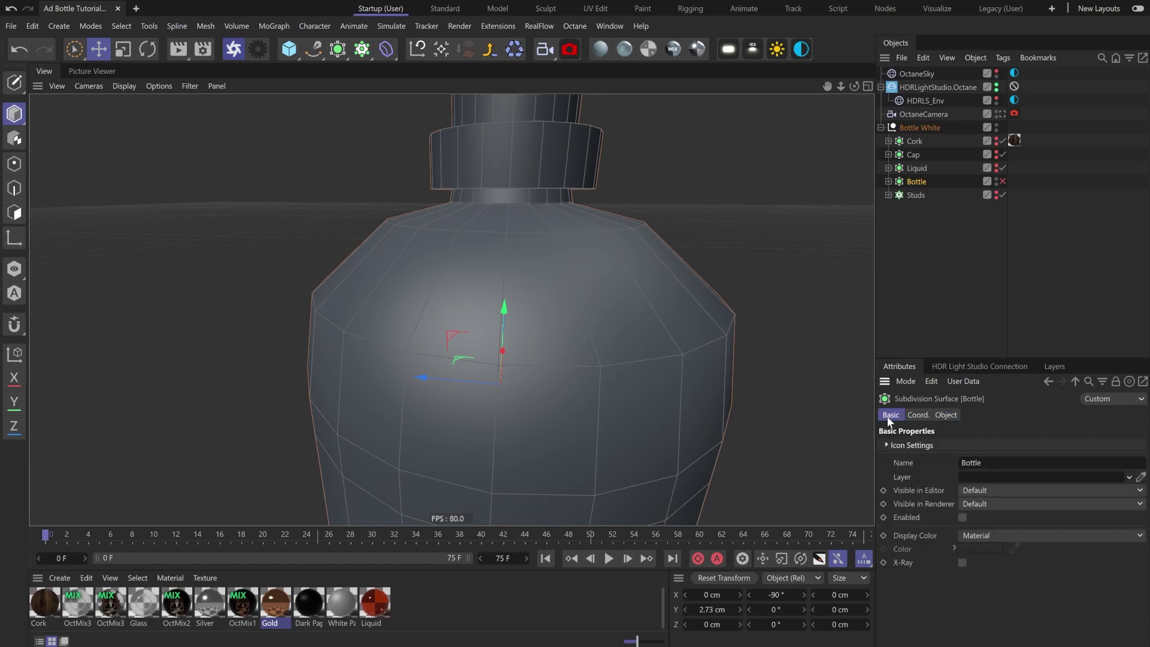
click(961, 561)
click(888, 181)
click(932, 208)
click(930, 222)
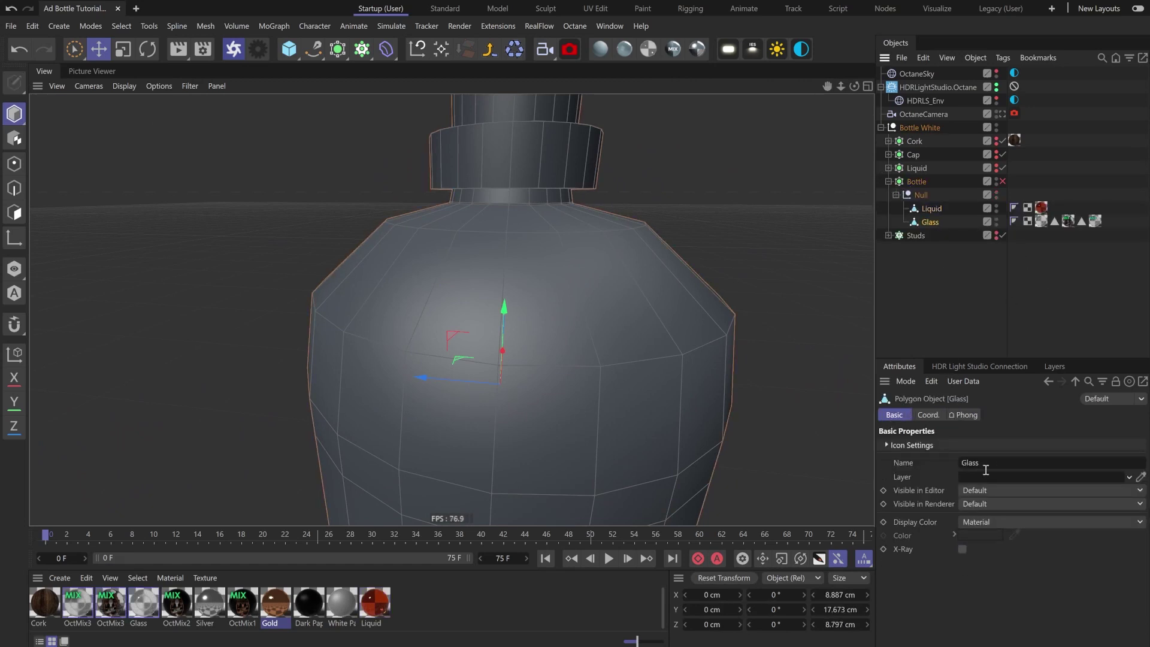
click(962, 548)
Examine the glass wall and how the Liquid mesh sits inside it, toggling the Liquid's visibility for comparison.
scroll(472, 429, up, 5)
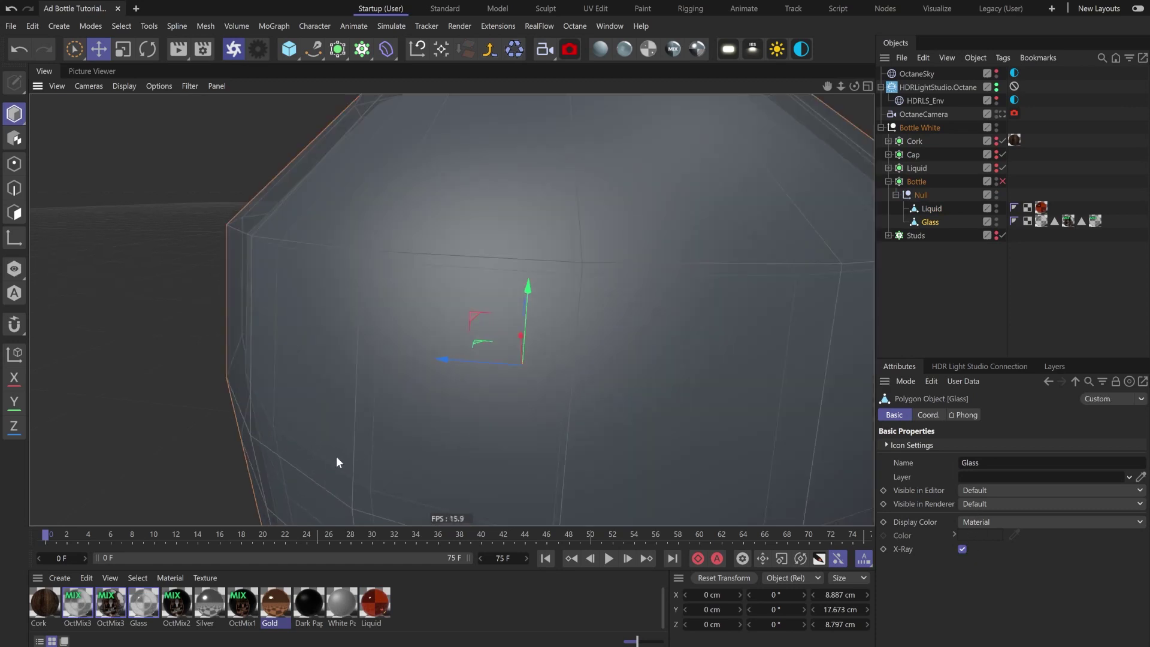
alt+drag(437, 298, 447, 294)
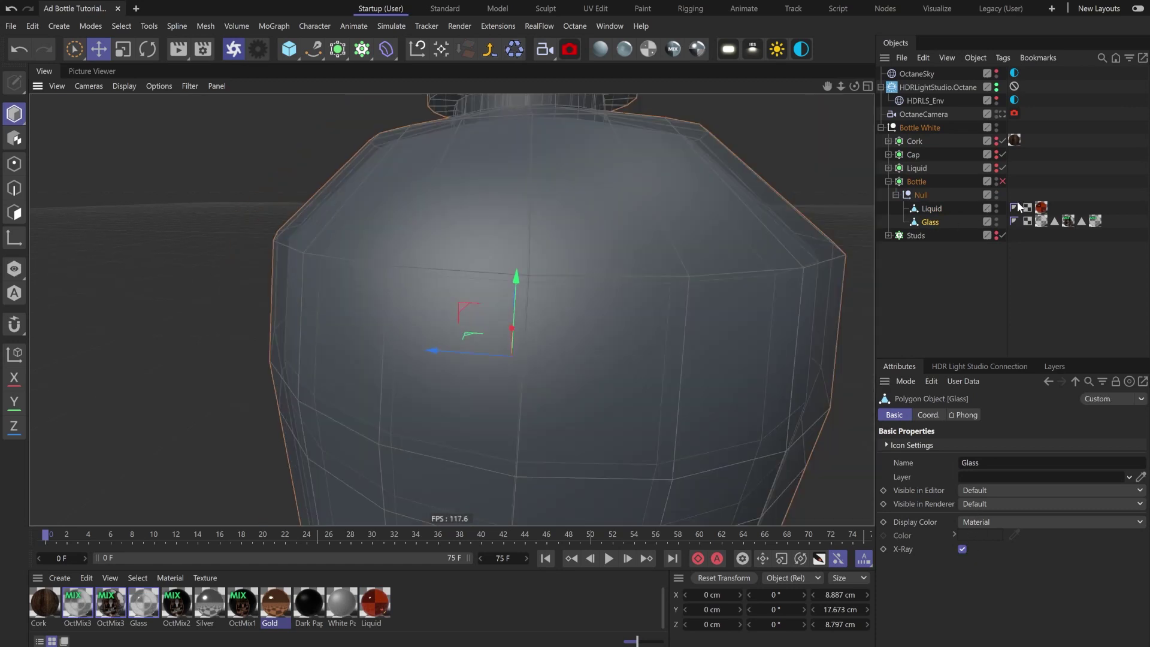
click(996, 207)
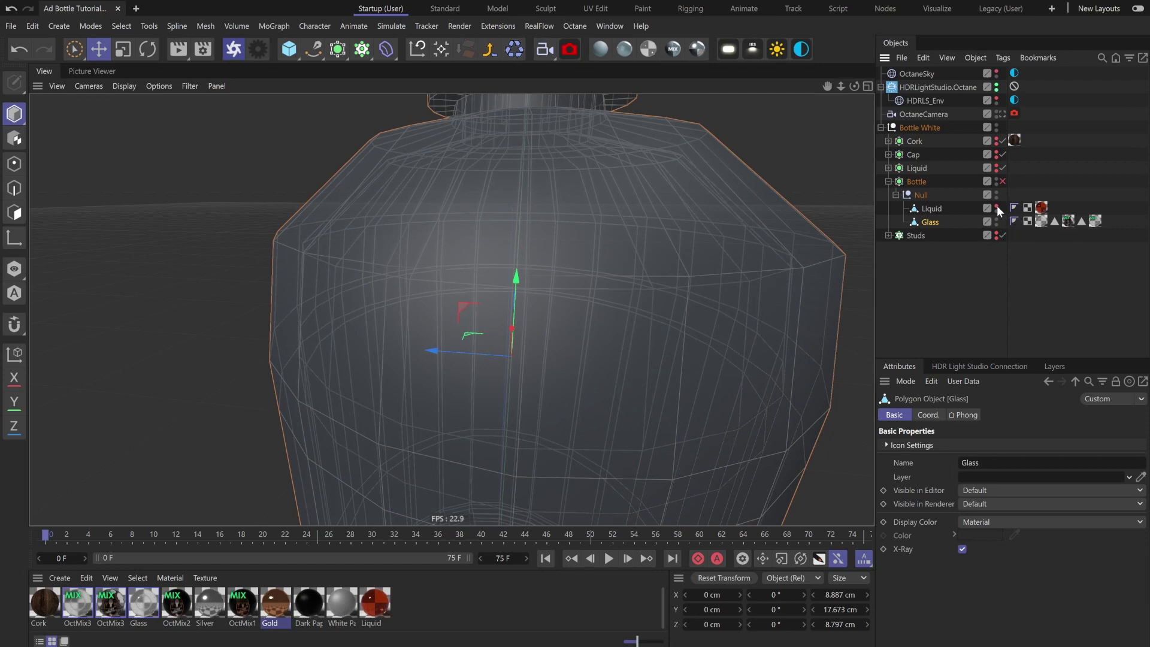
scroll(357, 419, up, 6)
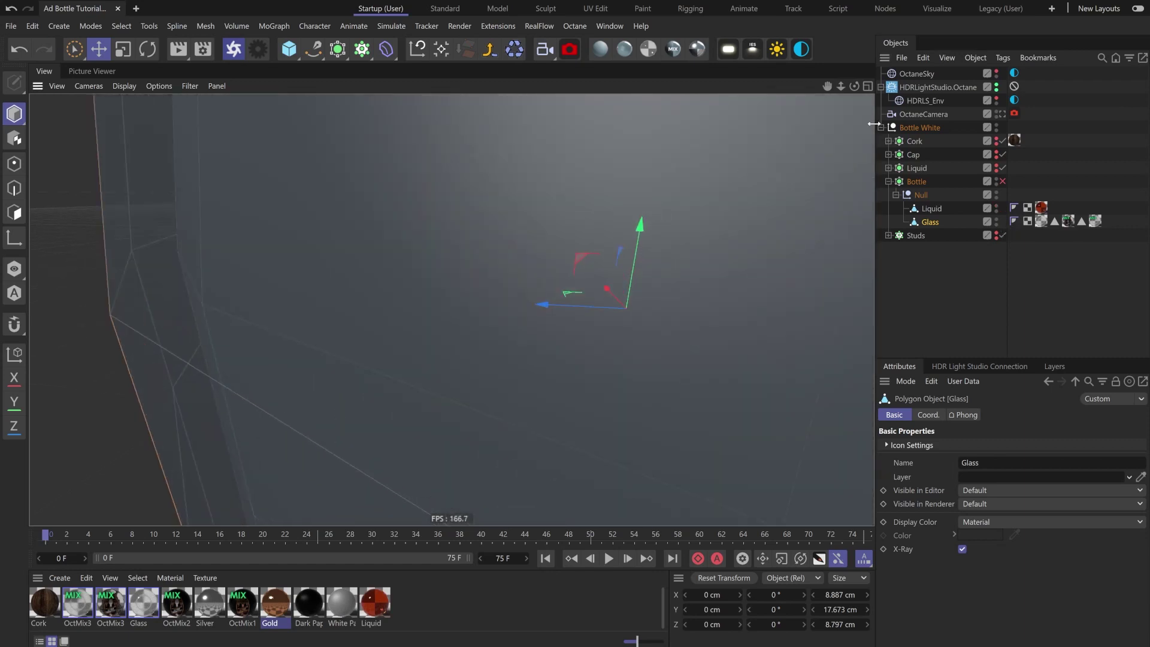
alt+drag(449, 308, 451, 309)
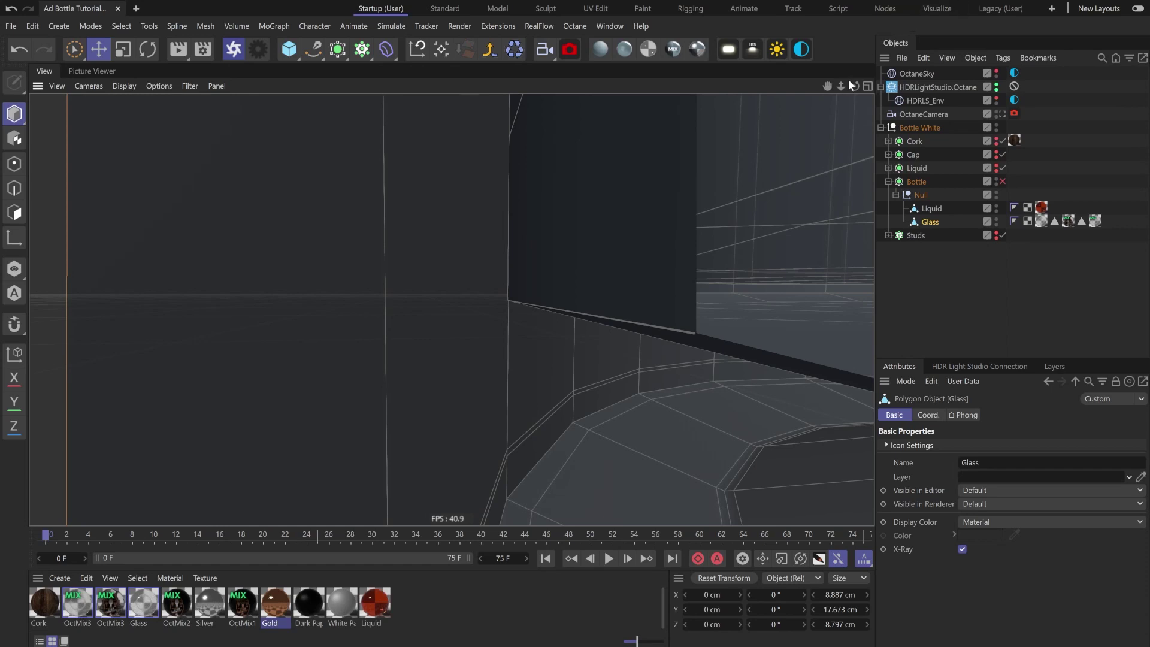
alt+drag(451, 309, 451, 309)
drag(841, 87, 452, 309)
drag(451, 309, 452, 310)
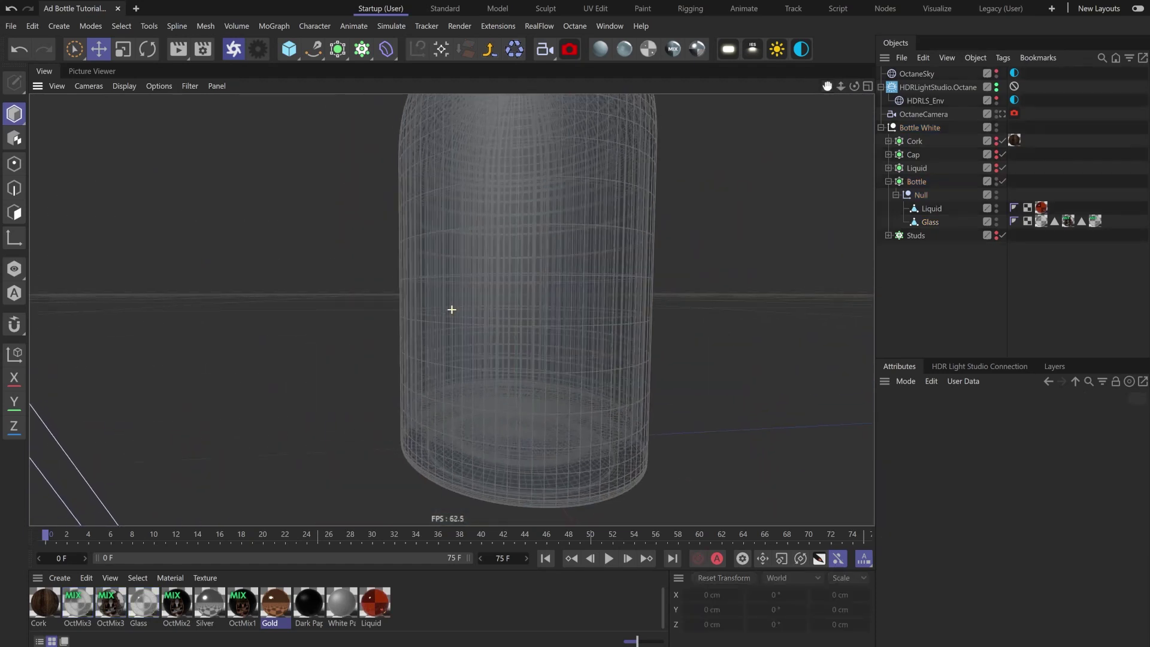
Show the Cork again and hide the Bottle to isolate the cork mesh.
alt+click(995, 141)
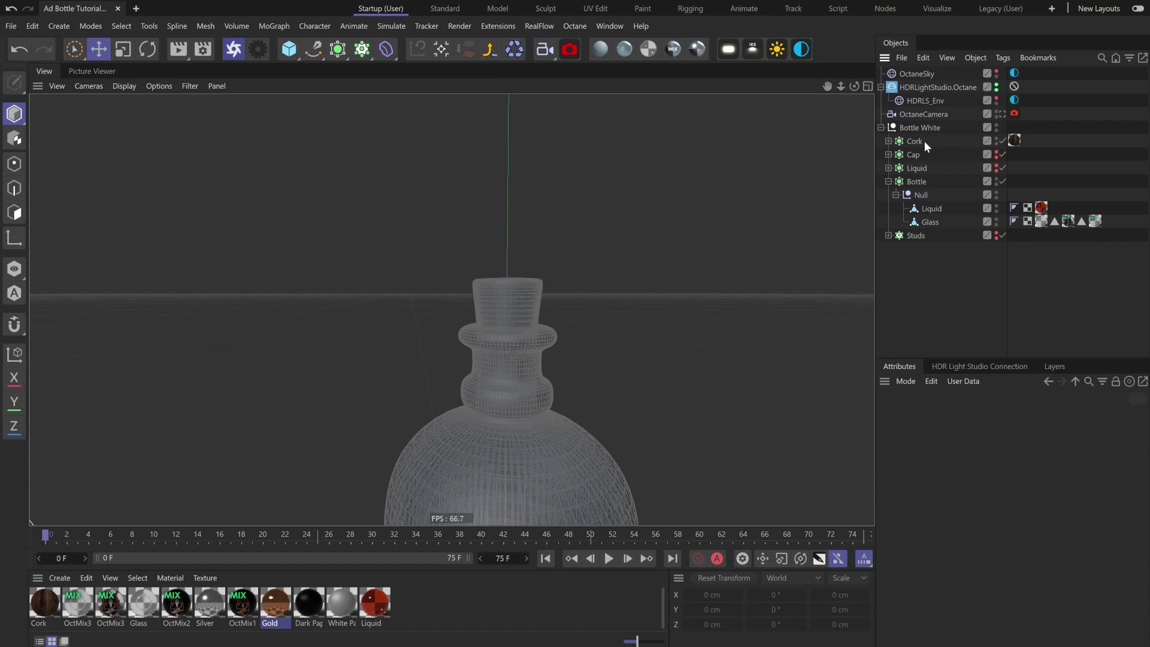
click(995, 179)
scroll(531, 322, up, 2)
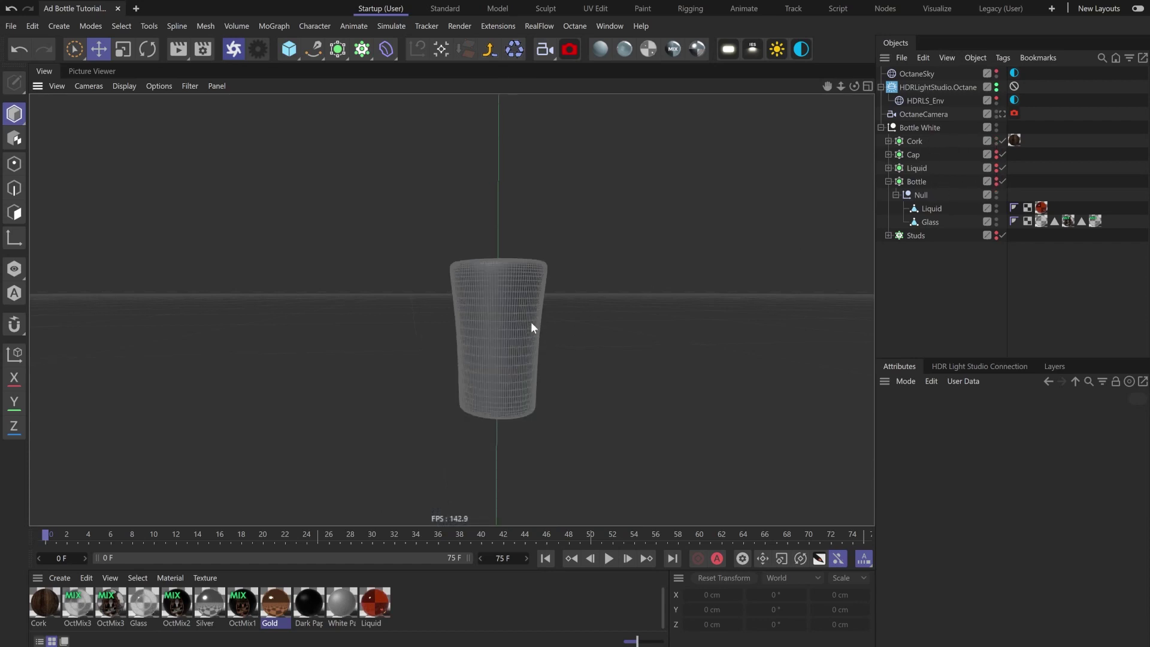
Turn off the Cork's subdivision to examine its low-poly cage from above, and re-enable the smoothing.
click(1003, 140)
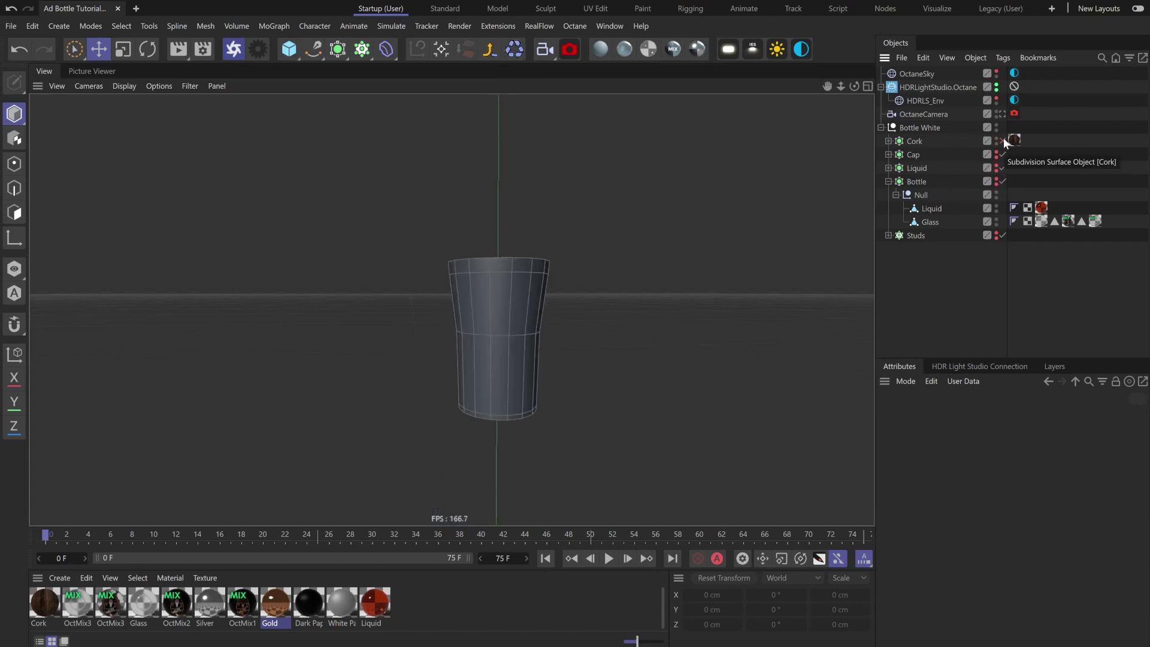
drag(857, 82, 899, 122)
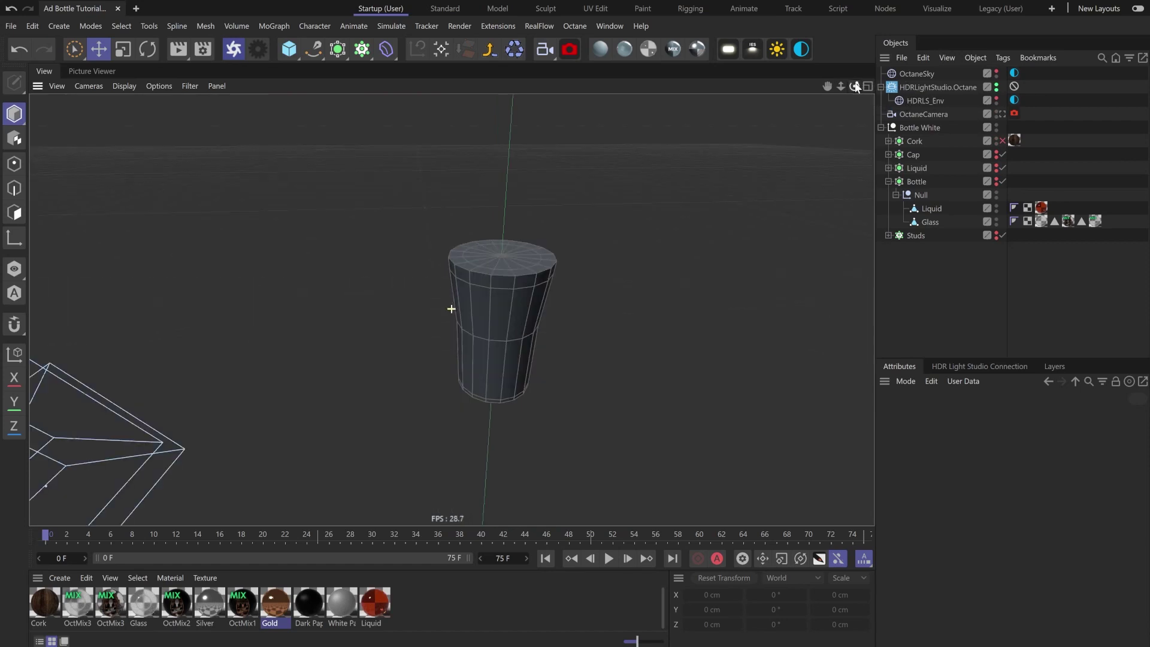
click(1003, 140)
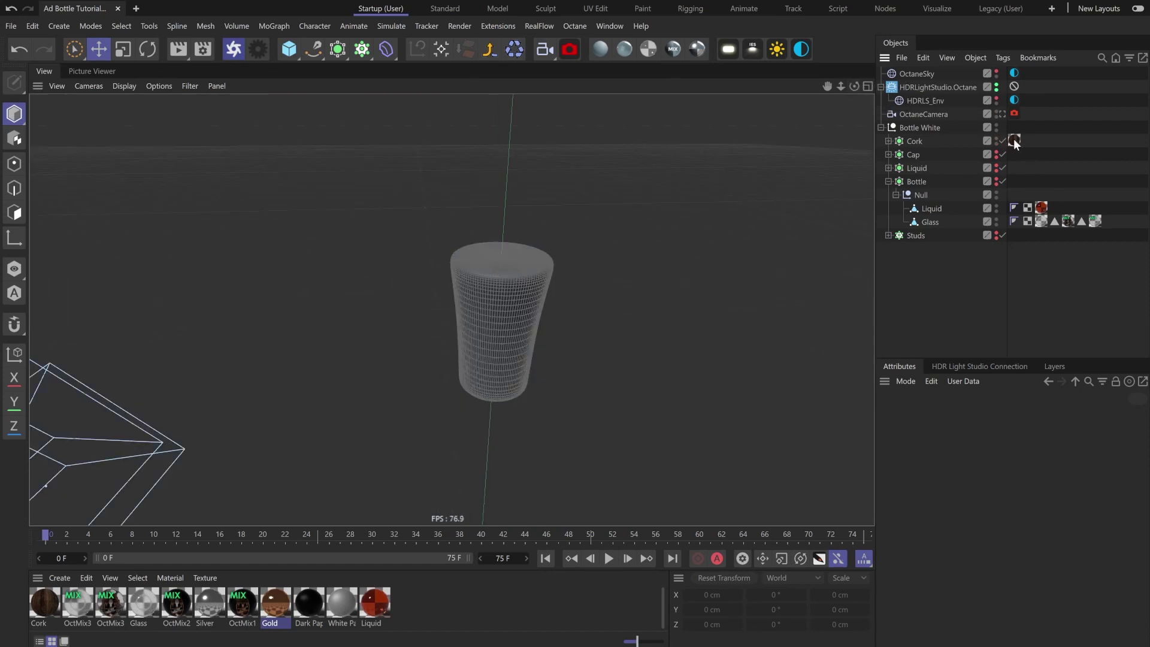
Turn the Bottle back on and view the scene through the OctaneCamera.
click(1002, 182)
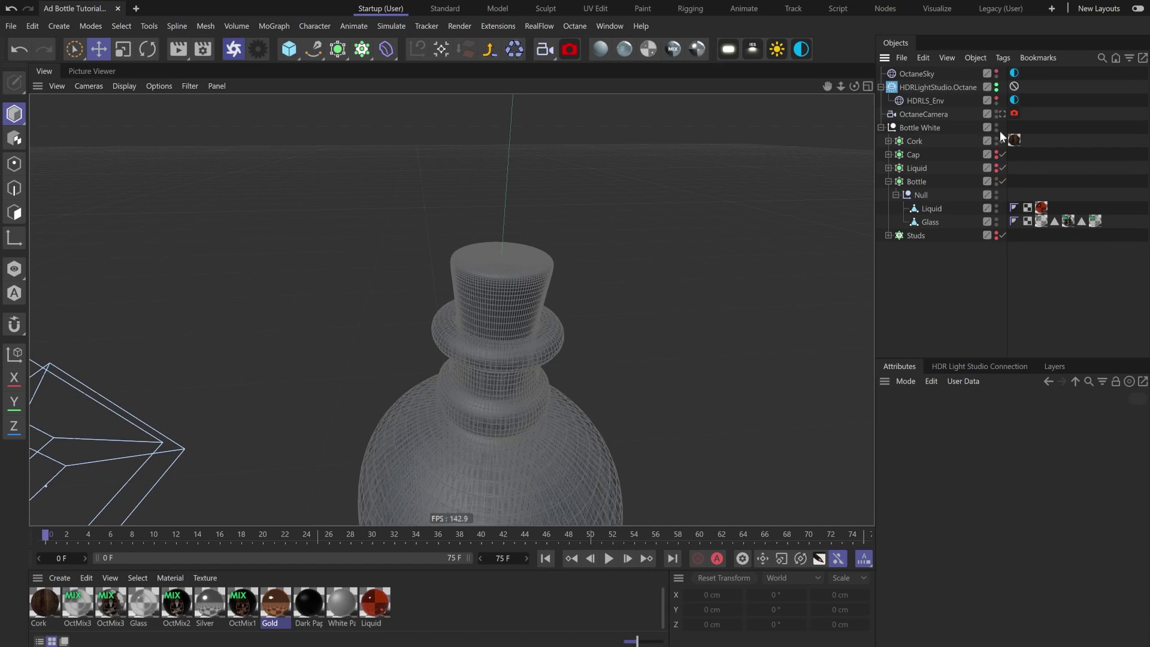
click(1002, 113)
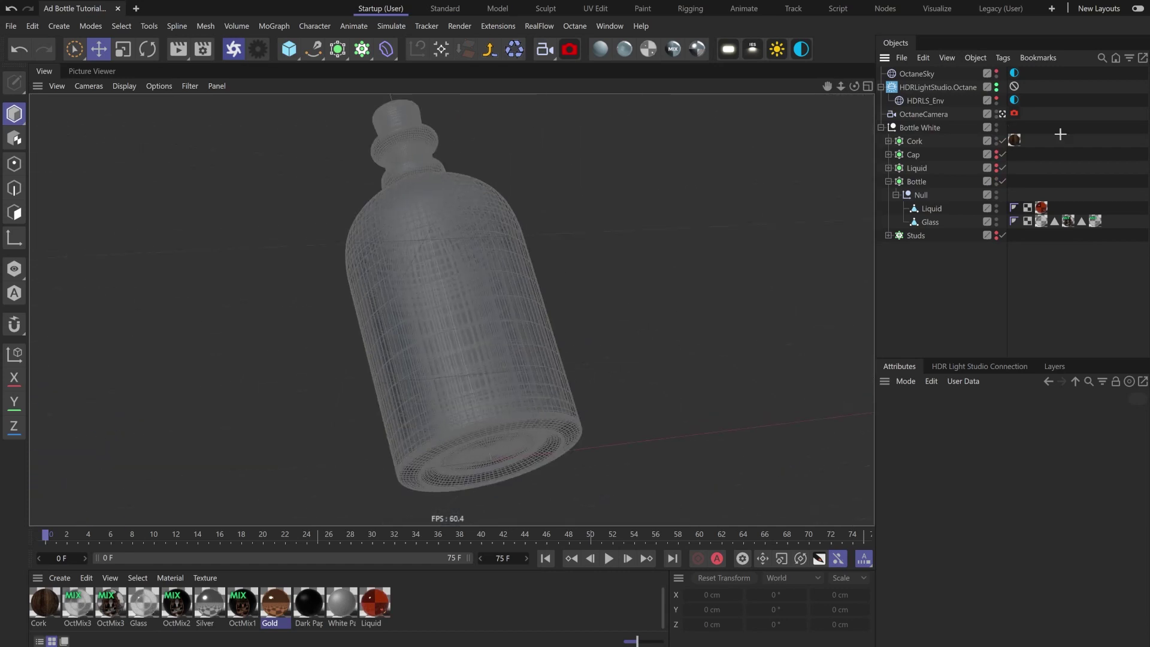
Enable Materials in the viewport options and set the display mode to Isoparms so the label is readable on the bottle.
click(123, 86)
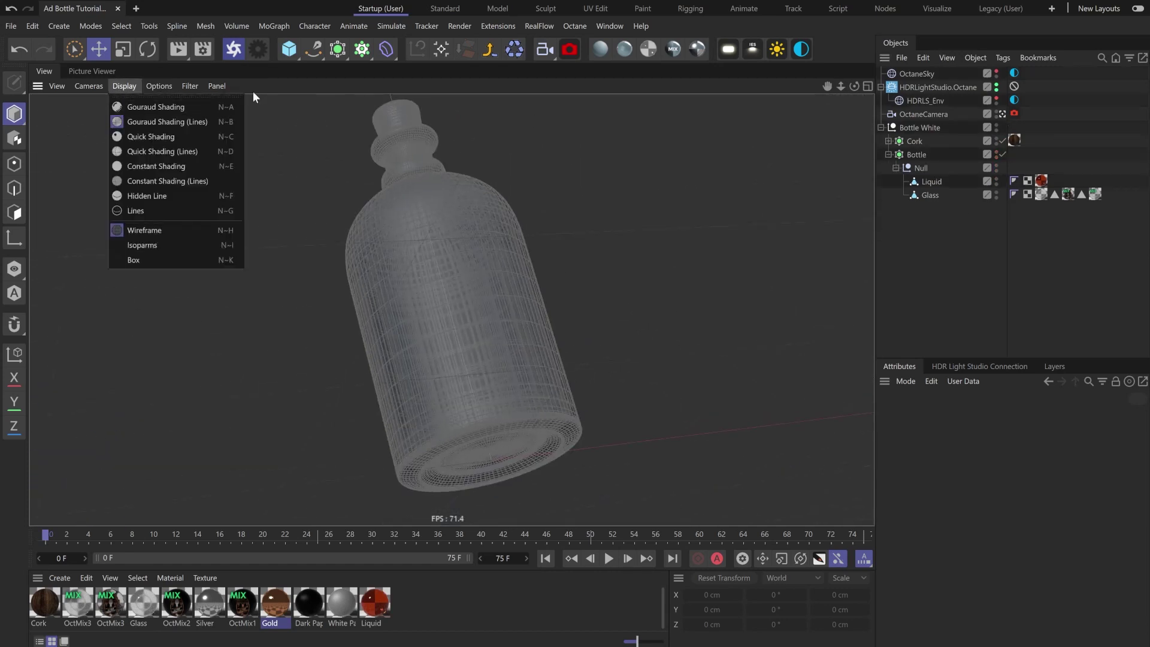
click(916, 154)
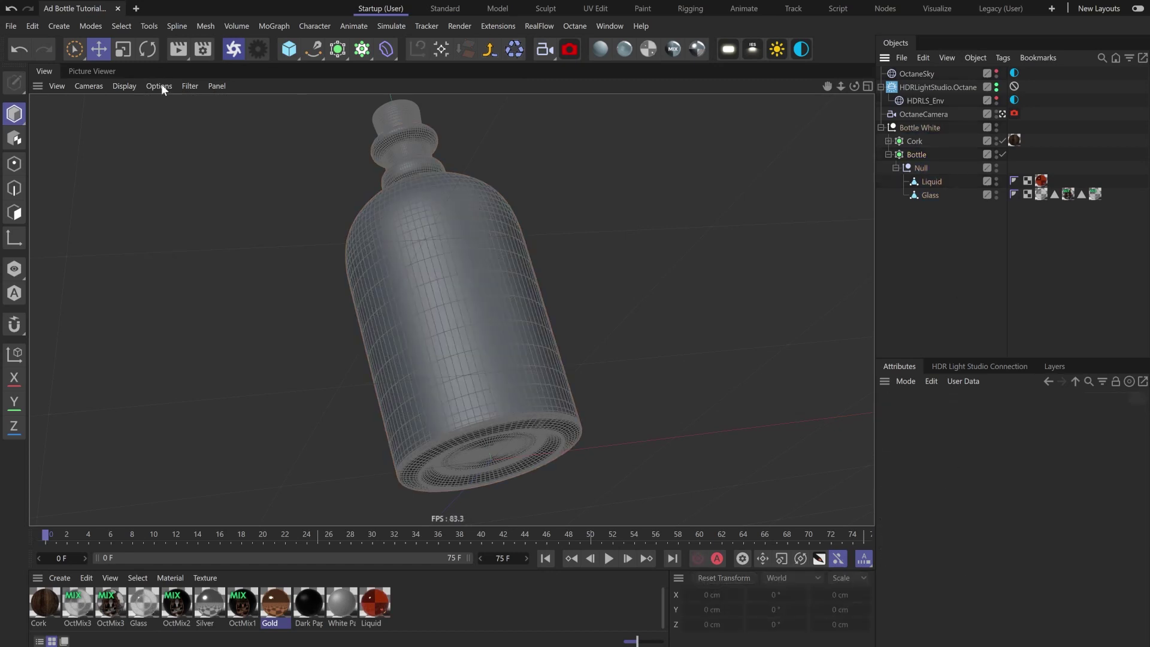
click(131, 86)
mouse_move(157, 87)
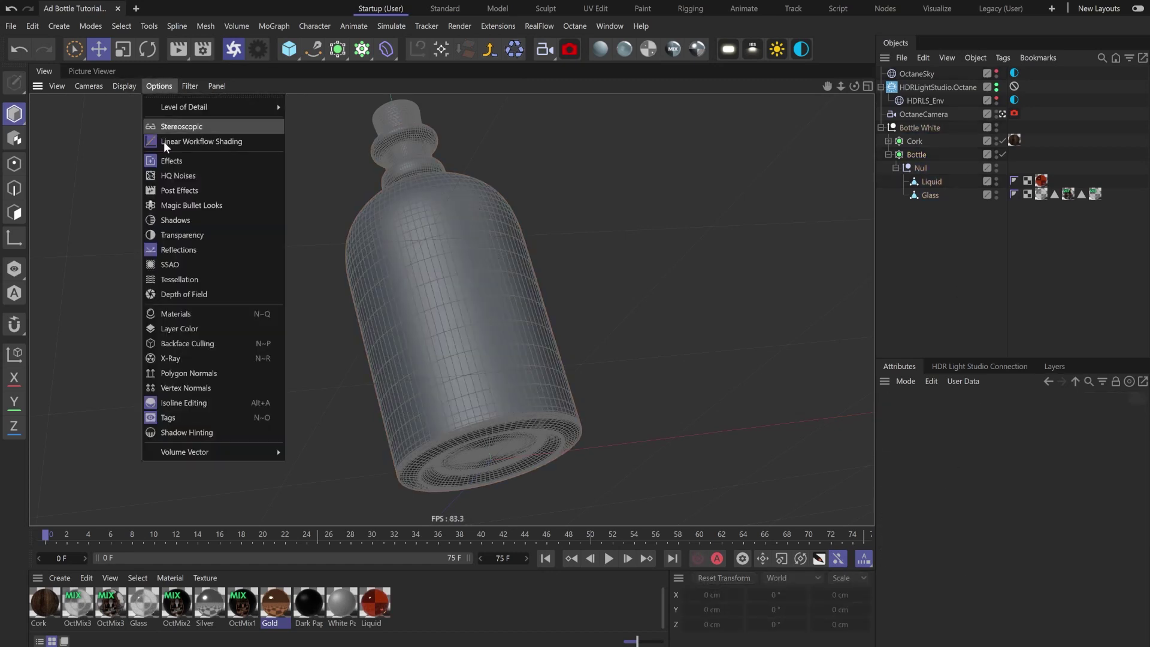
click(201, 317)
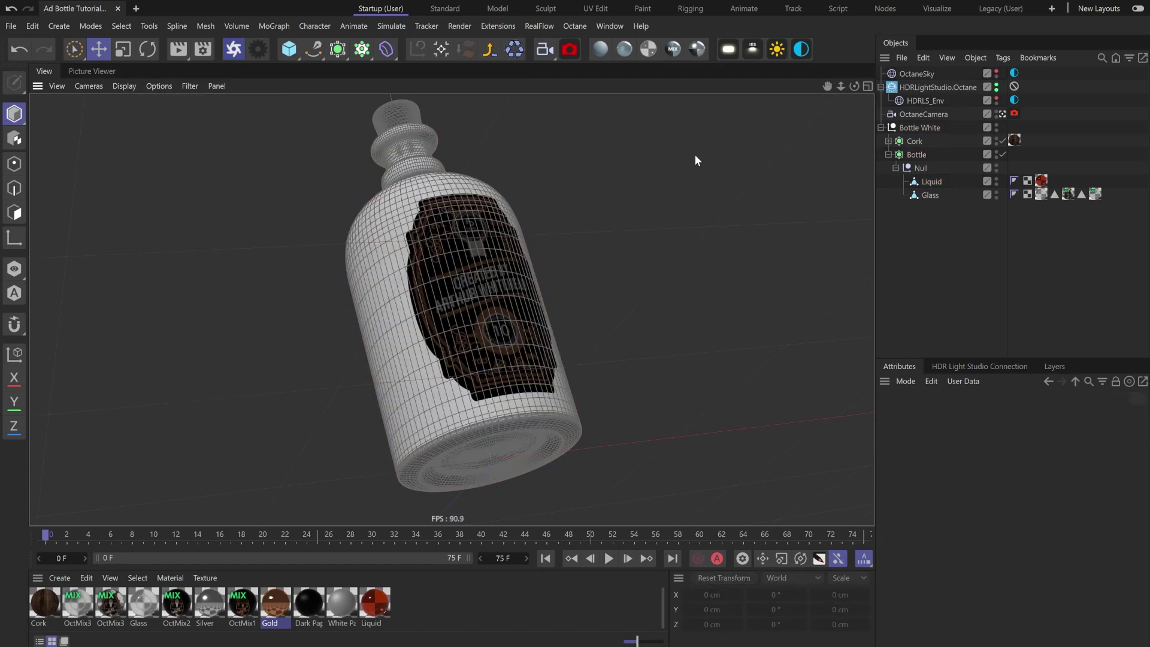
click(131, 86)
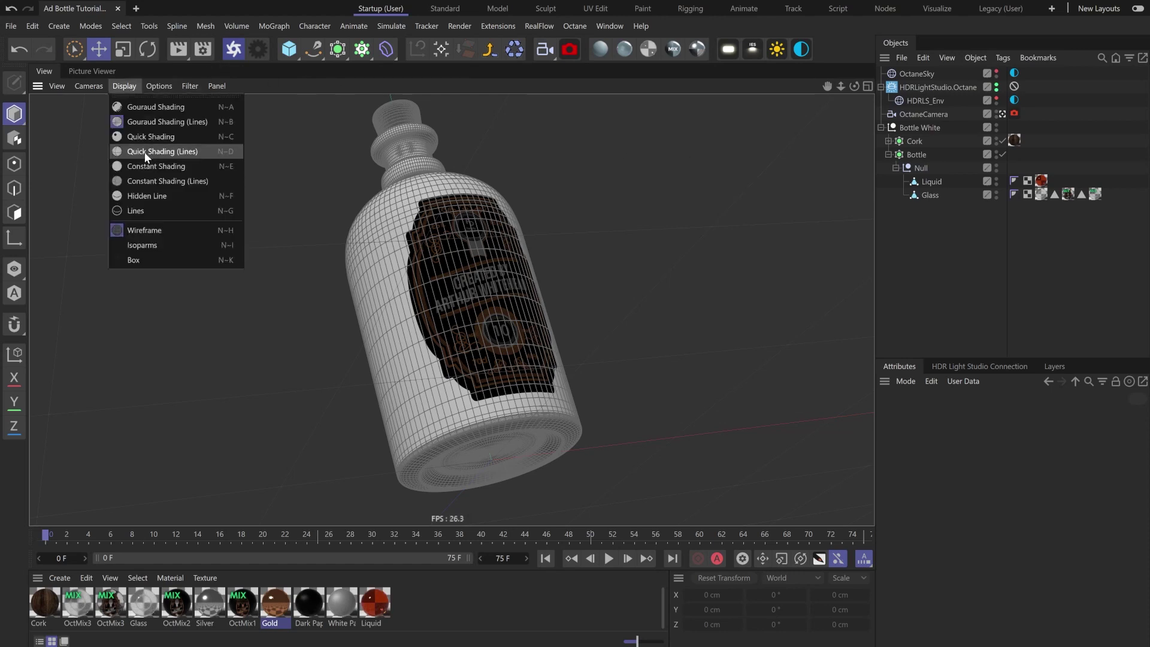
click(151, 245)
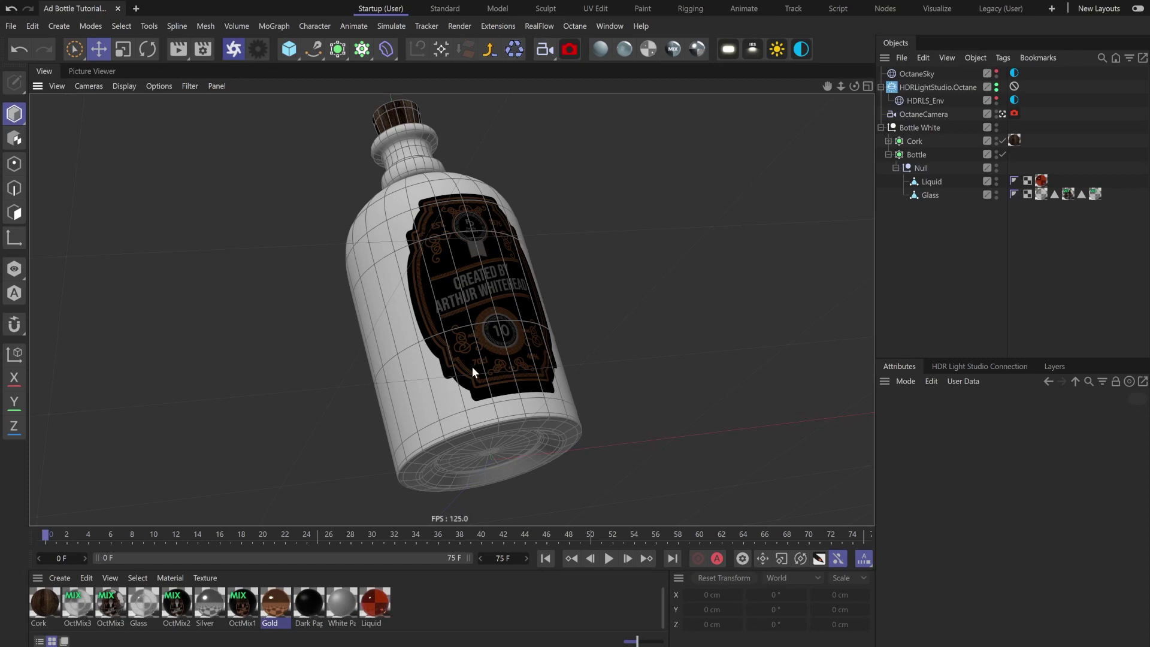
Switch to File Explorer, enter the project's tex folder and open Ad_Bottle_Label.psd in Photoshop.
key(alt+Tab)
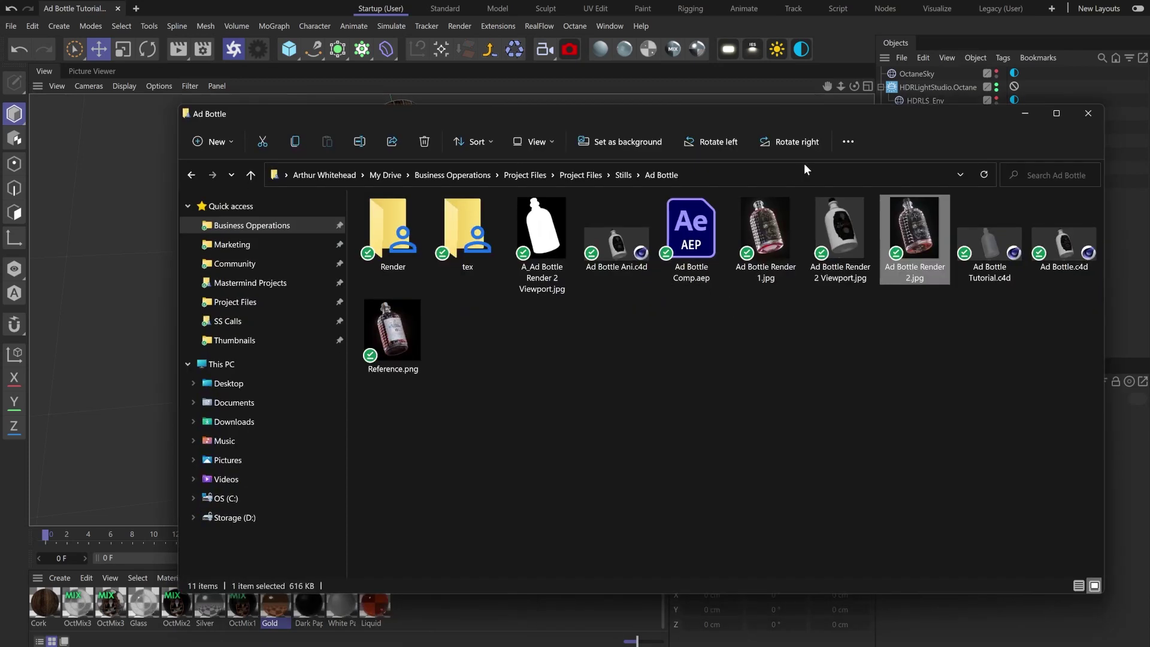
click(466, 229)
double_click(467, 229)
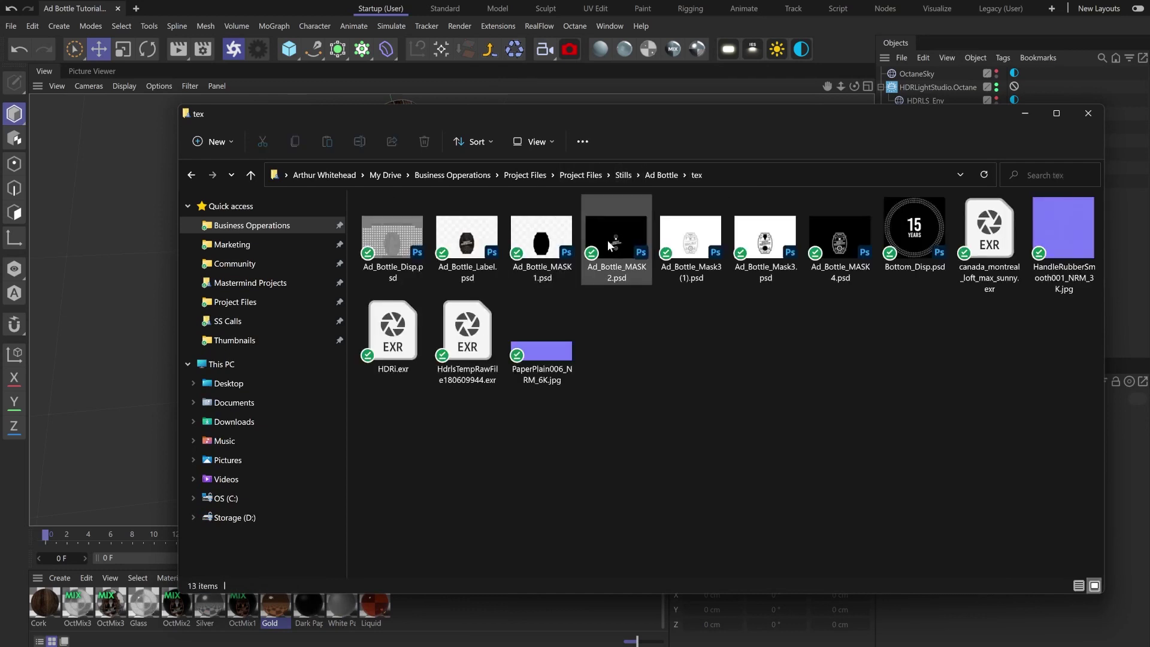
click(474, 246)
double_click(474, 247)
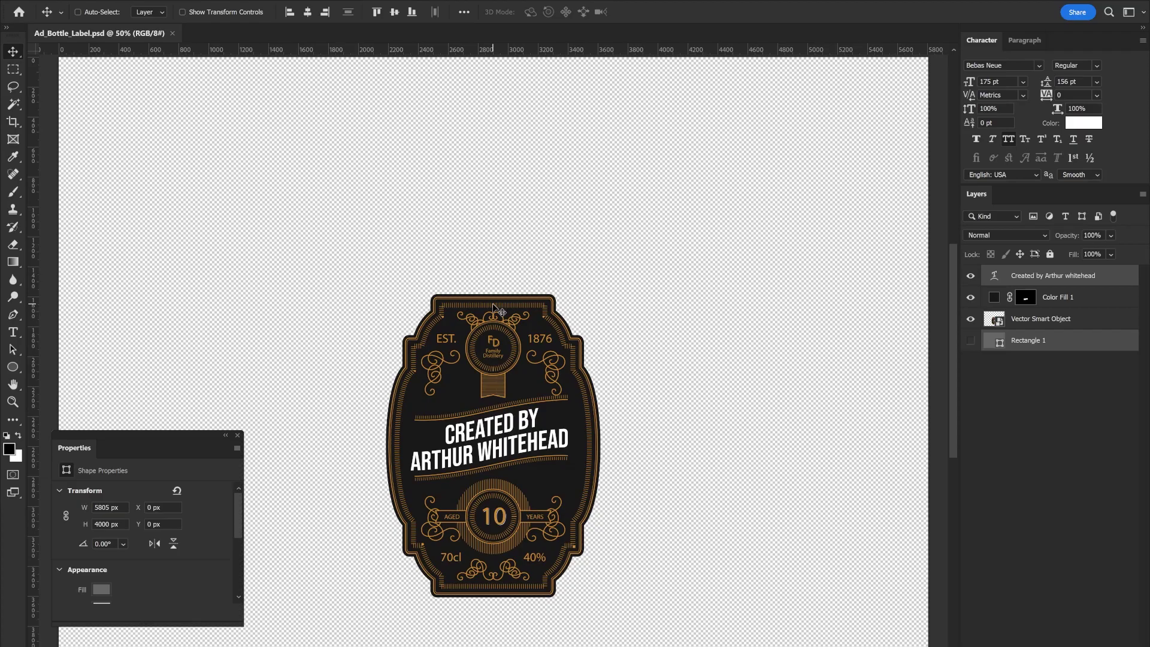
Examine the label artwork's placement on the transparent canvas, toggling the text layer's visibility for comparison.
alt+scroll(500, 315, down, 3)
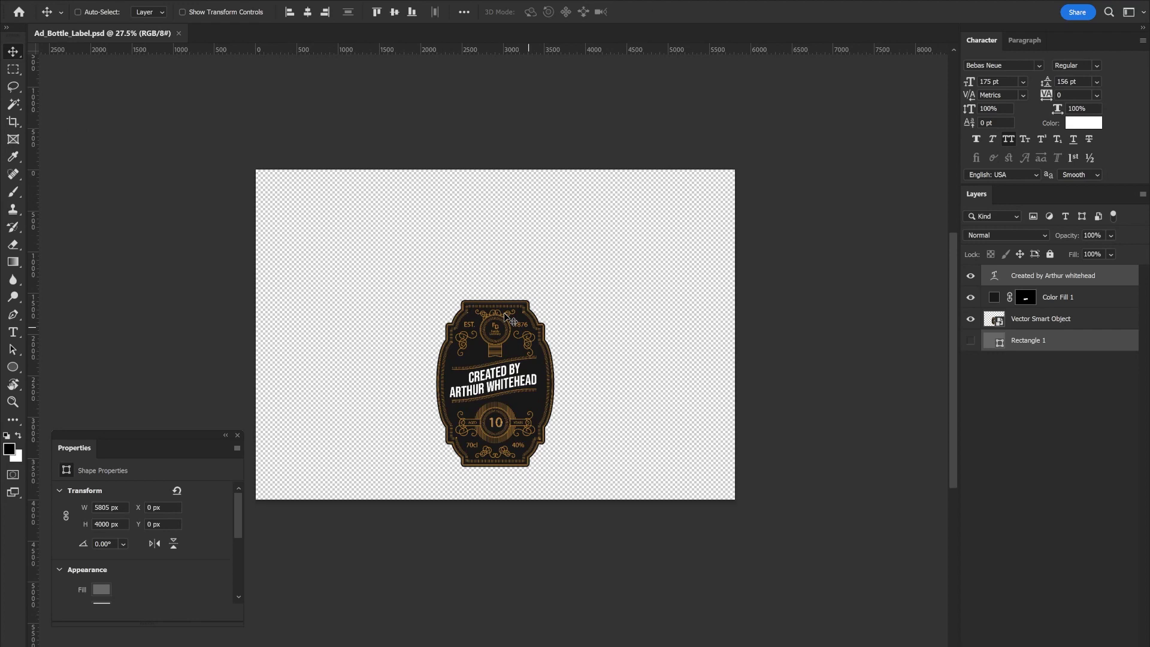
key(ctrl+plus)
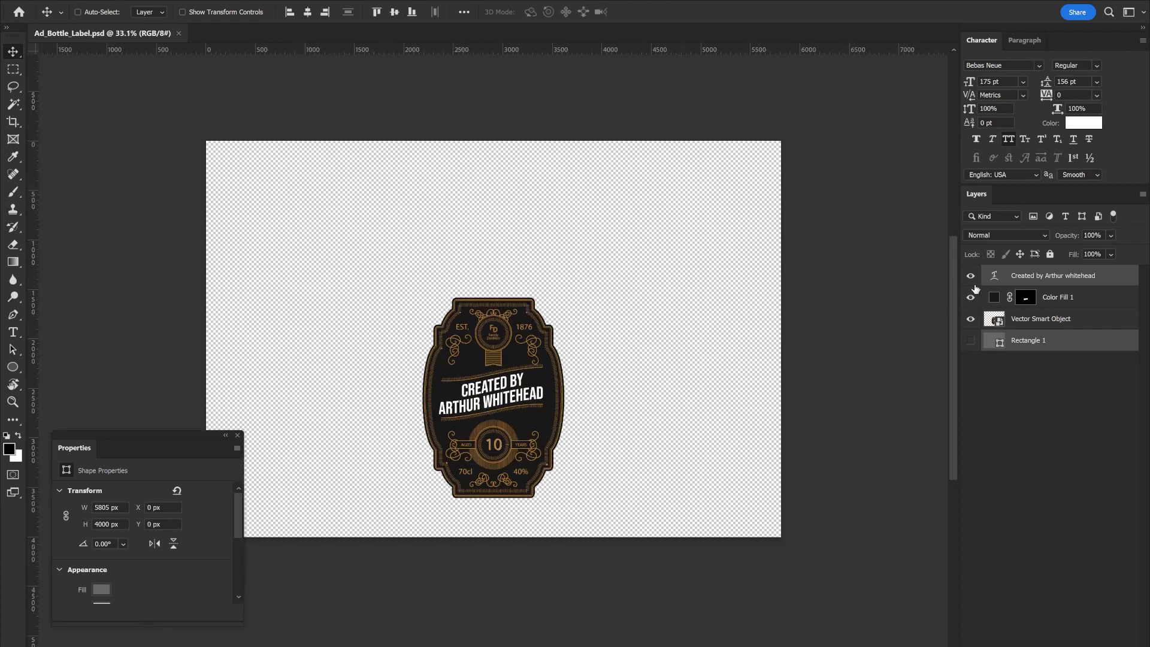
click(970, 275)
click(970, 276)
alt+scroll(541, 366, up, 1)
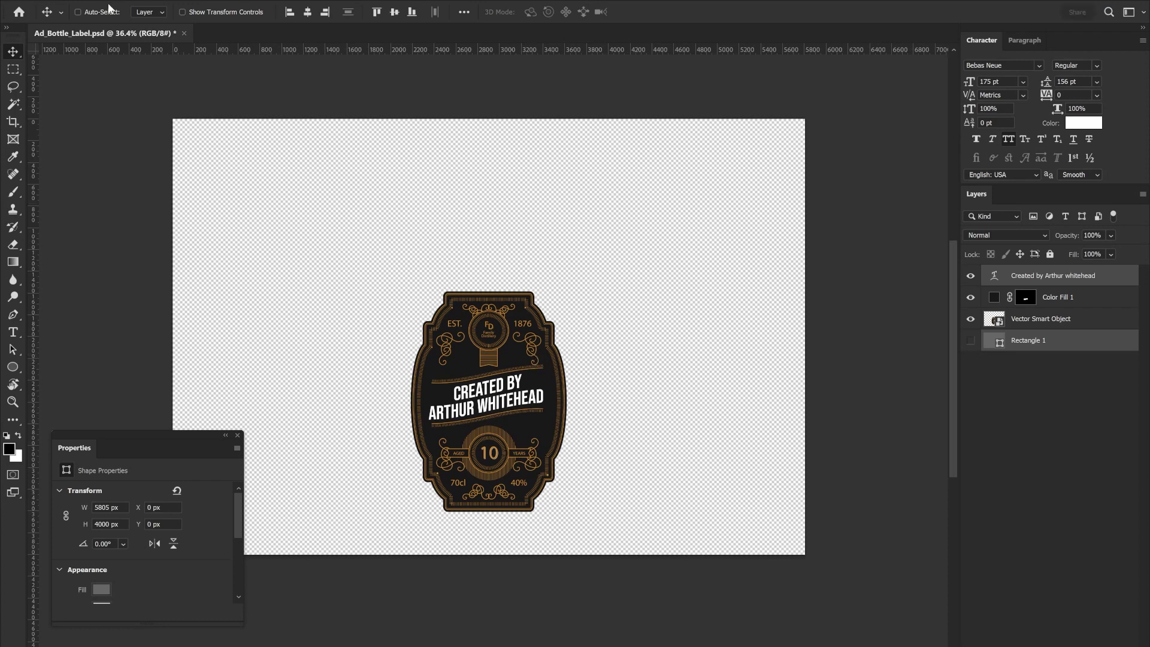
Check the label document's width and height in Canvas Size without changing them.
key(alt+i)
click(113, 90)
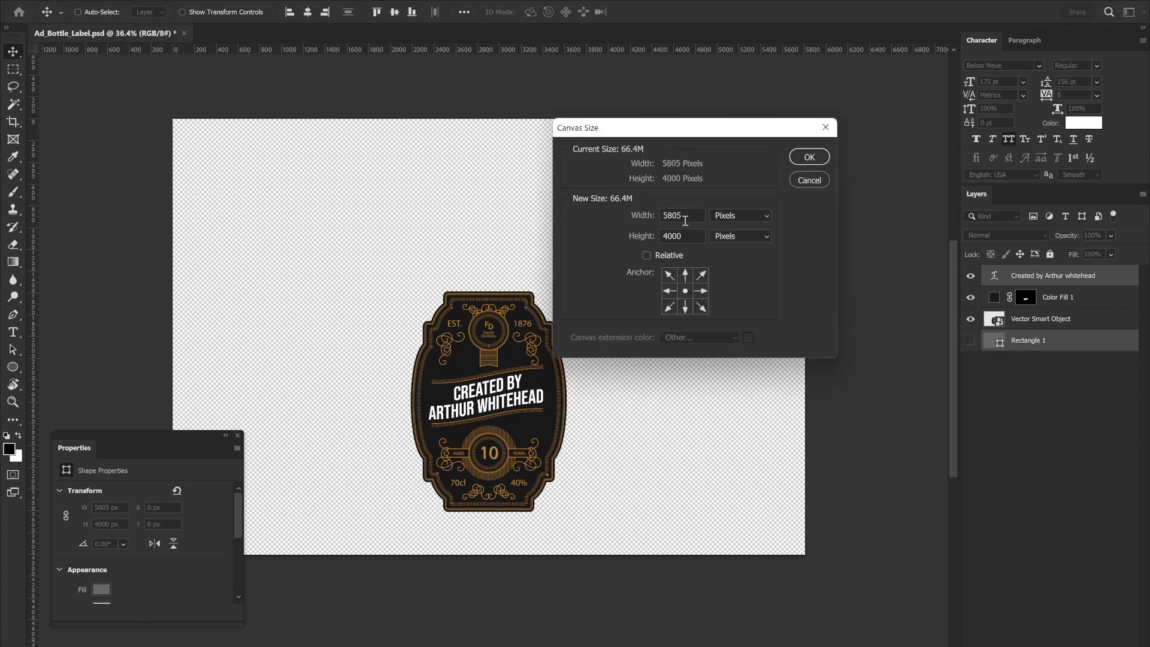
click(820, 180)
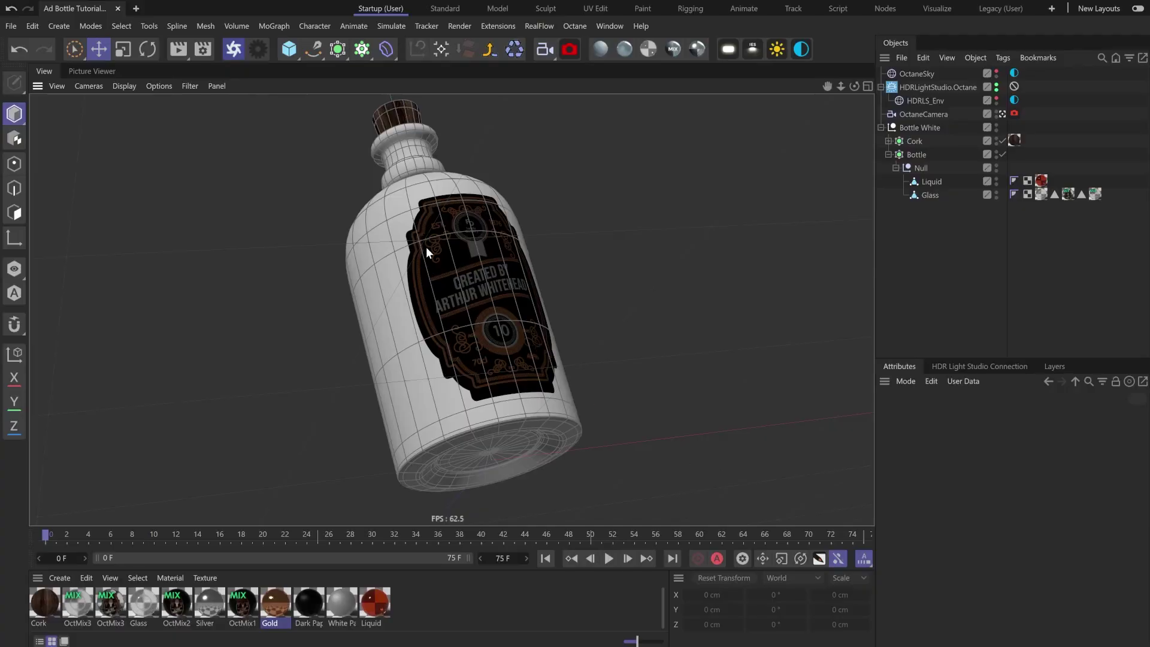
Check the label material tag's projection and the Glass mesh's size in Cinema 4D, comparing them with the Photoshop label canvas.
click(1069, 193)
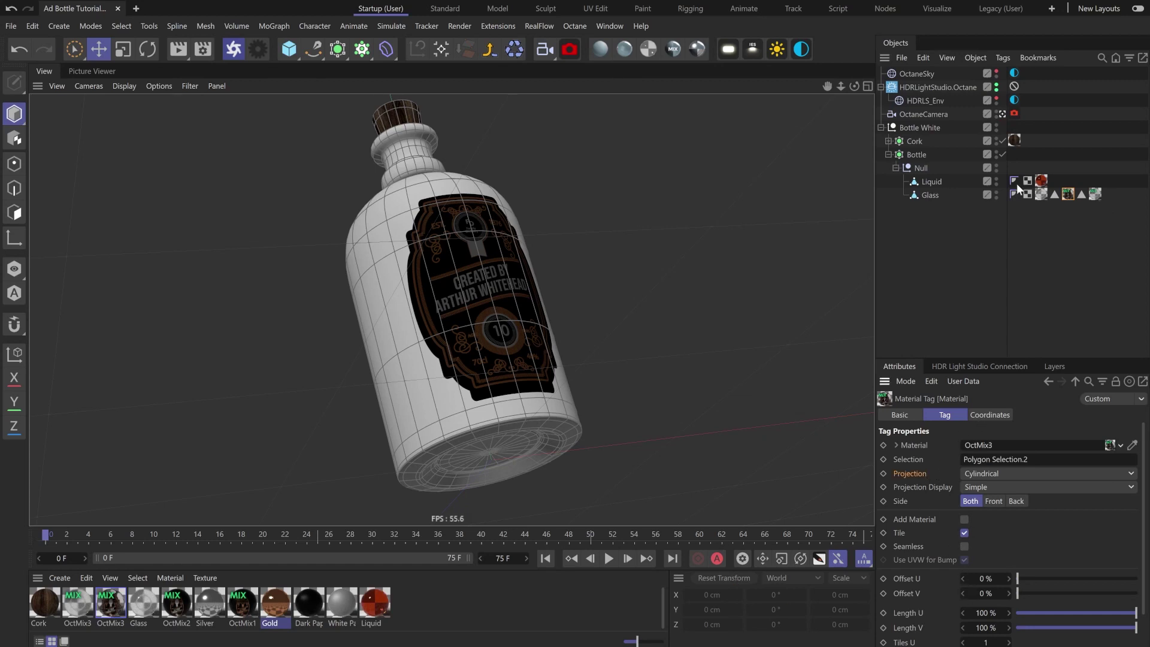
click(930, 194)
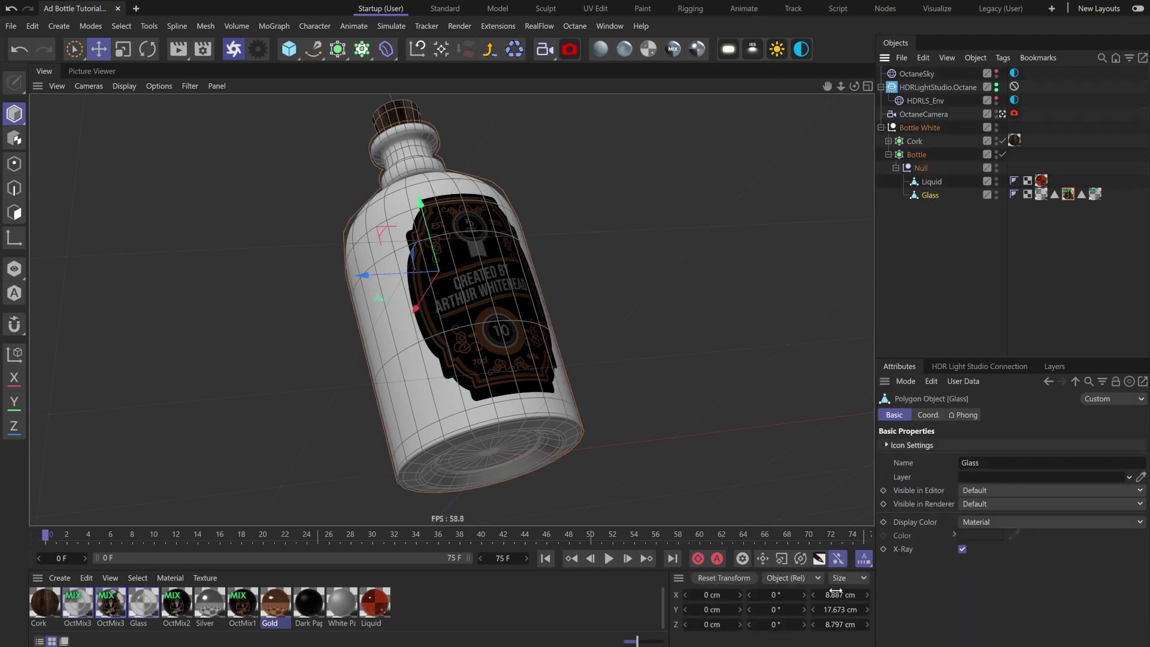
double_click(838, 609)
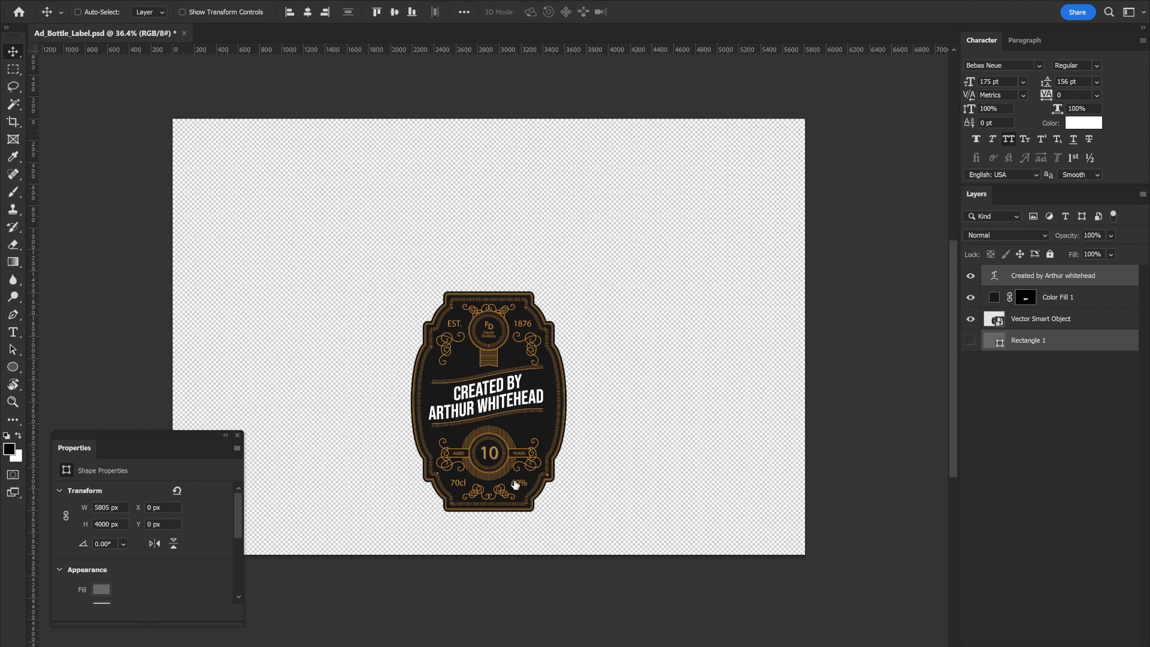
ctrl+click(515, 375)
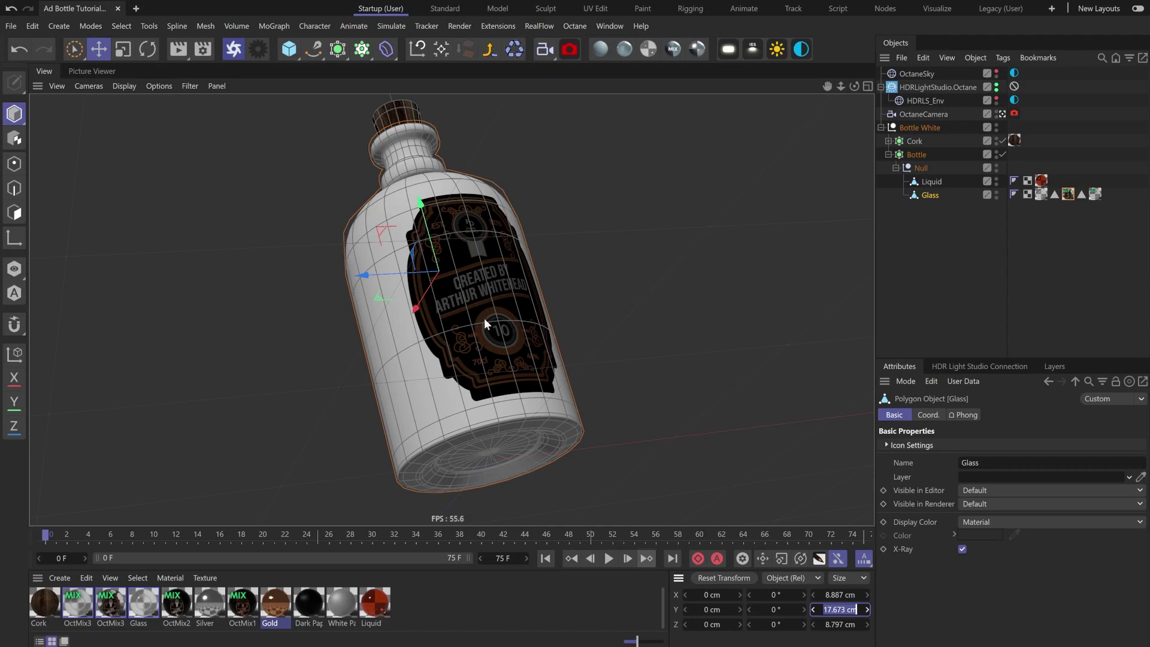
click(963, 251)
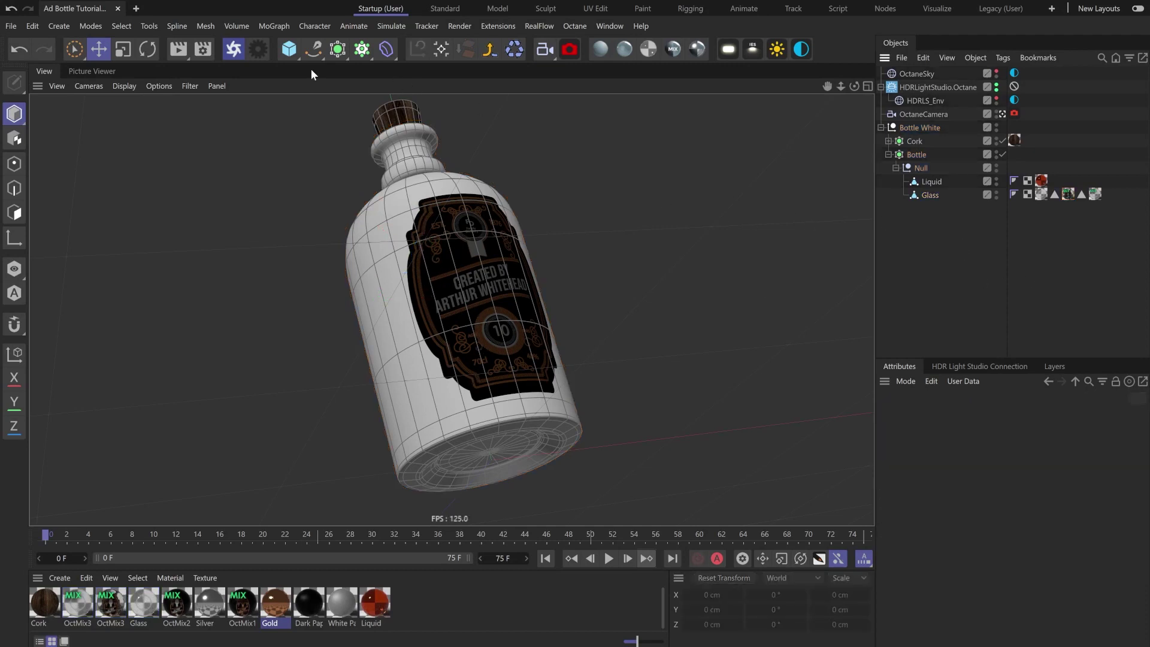
Start an Octane Live Viewer render and reposition and enlarge its window to show the whole bottle.
click(225, 50)
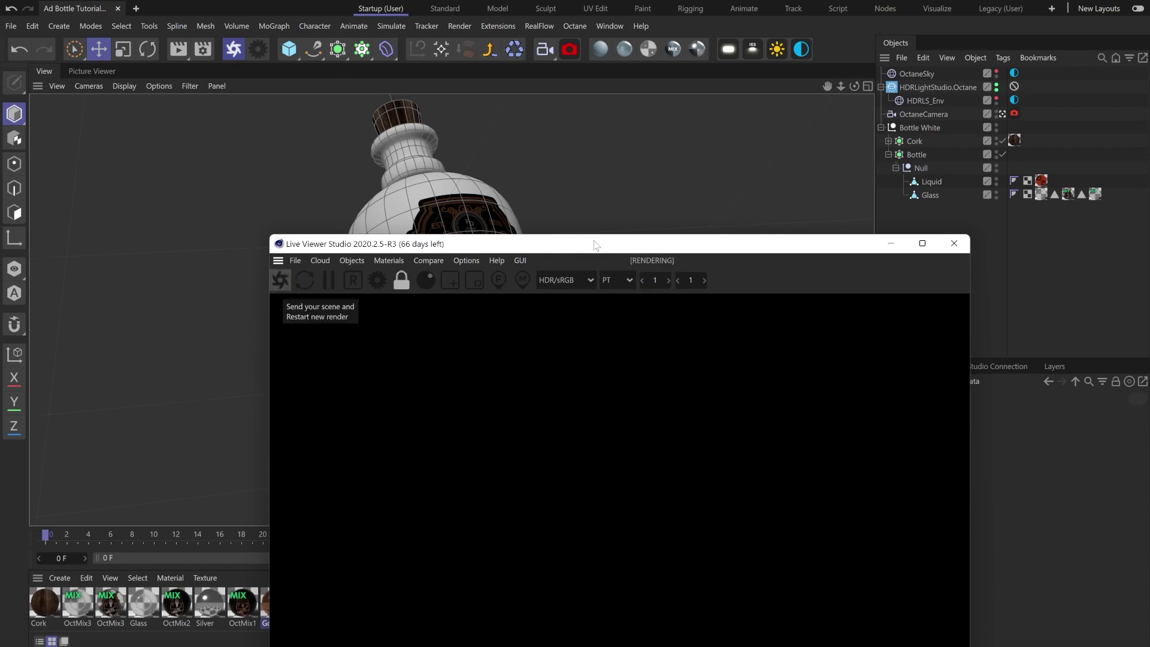
drag(676, 244, 451, 38)
click(1014, 100)
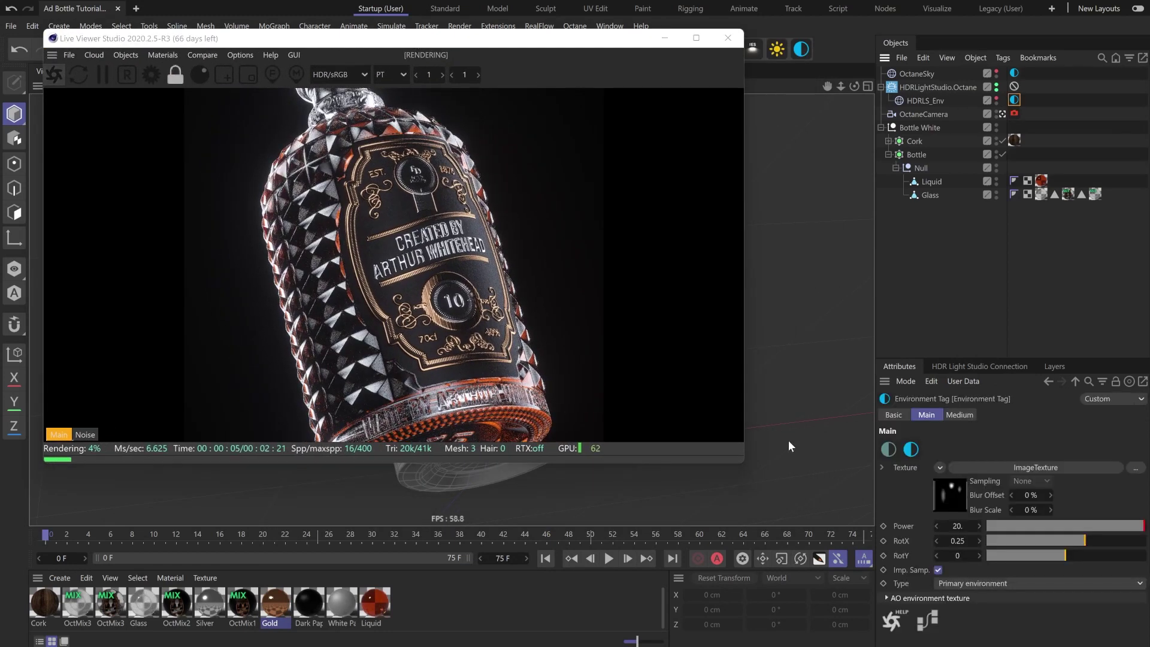
drag(743, 464, 725, 560)
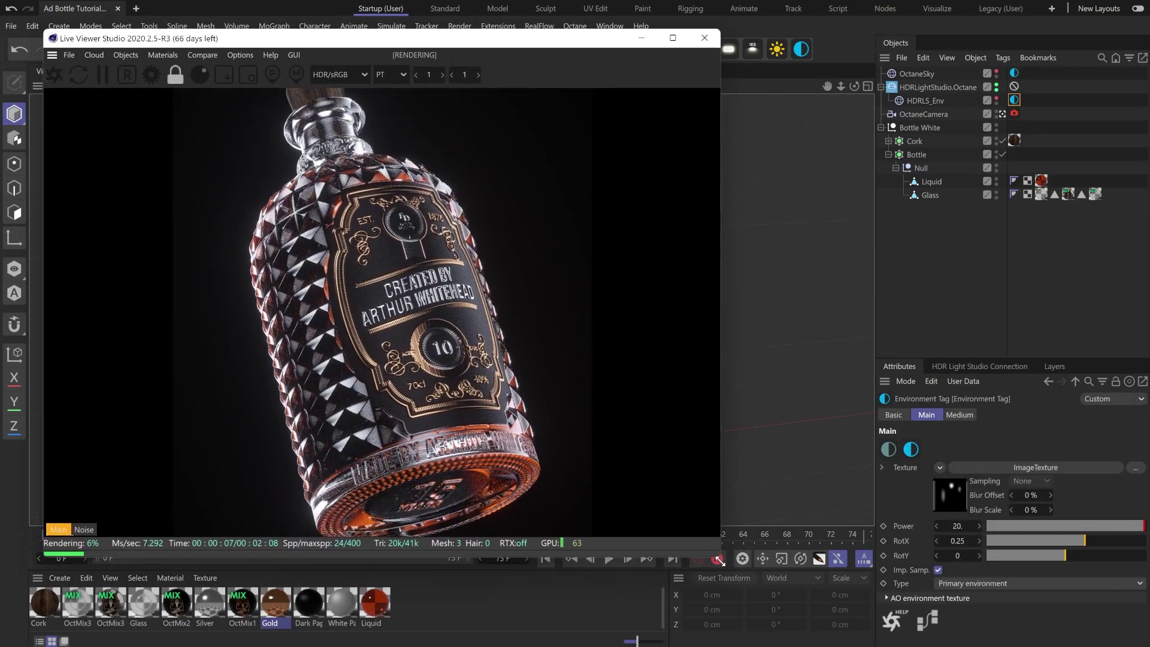
mouse_move(524, 41)
mouse_down()
mouse_move(713, 39)
mouse_move(645, 28)
mouse_move(823, 45)
mouse_move(944, 84)
mouse_move(820, 47)
mouse_move(522, 40)
mouse_up()
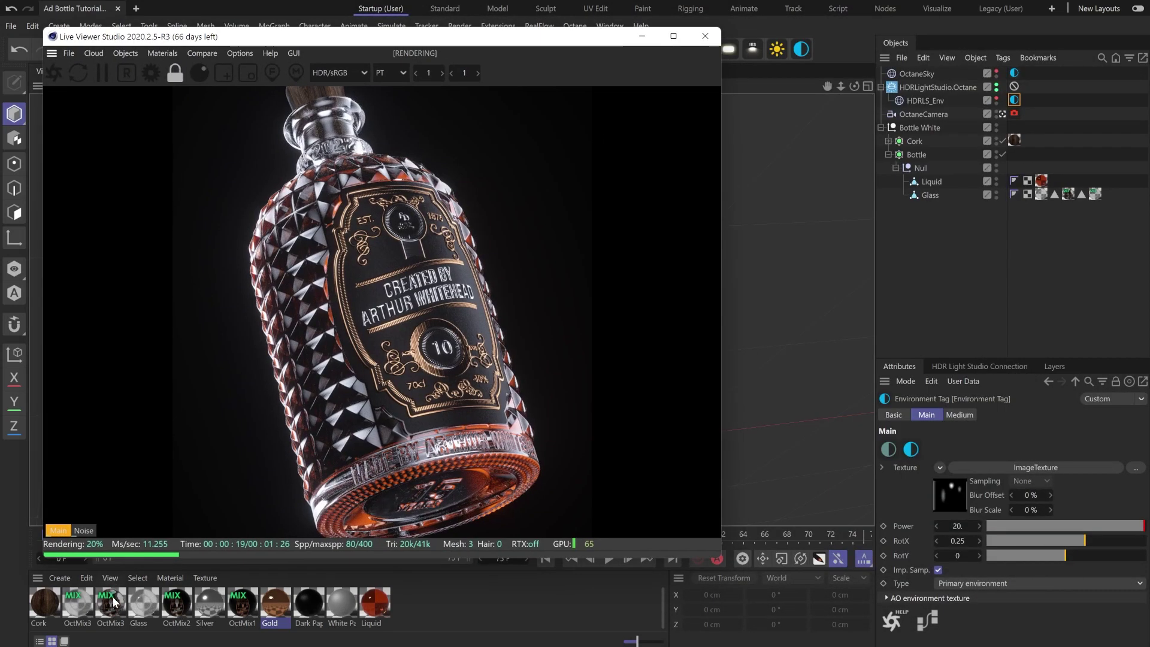
Open the label's OctMix3 material beside the render and turn off Use displacement.
double_click(110, 602)
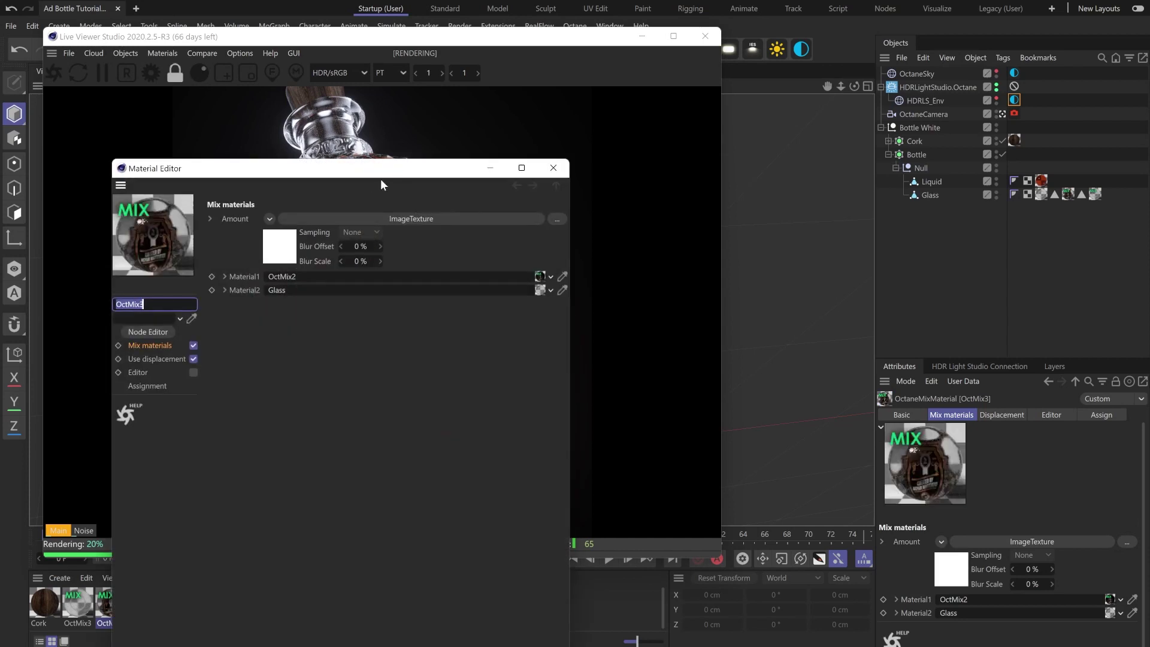
drag(379, 172, 881, 116)
click(693, 303)
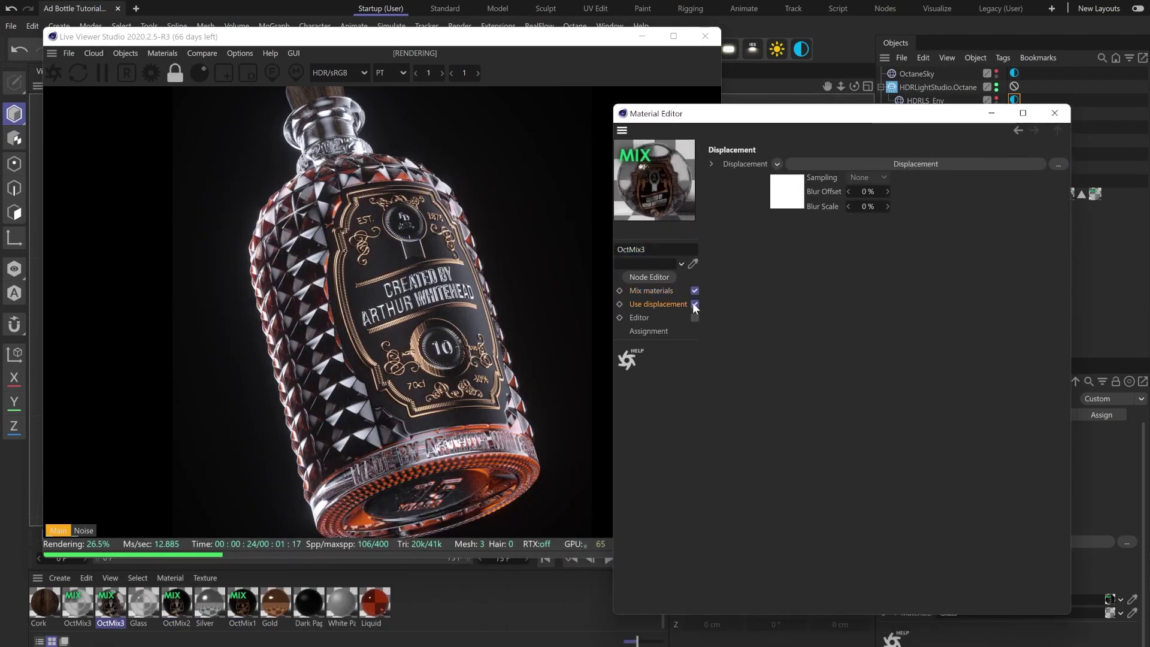
drag(813, 119, 891, 122)
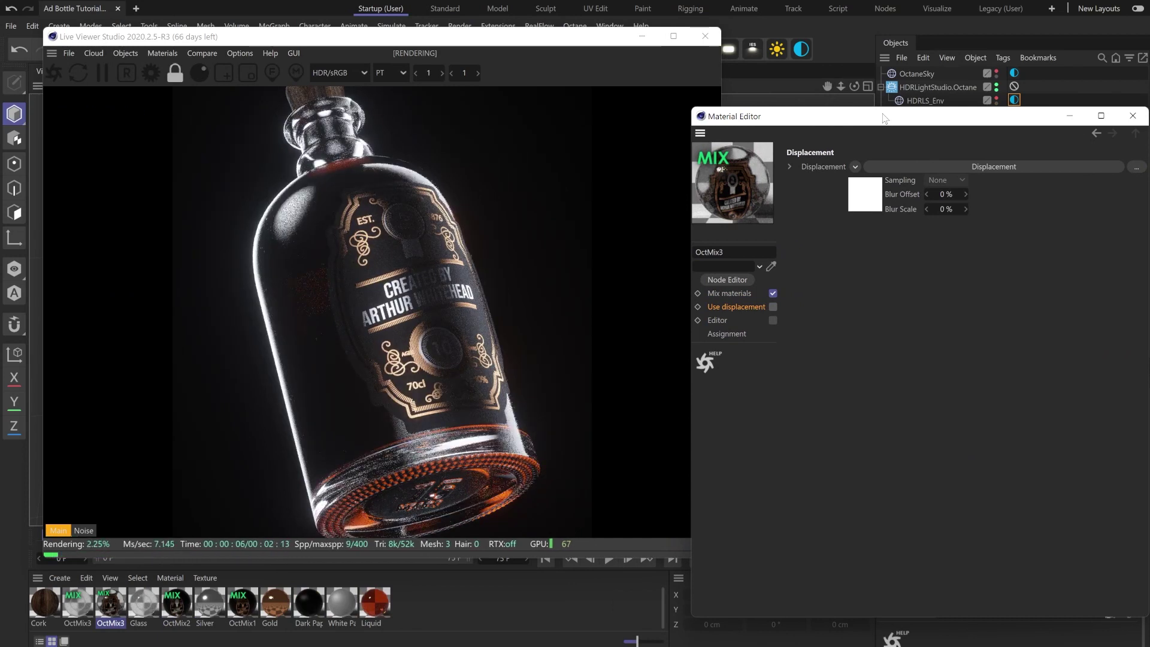
drag(884, 117, 770, 251)
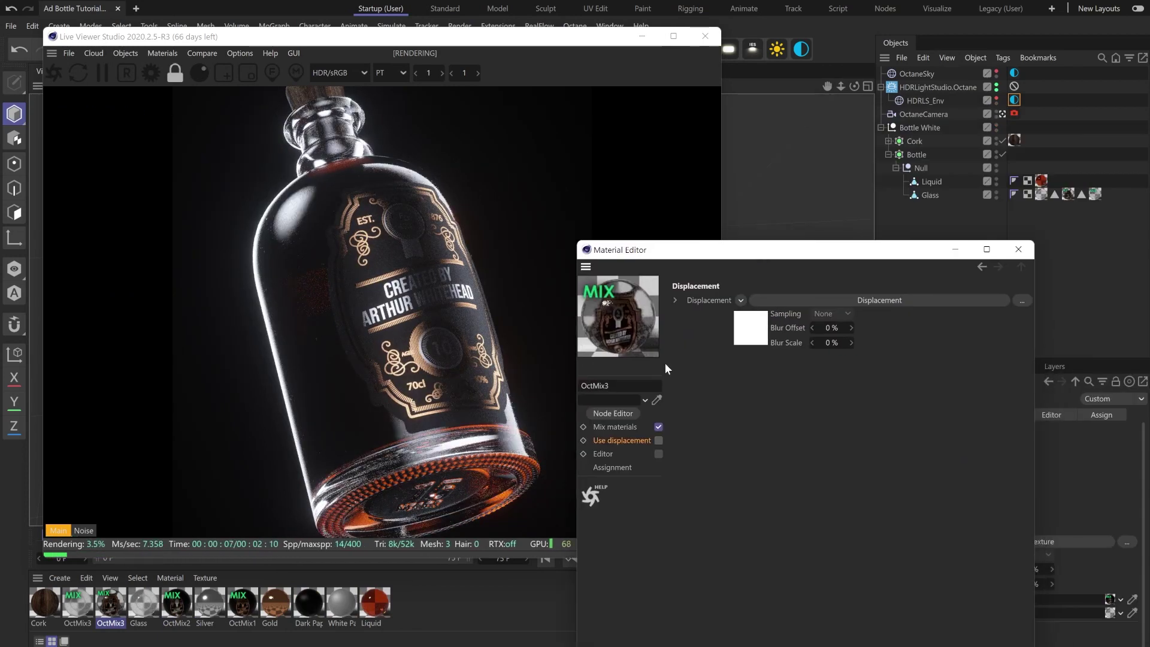
Examine the mix settings of OctMix1 and of the clear-glass OctMix3 material.
click(243, 600)
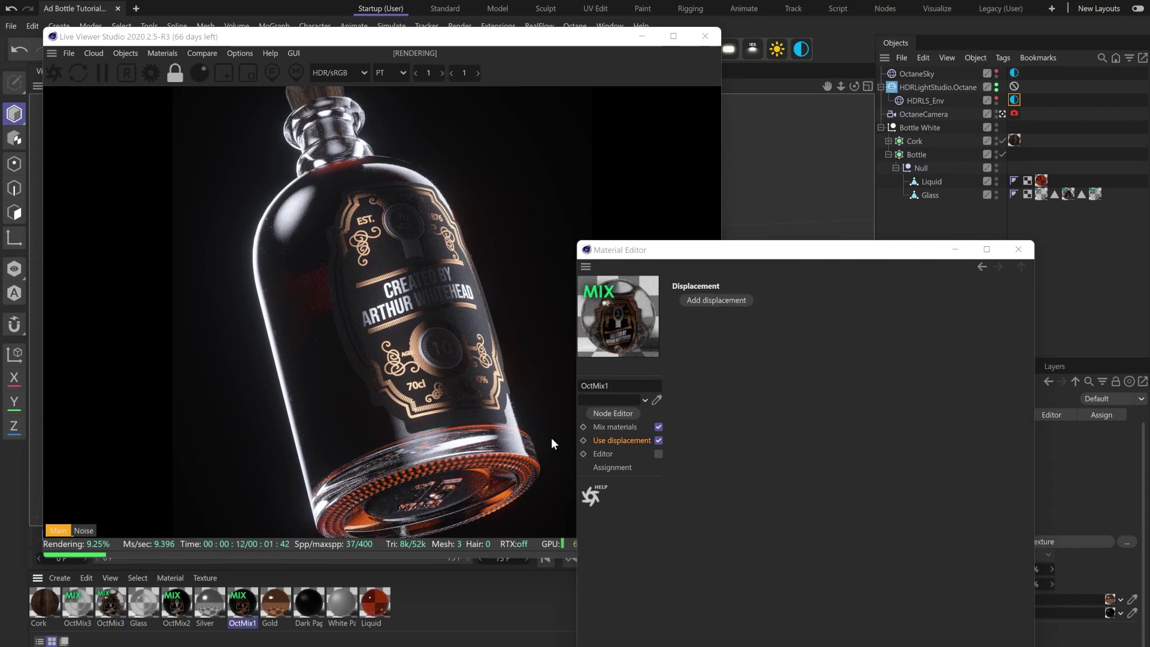
click(613, 427)
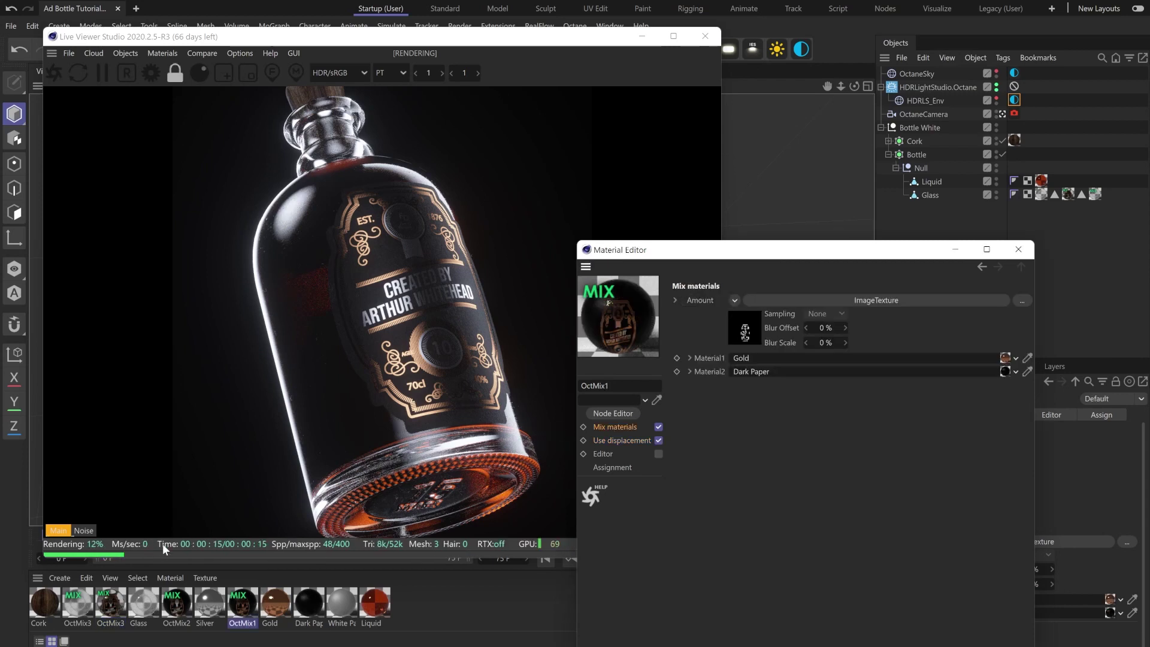
click(77, 601)
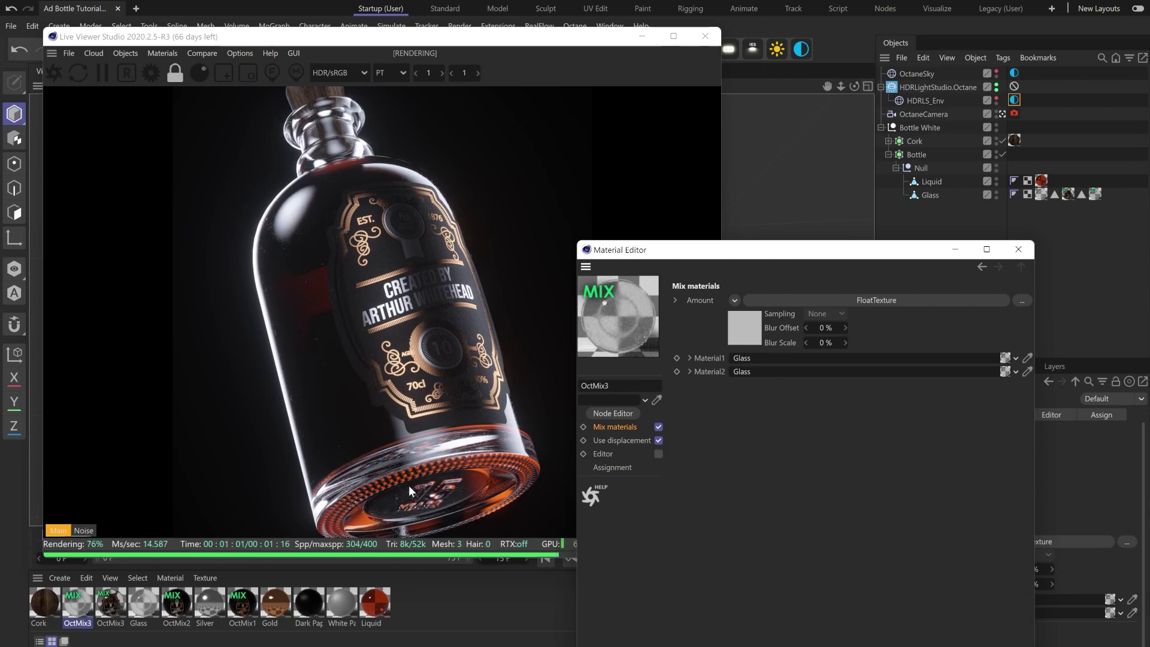
Close the material window, move the render window aside and open Bottom_Disp.psd from the tex folder in Photoshop.
click(1017, 249)
drag(558, 41, 825, 542)
drag(823, 542, 757, 582)
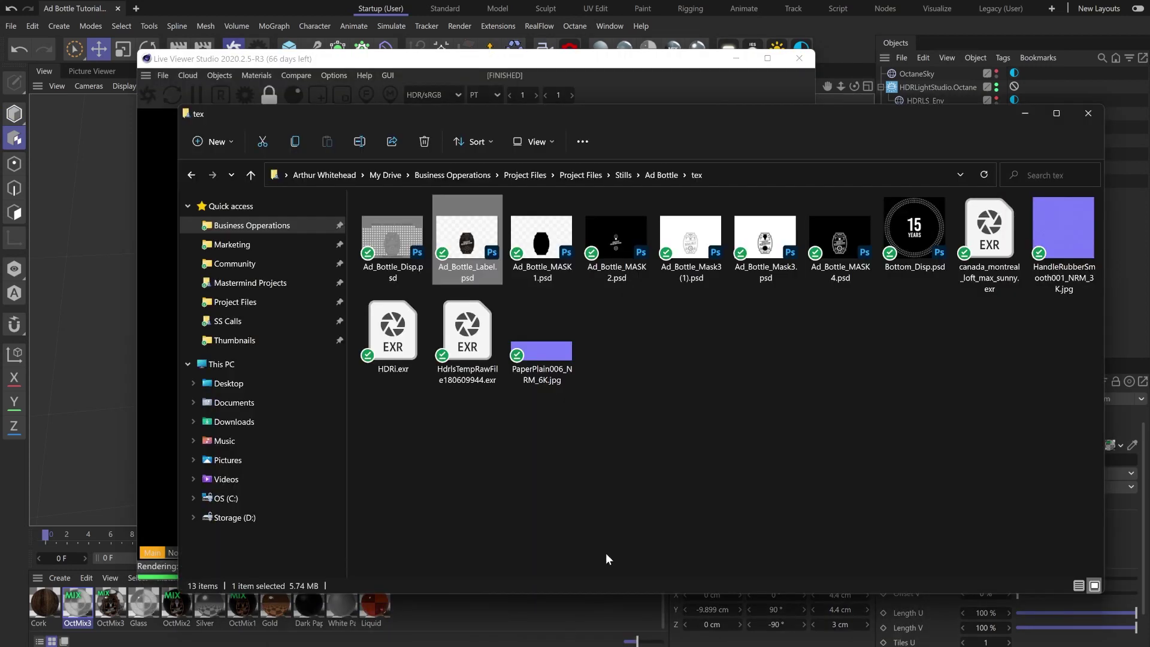
click(910, 251)
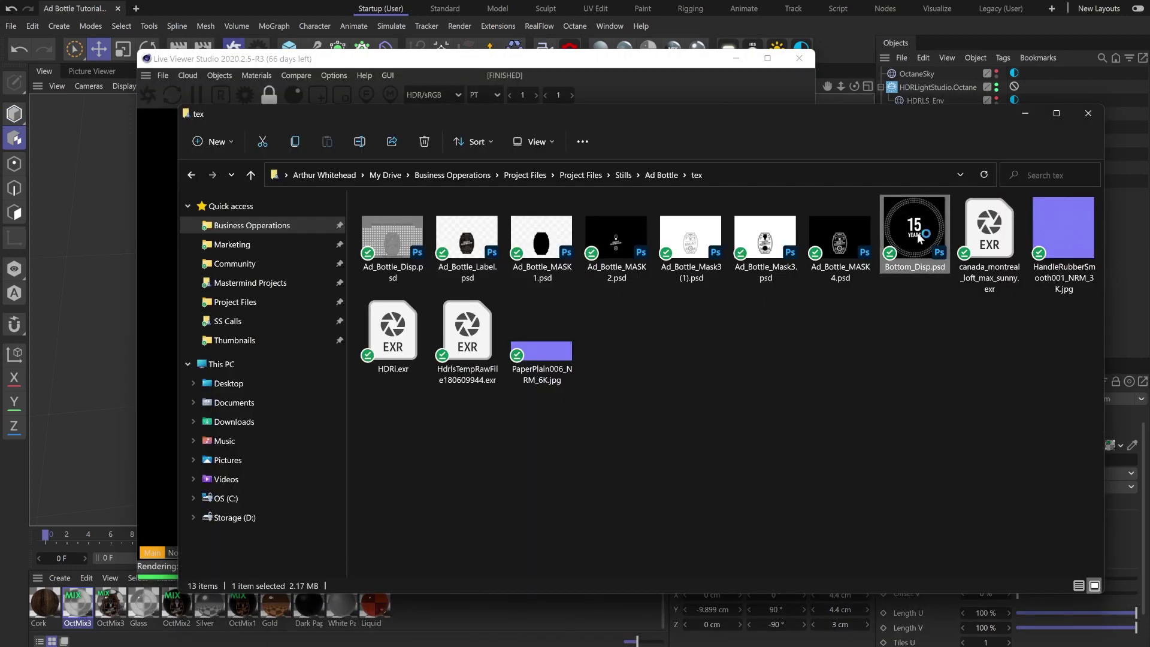
double_click(920, 235)
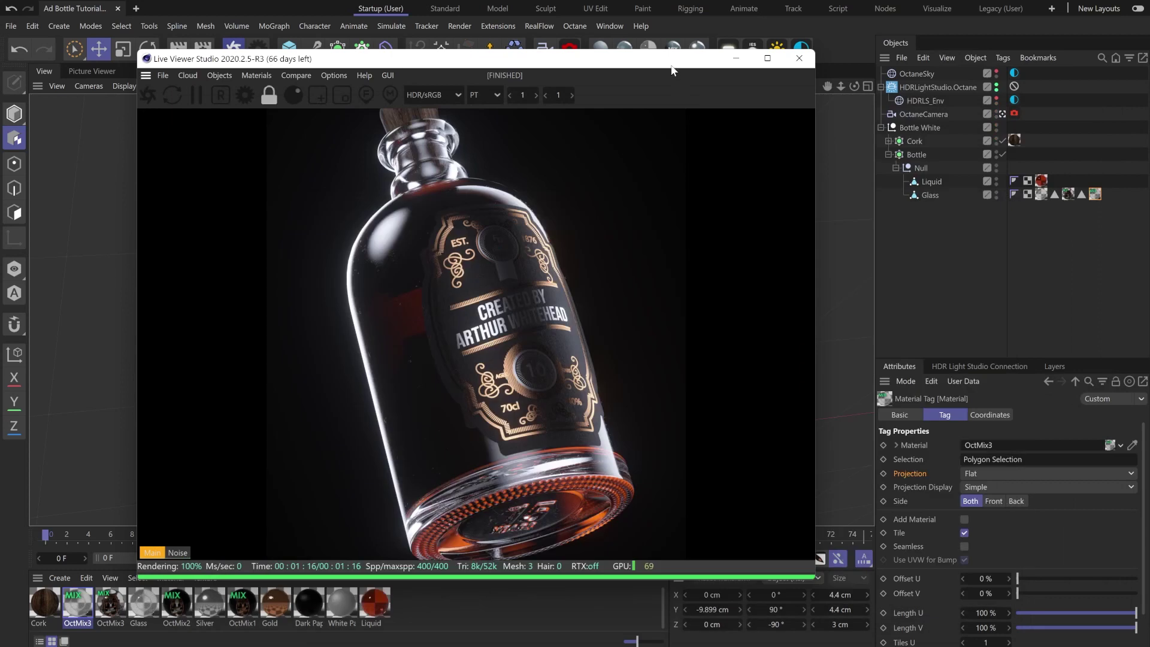
Back in Cinema 4D, uncover the viewport and check the projection of the label and base Glass material tags on the Glass object.
drag(672, 70, 663, 573)
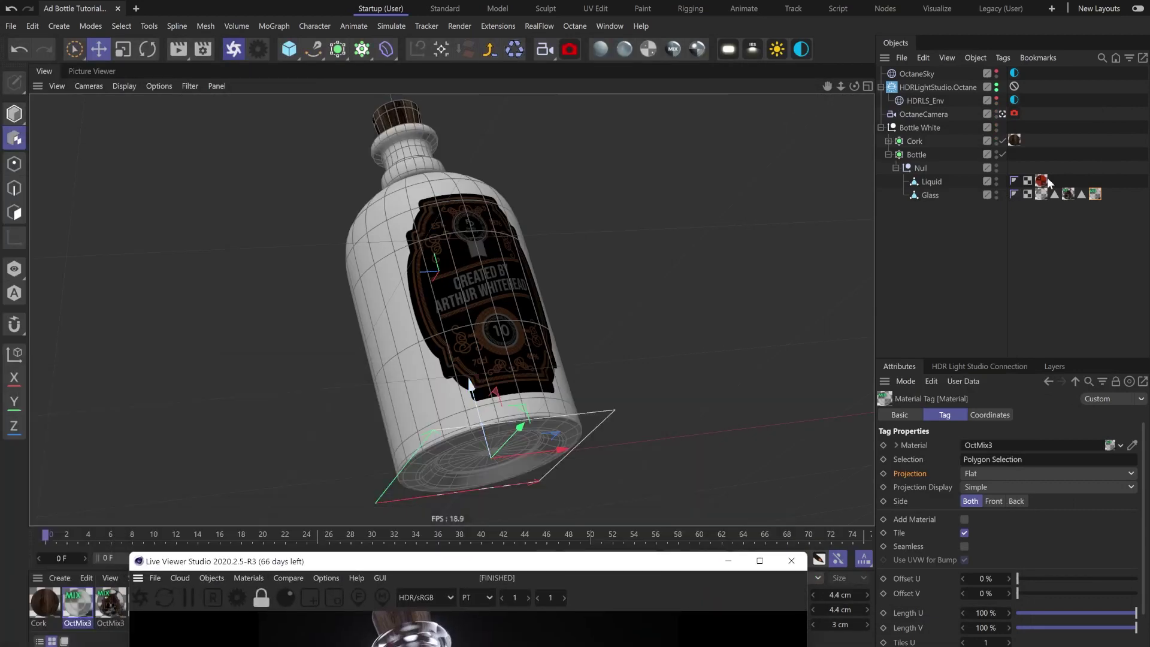
click(1068, 193)
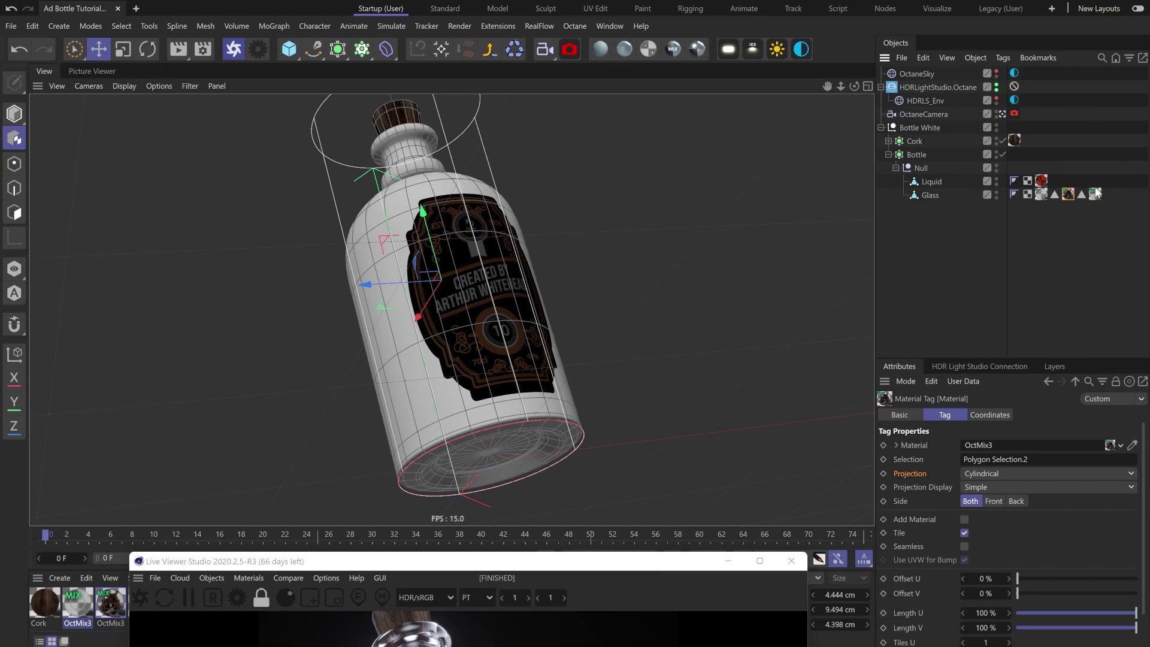
click(1042, 194)
click(1043, 196)
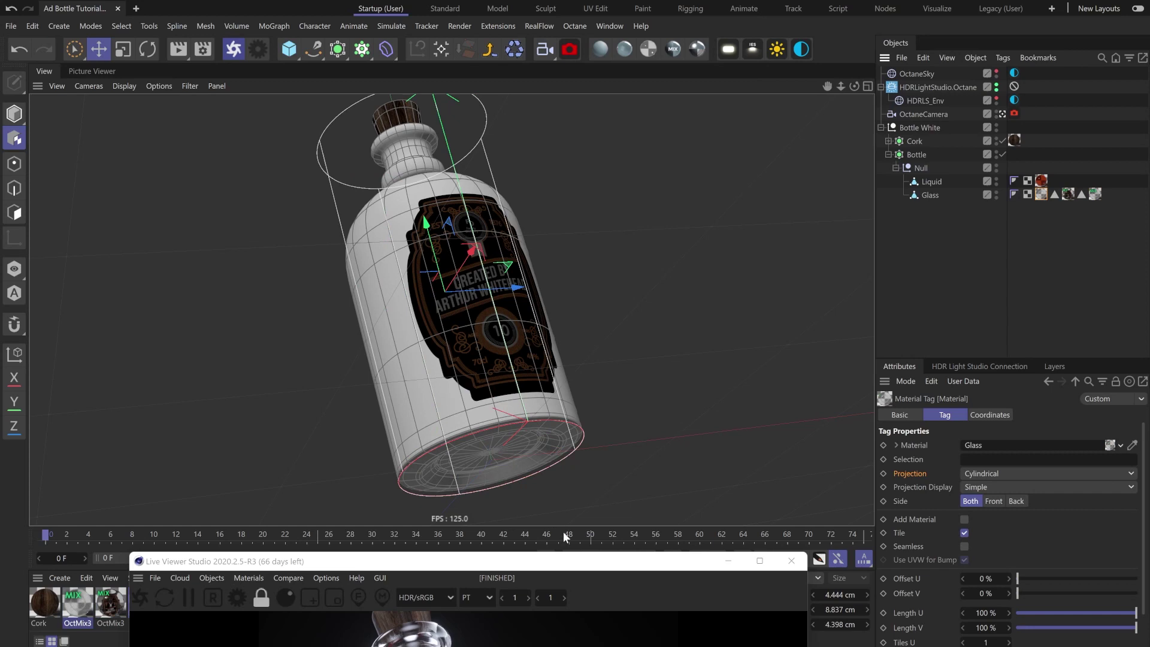
Open the clear-glass OctMix3 material beside the render and turn off its Use displacement option.
drag(581, 563, 532, 27)
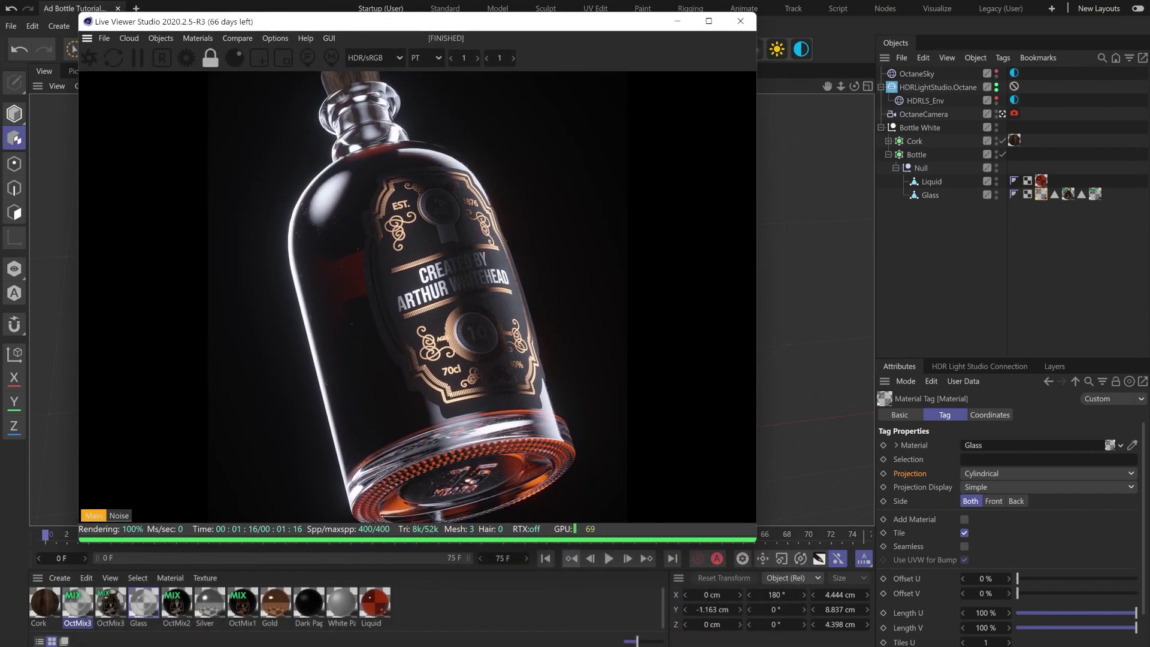
click(89, 598)
double_click(88, 598)
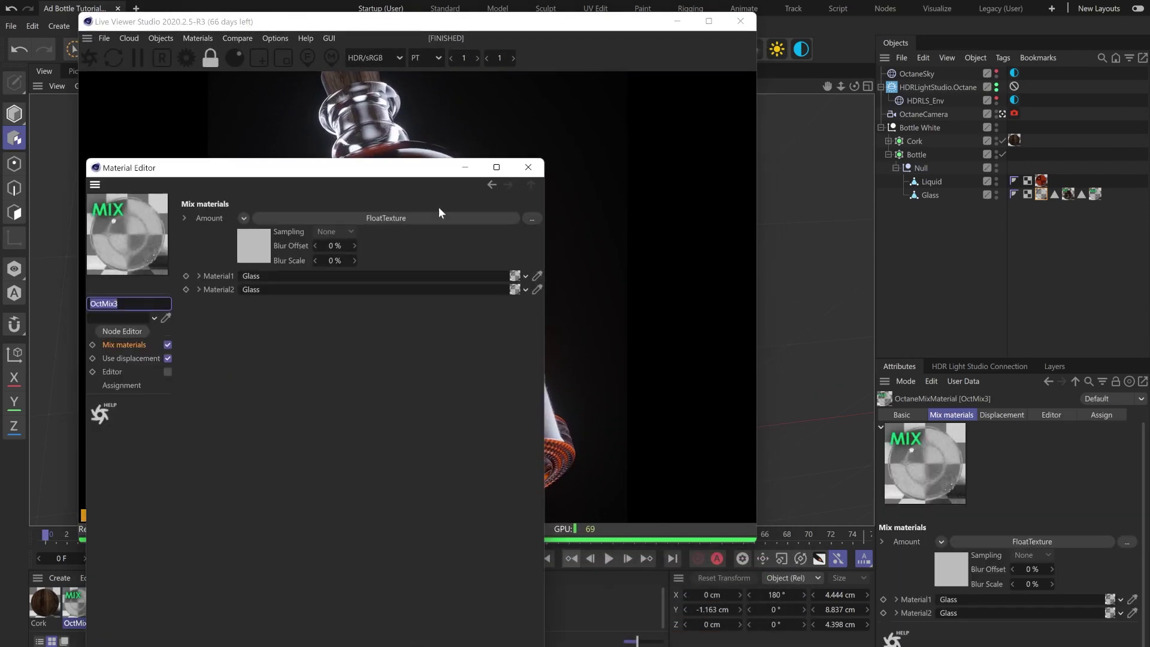
drag(495, 177, 978, 127)
click(727, 305)
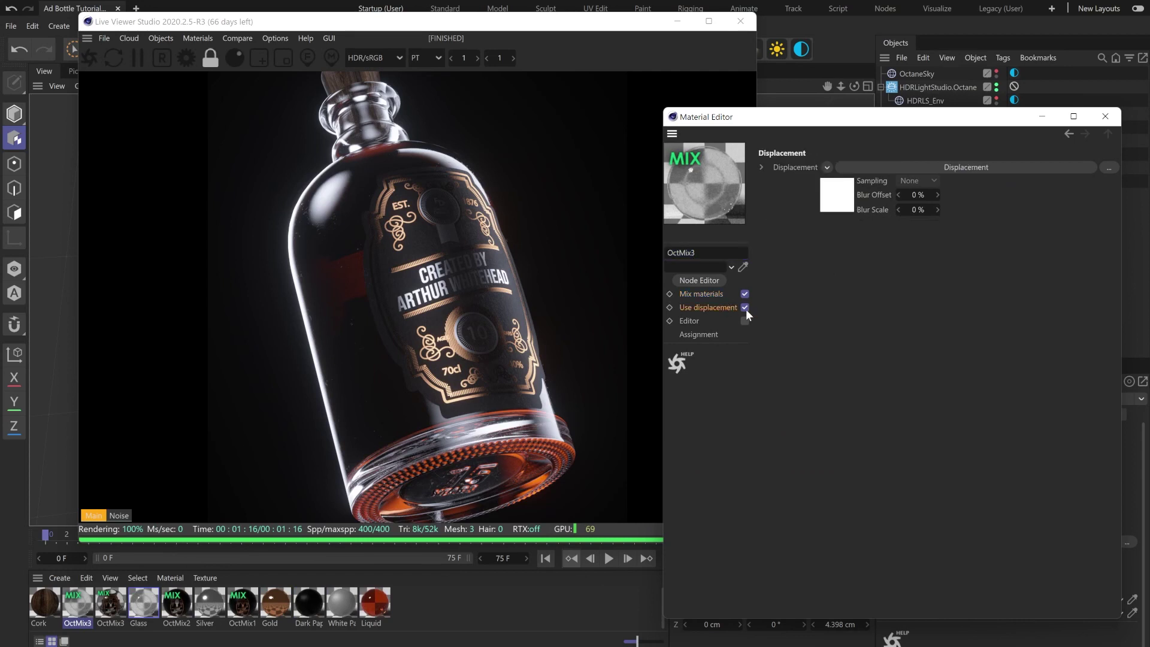
click(744, 307)
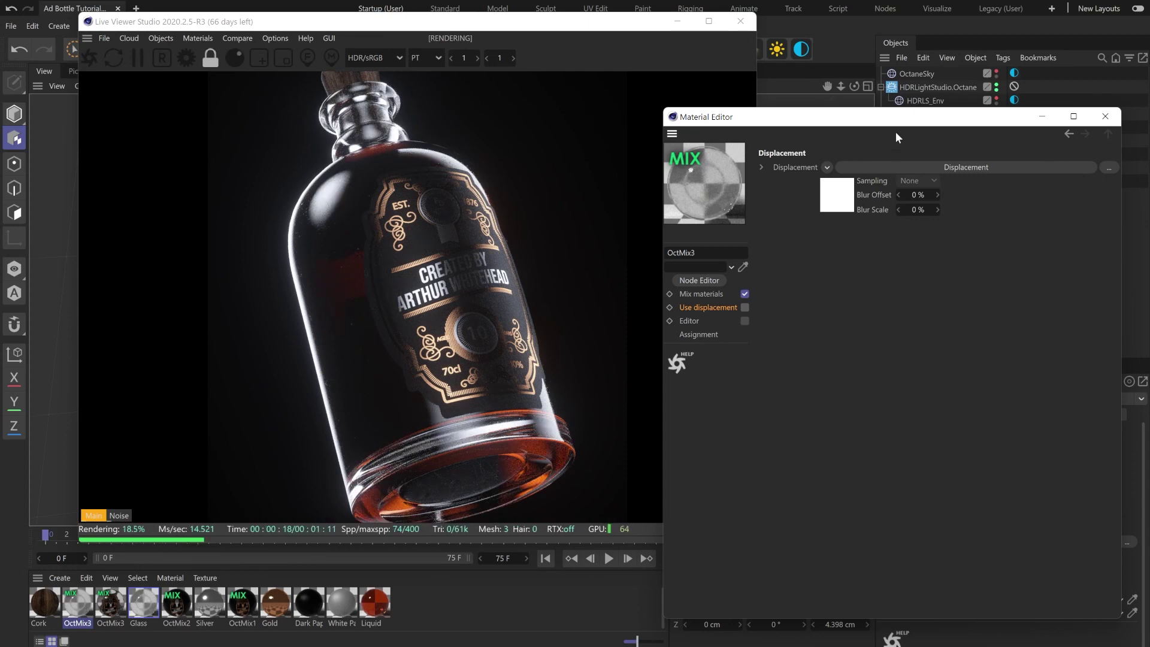
drag(904, 118, 835, 415)
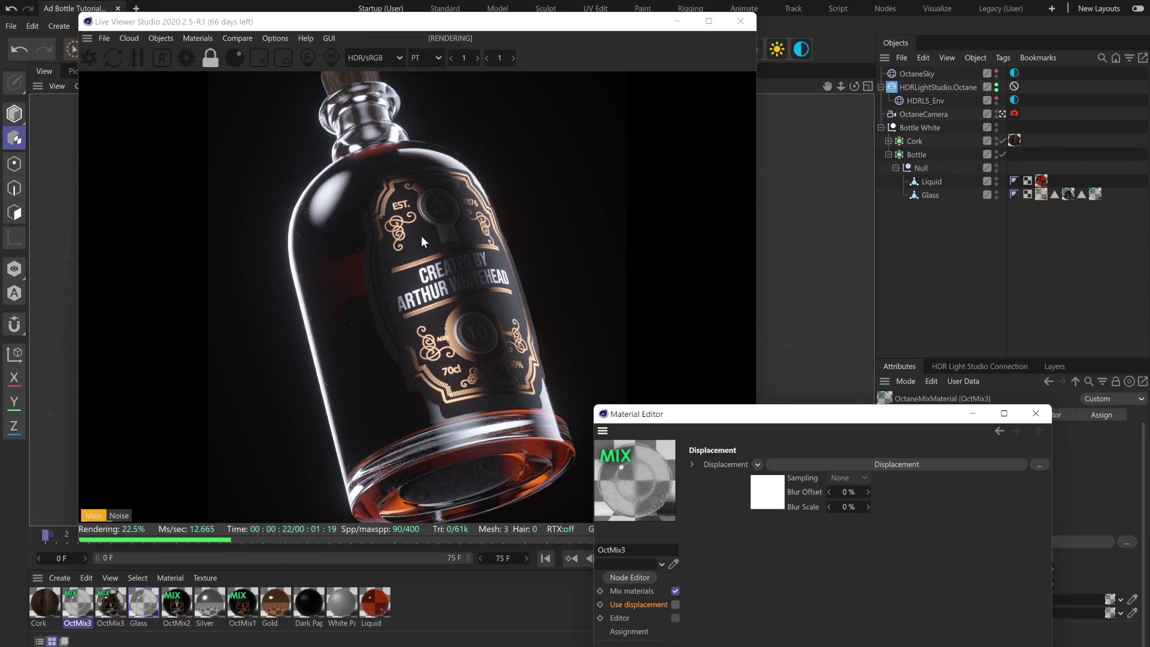
Open the Dark Paper material and assign it to the Glass object's label material tag.
click(307, 601)
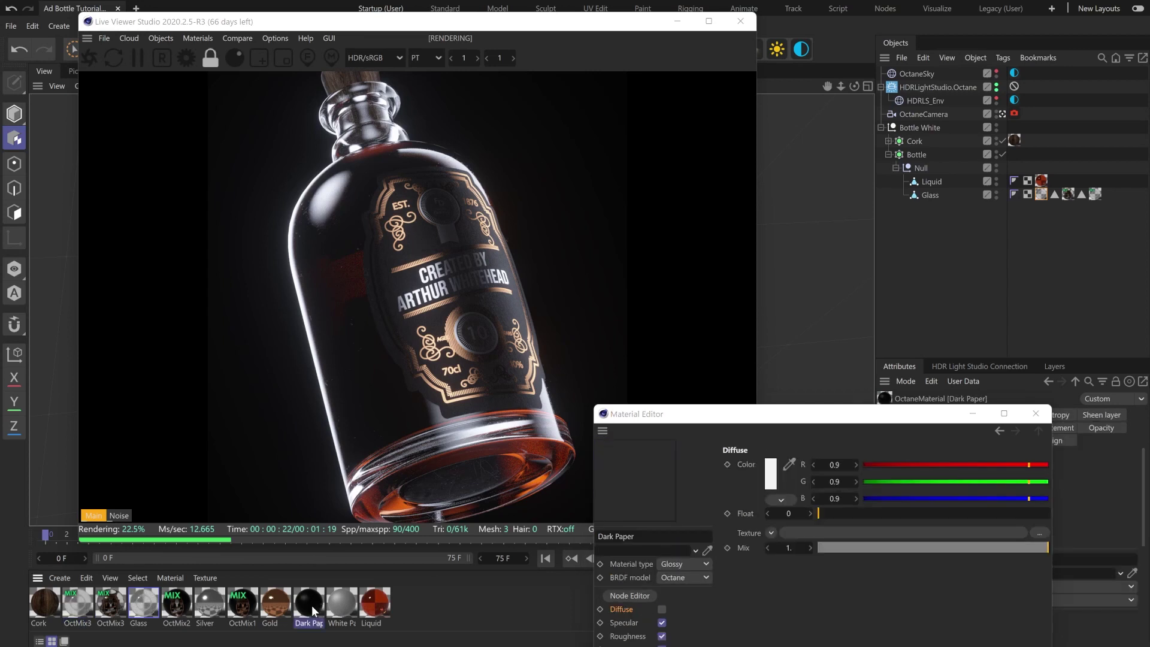
drag(825, 418, 881, 187)
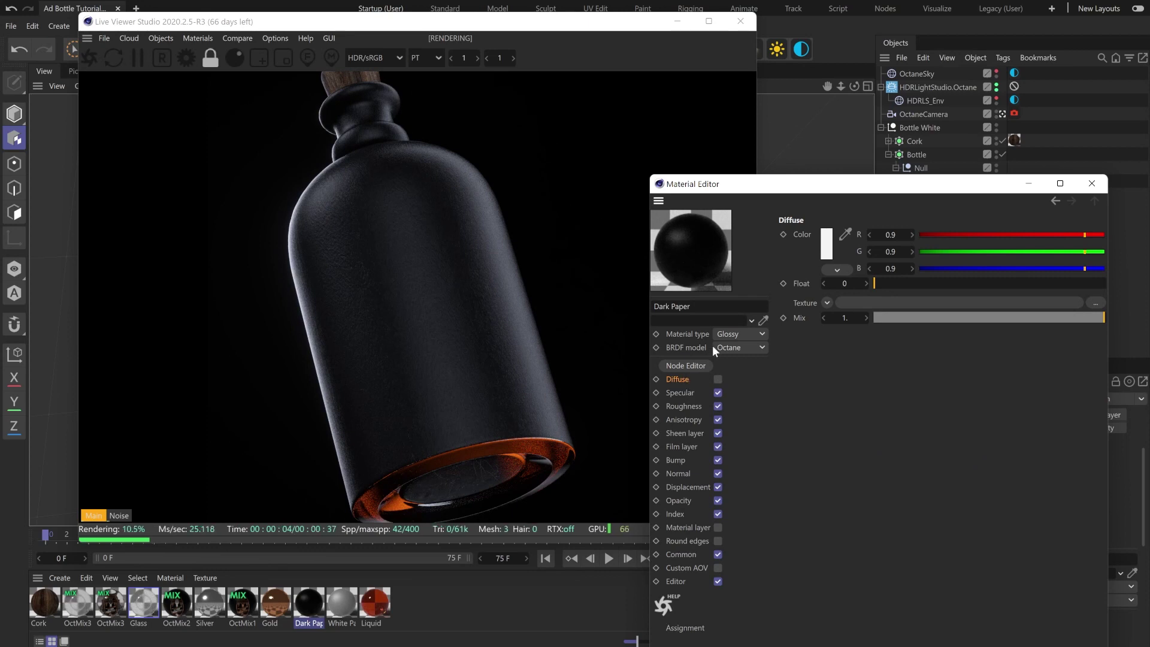
Examine the Dark Paper material's type and BRDF model options and its Specular, Roughness and Anisotropy channels.
click(755, 334)
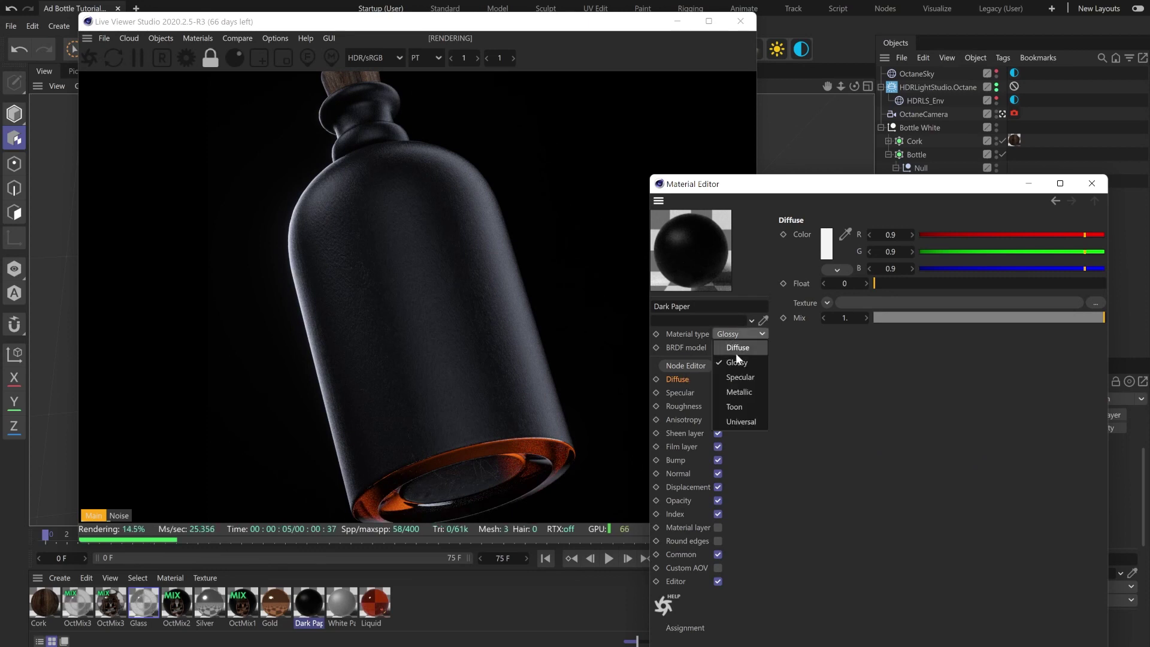
click(832, 396)
click(756, 347)
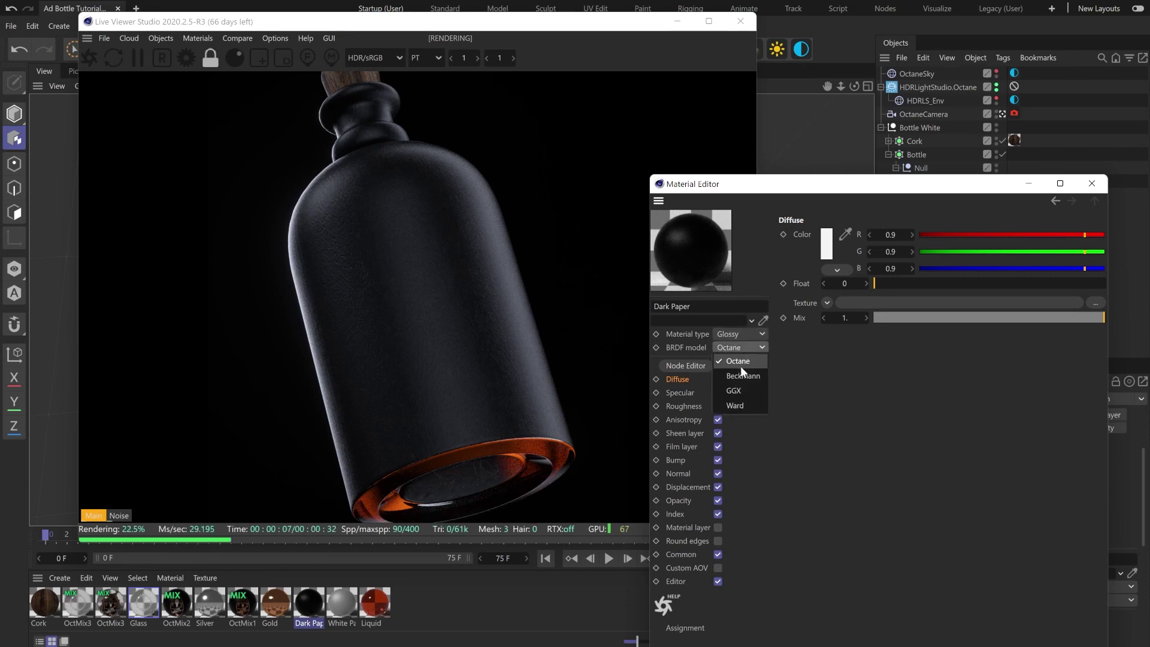
click(811, 397)
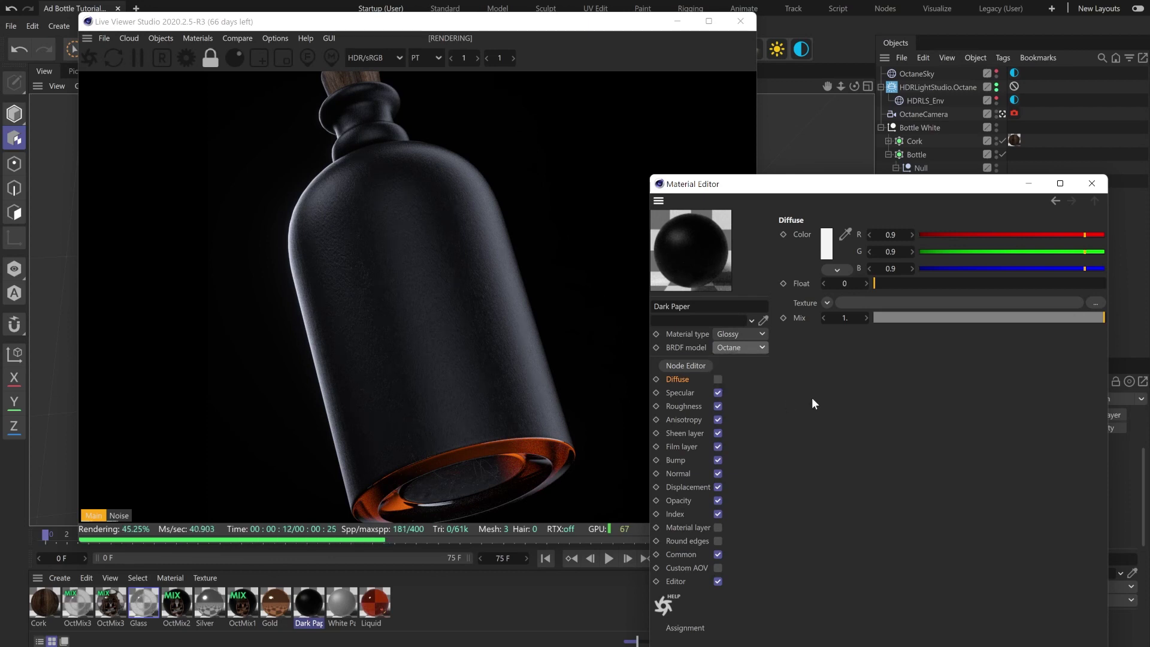
click(749, 333)
click(785, 342)
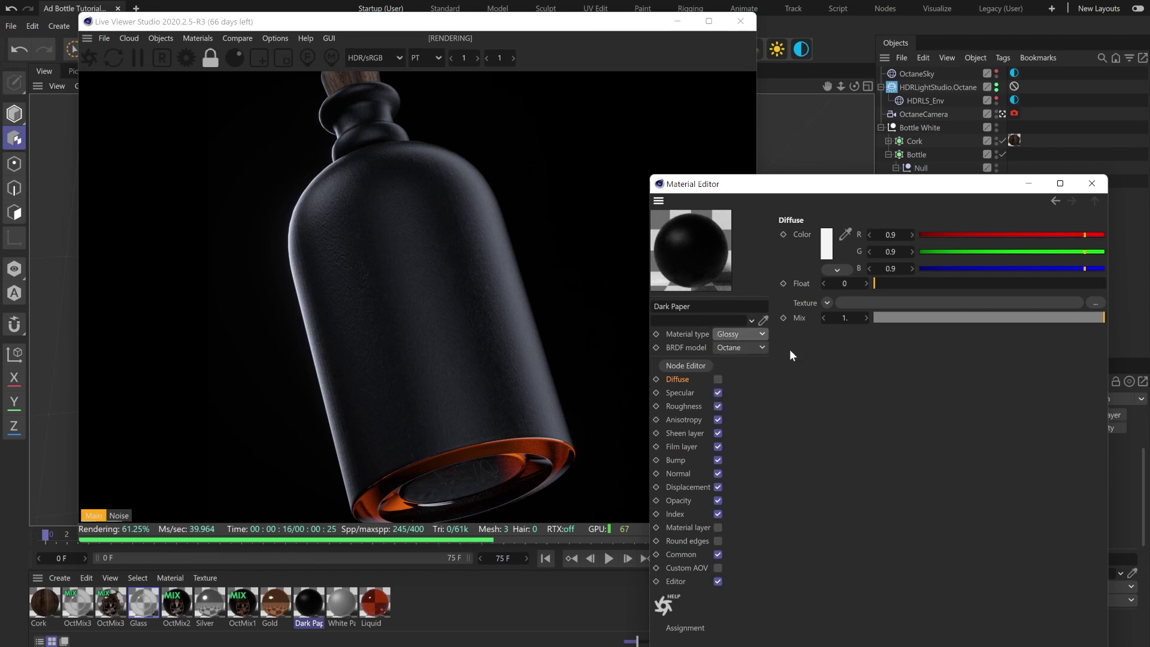
click(740, 348)
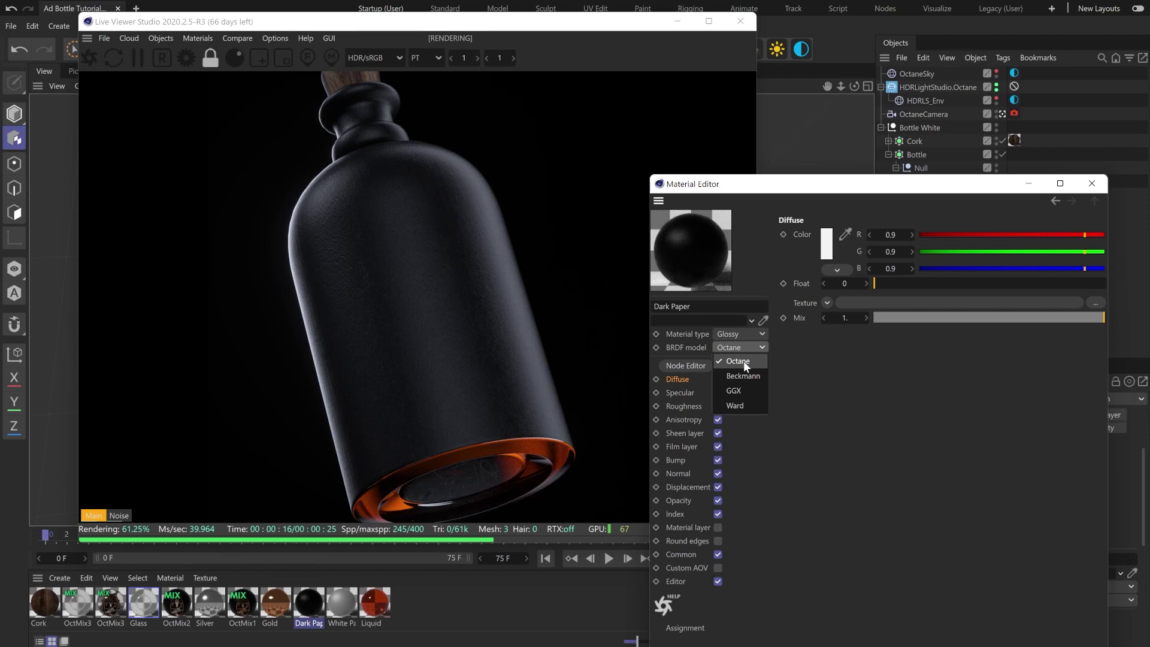
click(697, 391)
click(693, 405)
click(692, 419)
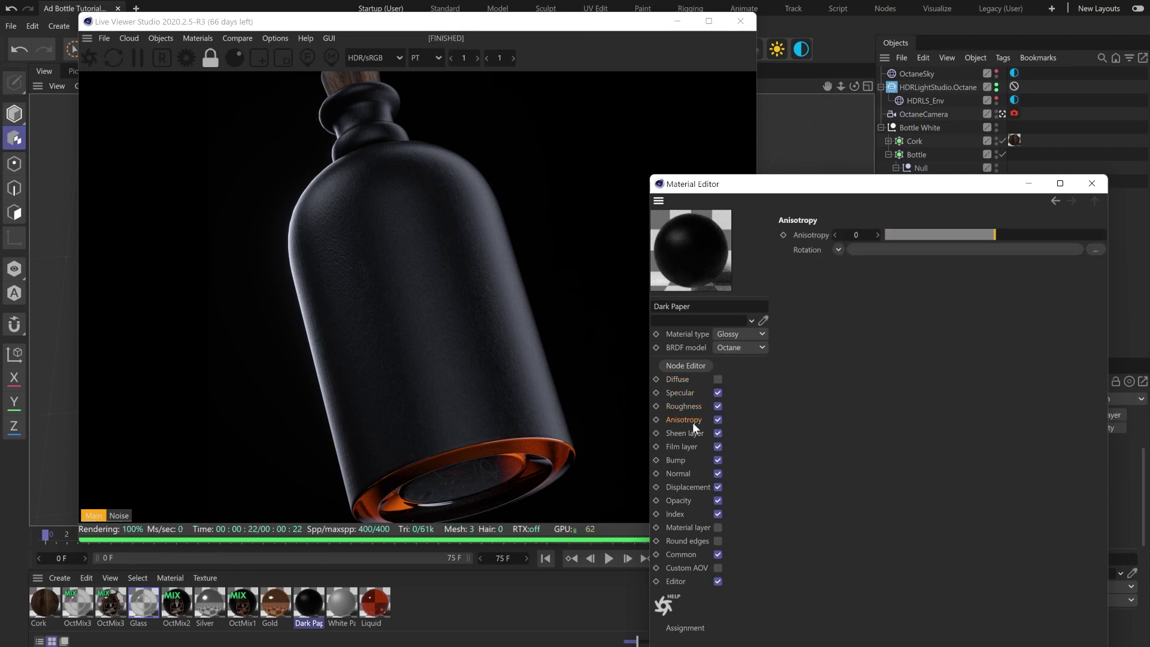
Inspect the image texture in Dark Paper's Normal channel and switch the channel off and on to compare the render.
click(687, 471)
click(836, 278)
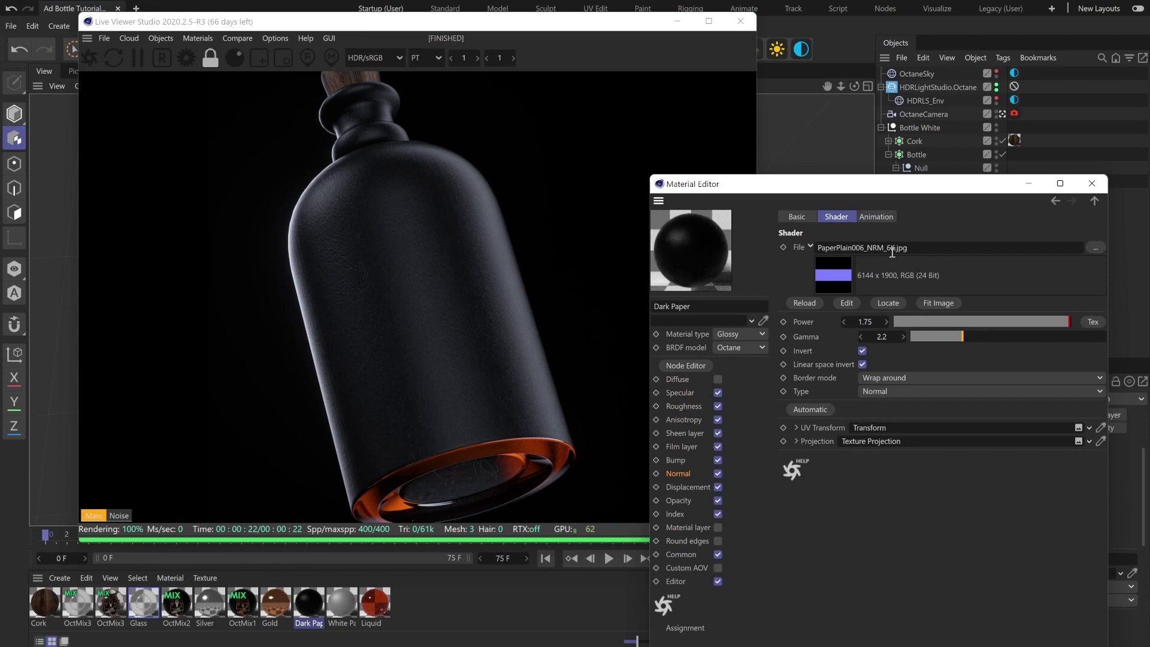
drag(918, 252, 783, 248)
click(948, 483)
click(706, 476)
click(717, 473)
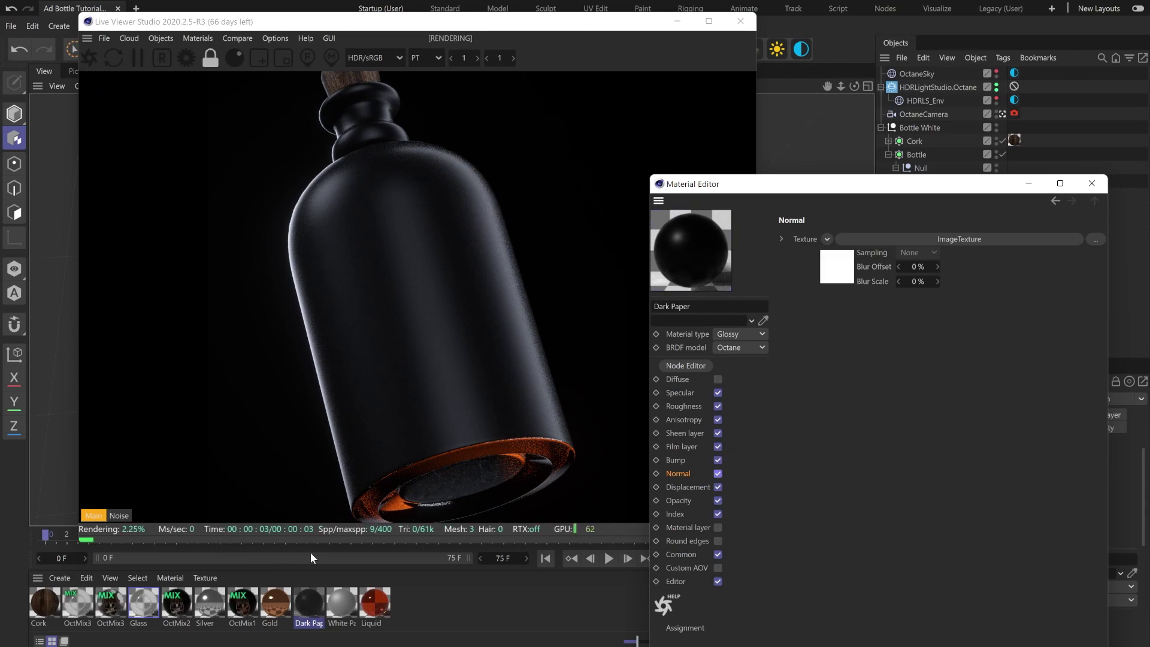
Assign the OctMix1 material to the Glass object's label material tag in place of Dark Paper.
click(278, 614)
drag(859, 186, 830, 323)
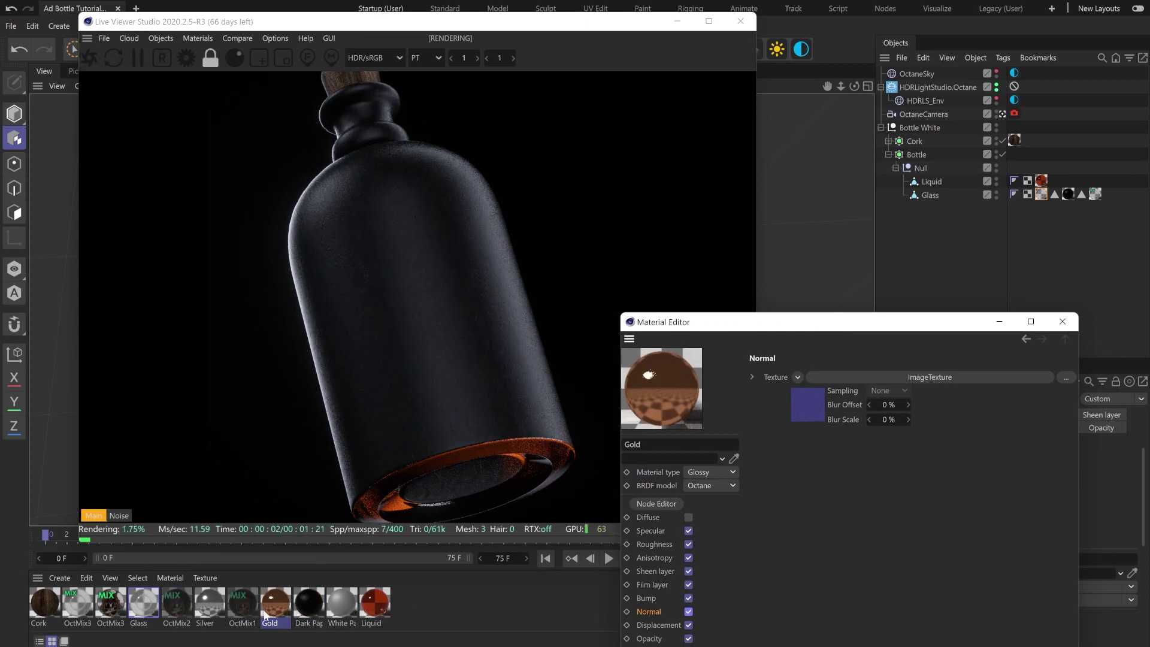
click(243, 604)
drag(251, 615, 1068, 193)
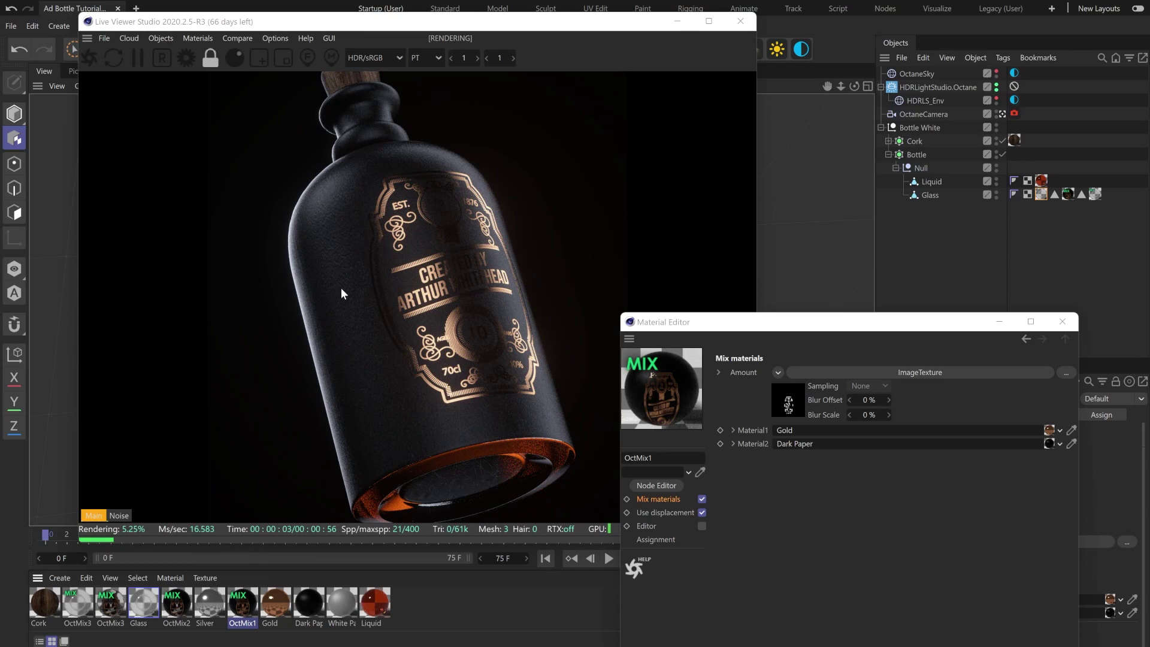
Examine the Index and Specular color settings of the Gold material beside the render.
click(276, 603)
drag(859, 322, 850, 146)
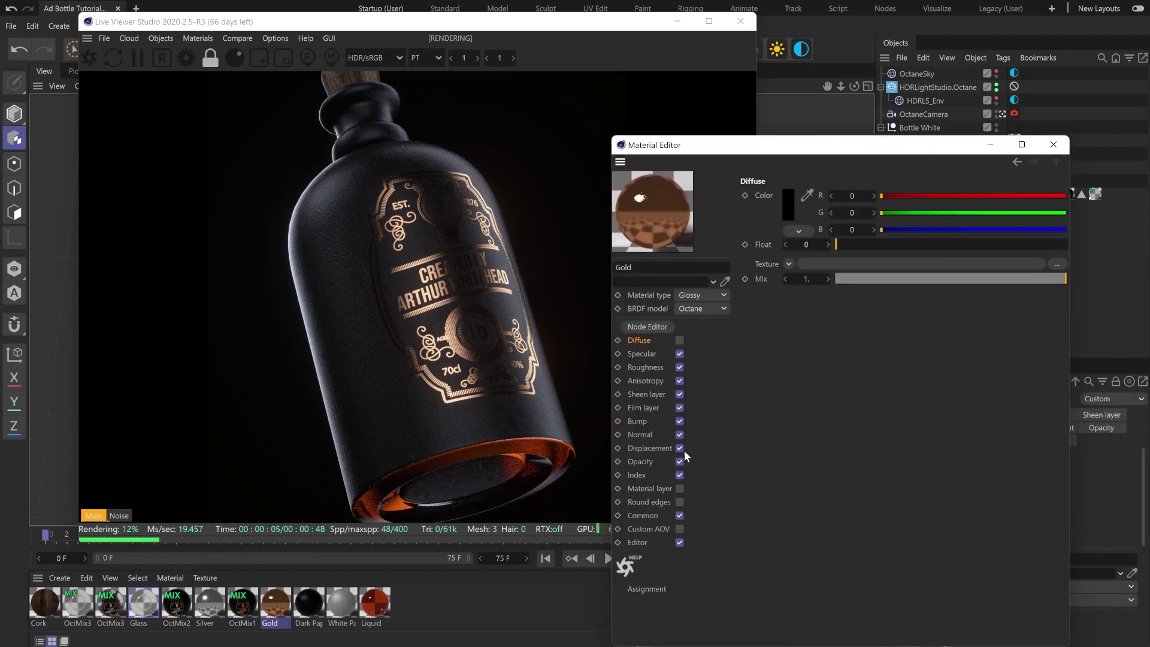
click(639, 475)
click(641, 356)
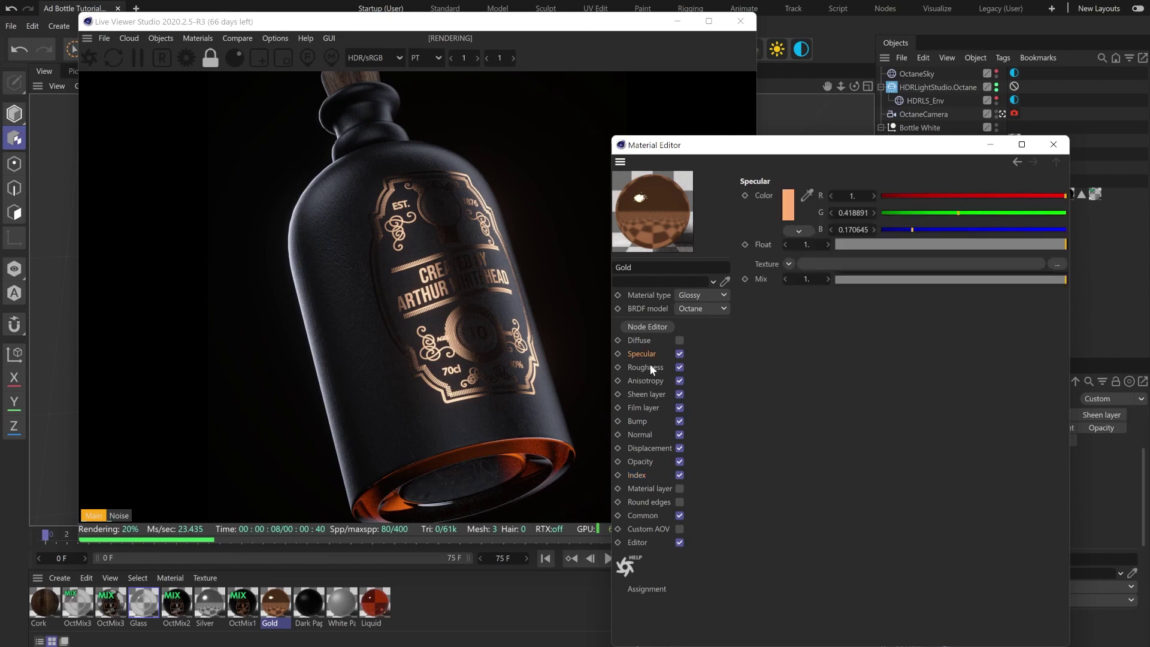
drag(806, 151, 835, 172)
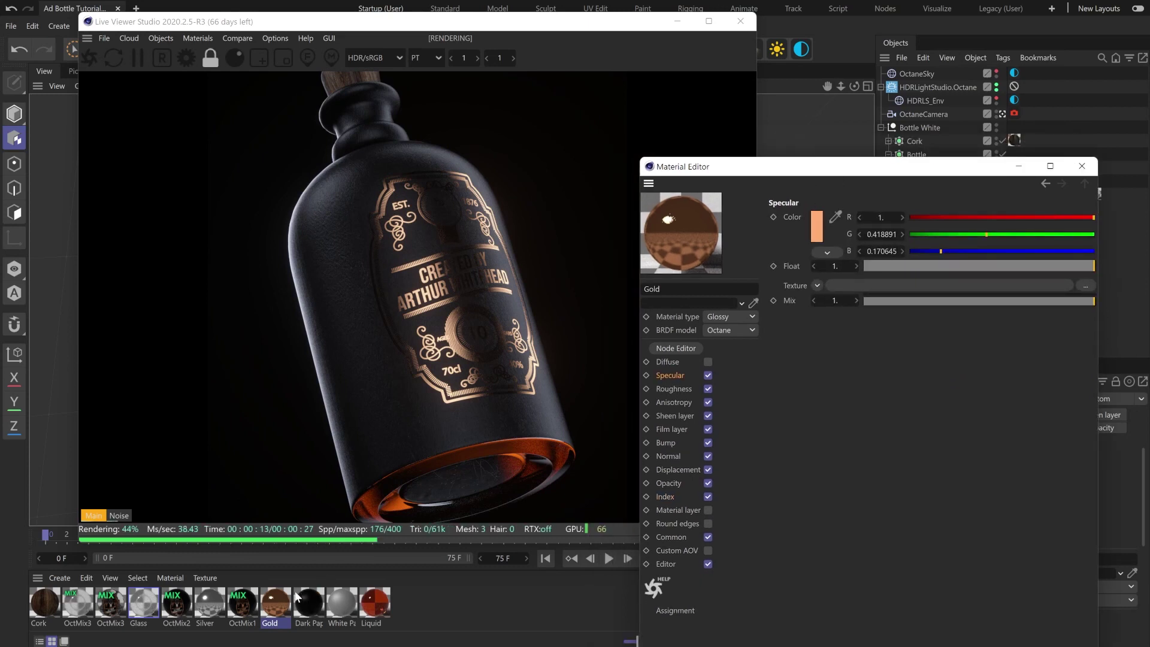
Inspect the Amount texture of OctMix1 and open Ad_Bottle_MASK4.psd from the tex folder in Photoshop.
click(251, 605)
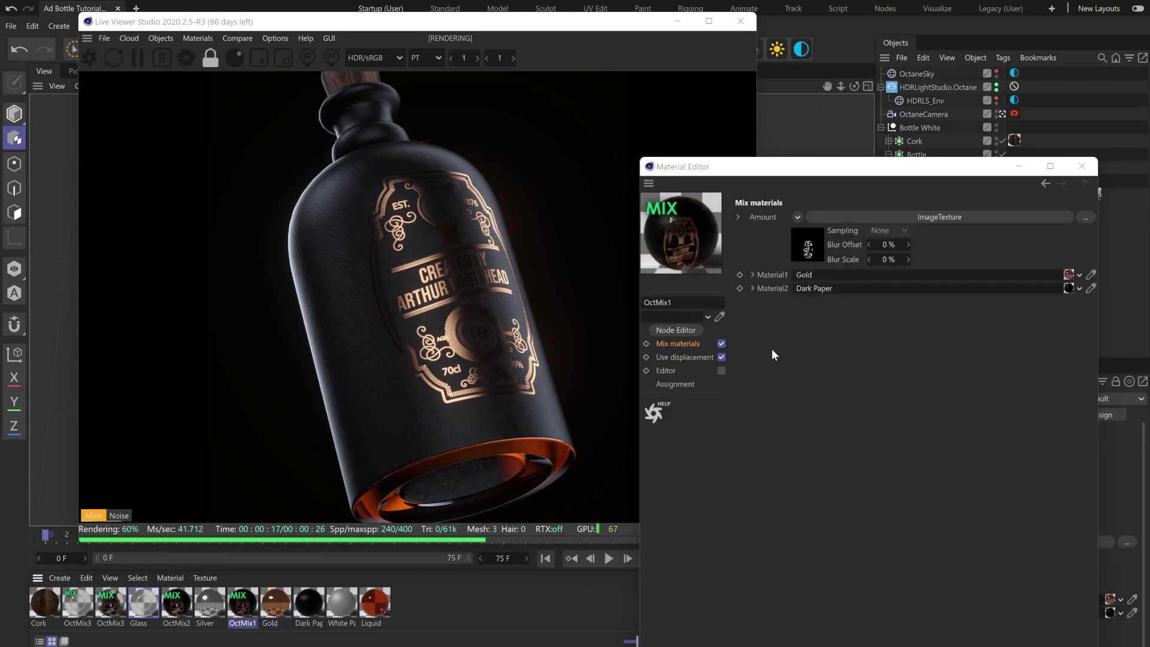
click(875, 217)
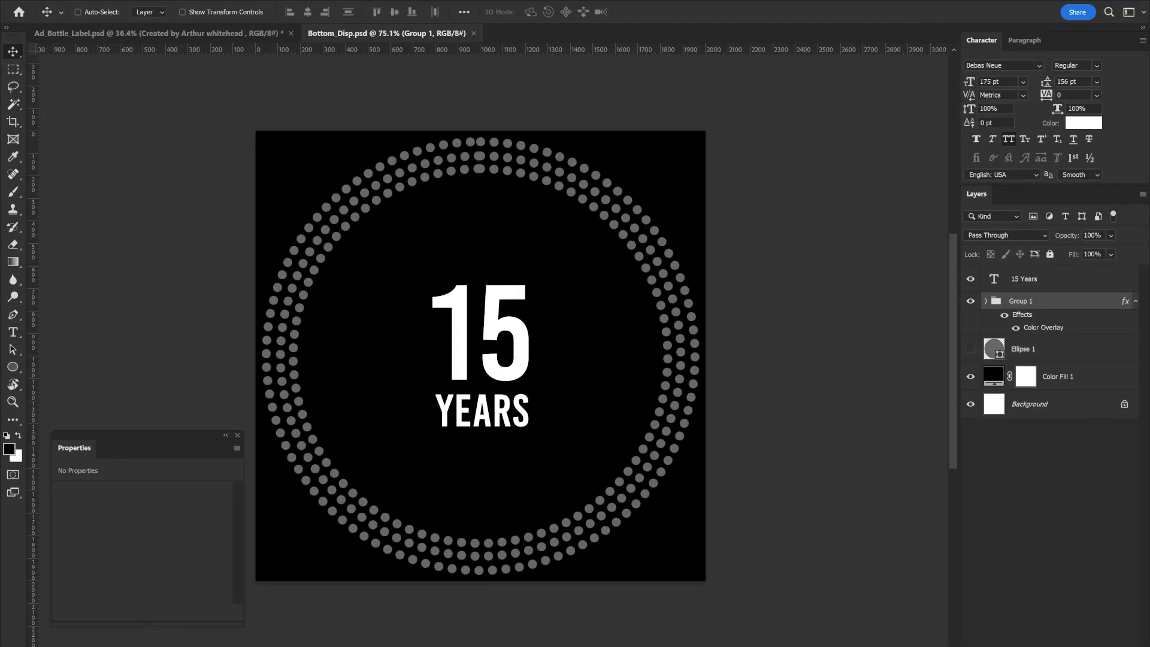
key(alt+Tab)
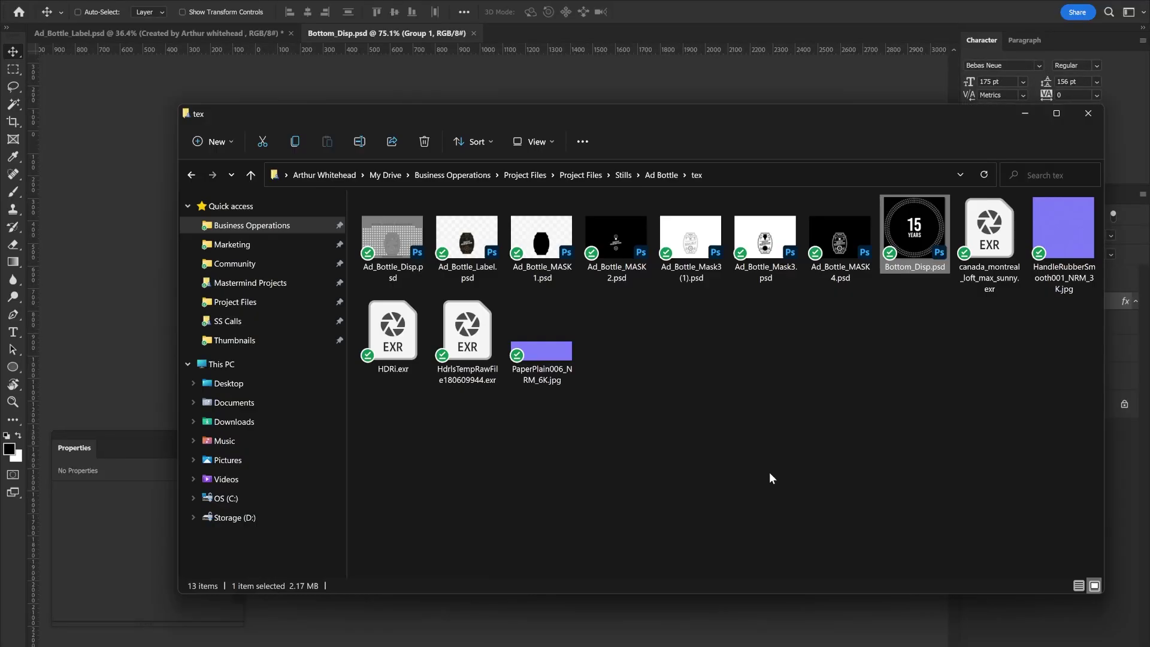
click(820, 337)
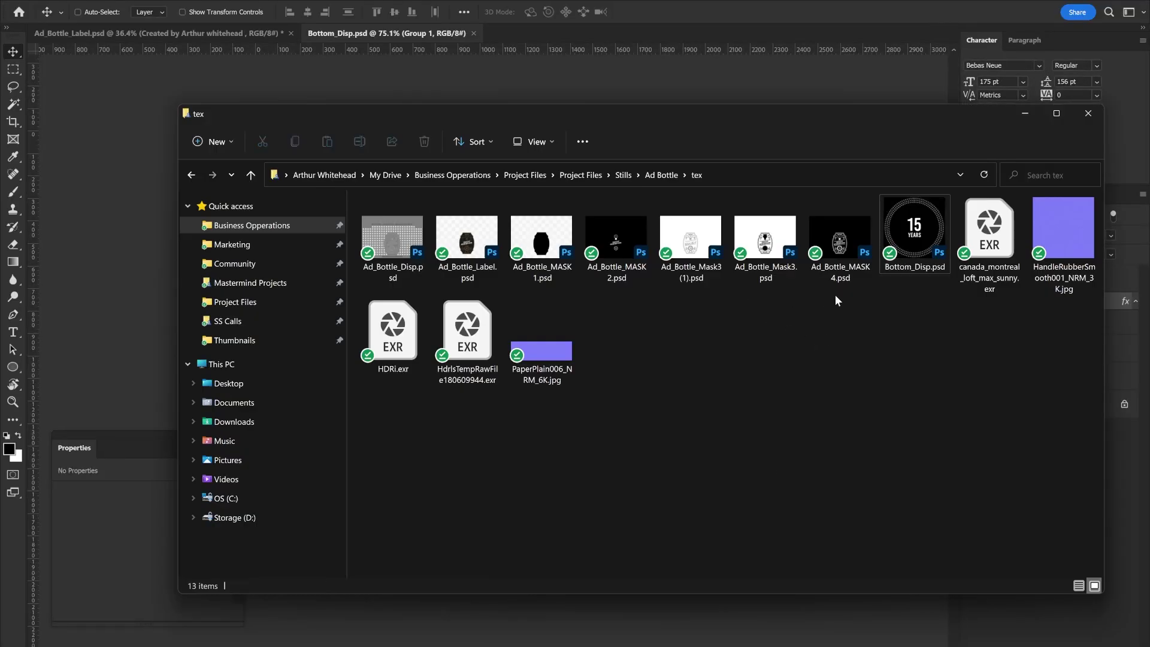
double_click(861, 234)
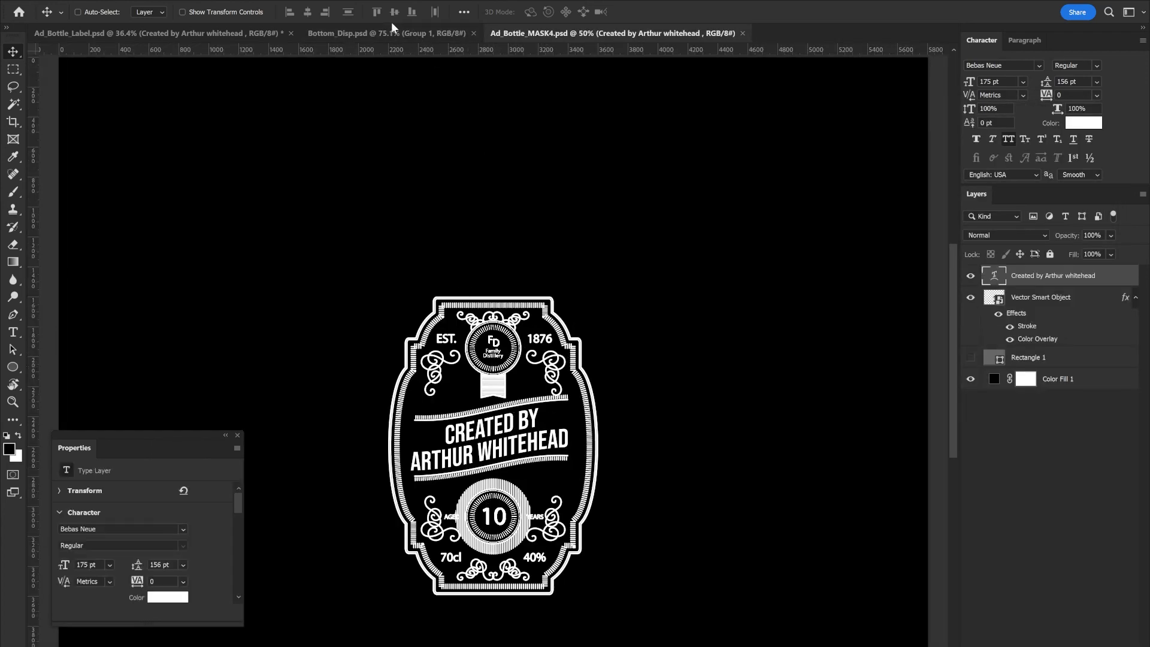
Compare the mask artwork with the Ad_Bottle_Label.psd document, and return to the material in Cinema 4D.
click(168, 34)
click(639, 33)
click(1081, 0)
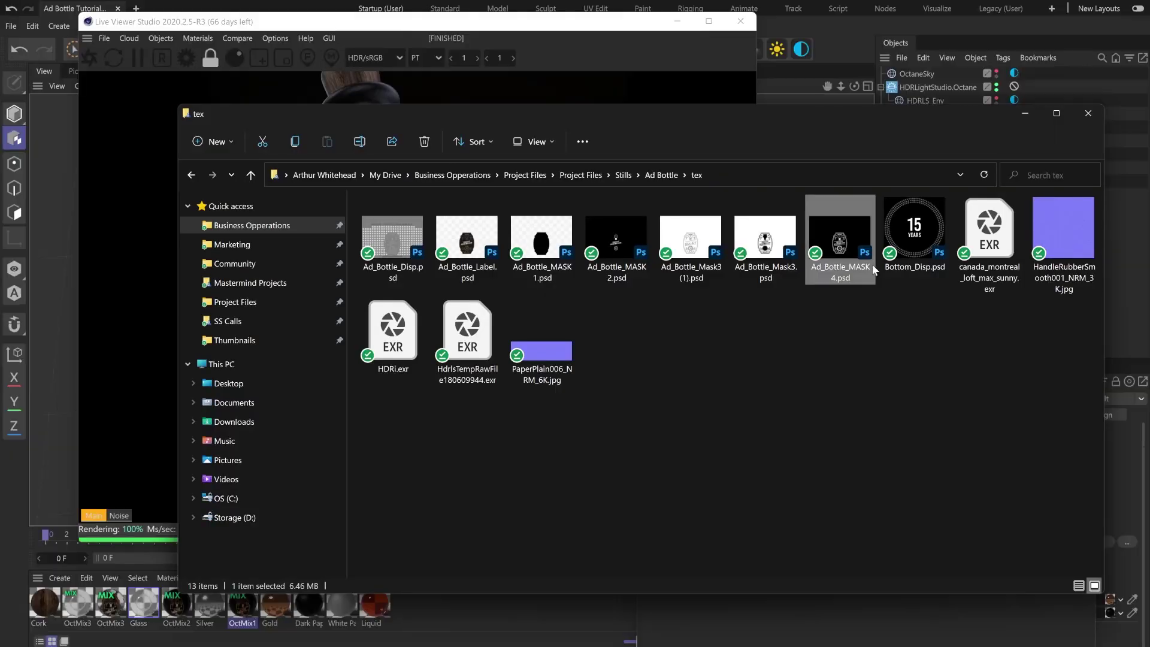
click(1025, 114)
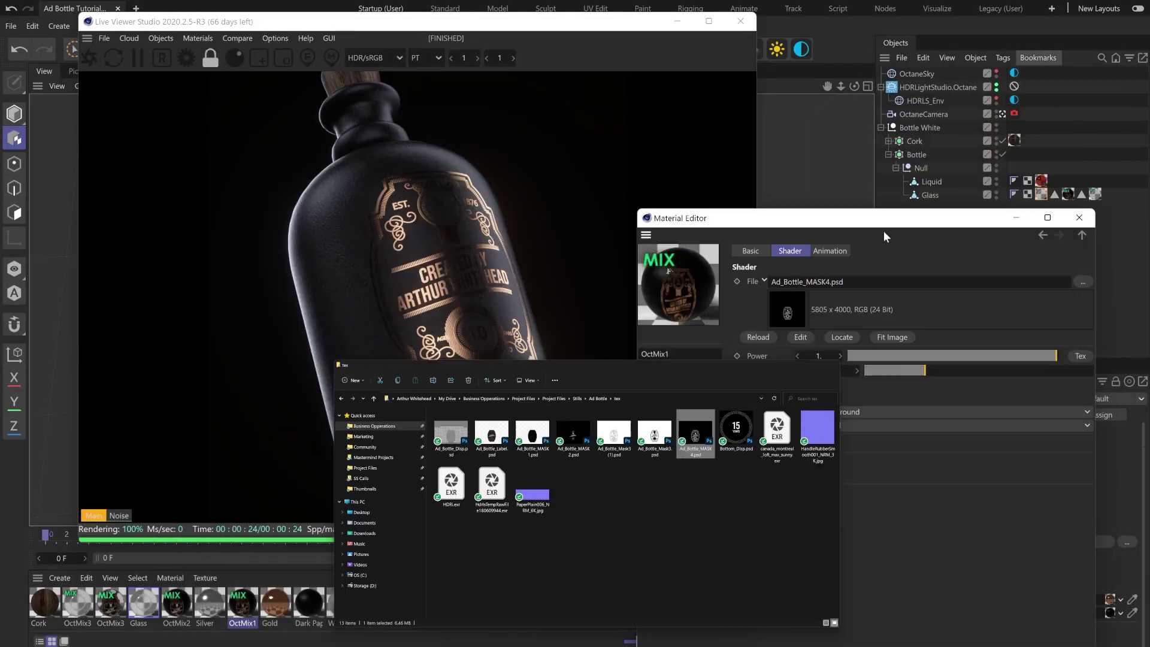
Review the mask image shader in OctMix1's Amount and open the mix settings of OctMix2.
drag(883, 231, 853, 179)
click(665, 347)
click(766, 256)
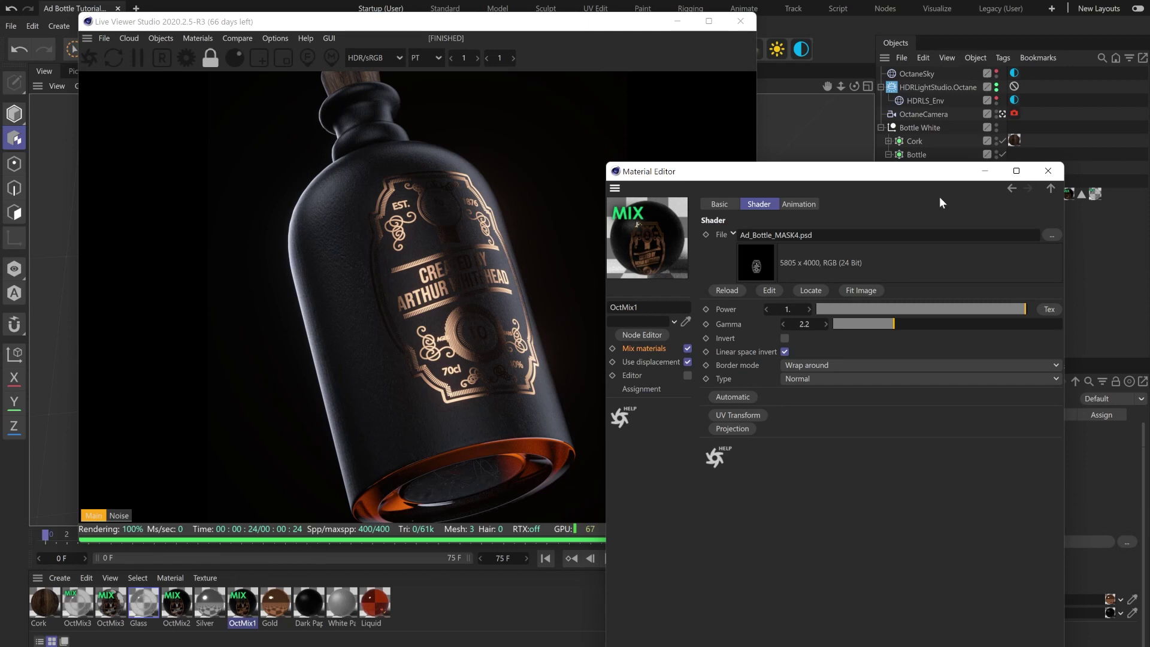
drag(888, 172, 877, 256)
click(183, 599)
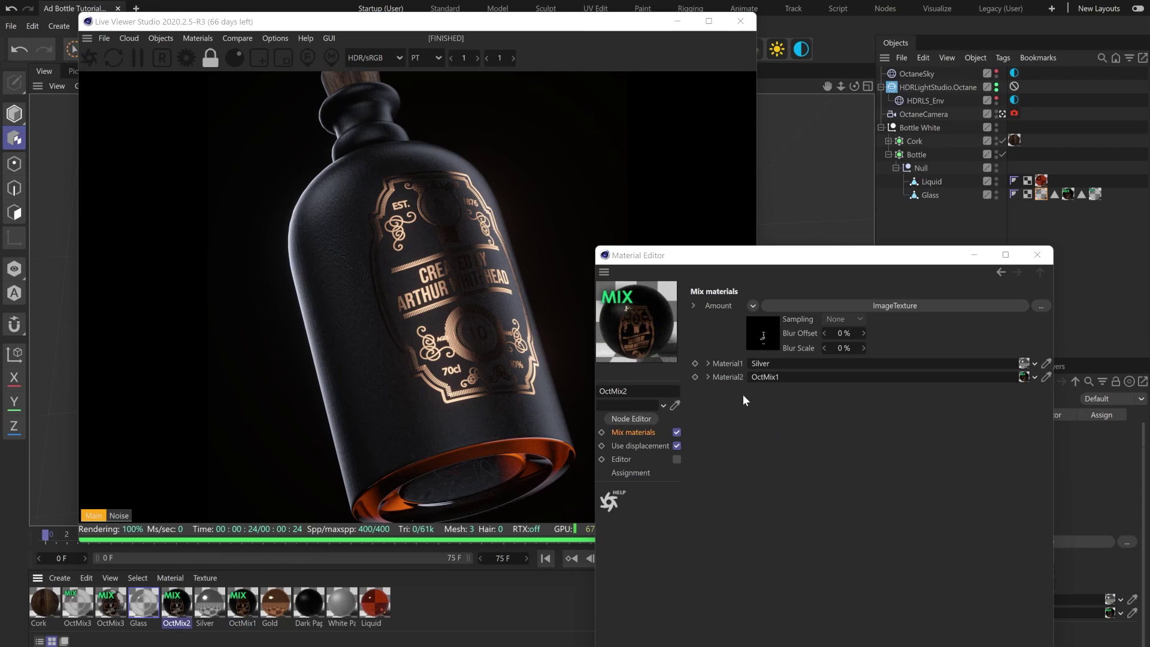
Inspect the Ad_Bottle_MASK2.psd image shader in the Amount of OctMix2 and return to its mix settings.
click(767, 342)
drag(773, 319, 839, 320)
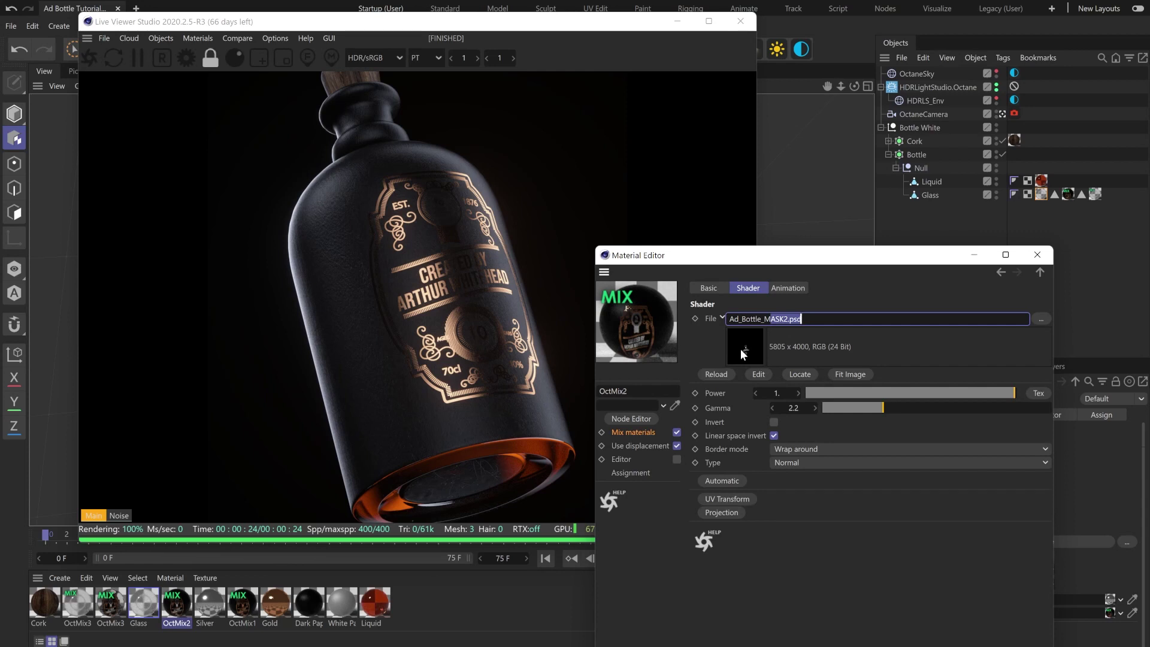
click(182, 605)
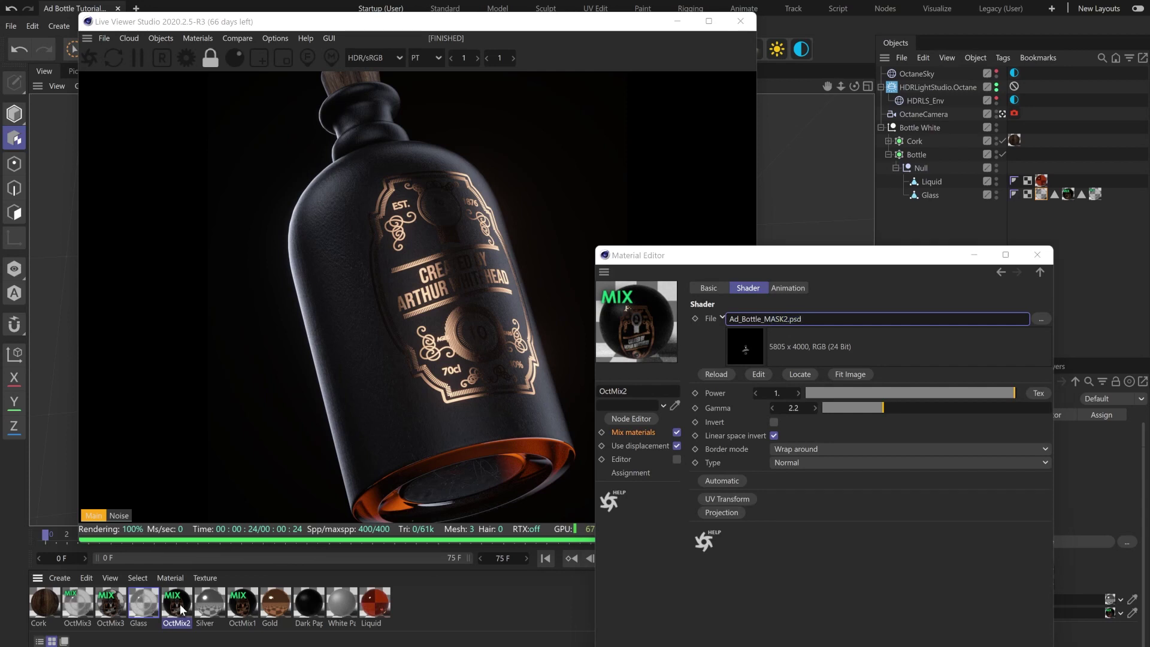
click(636, 432)
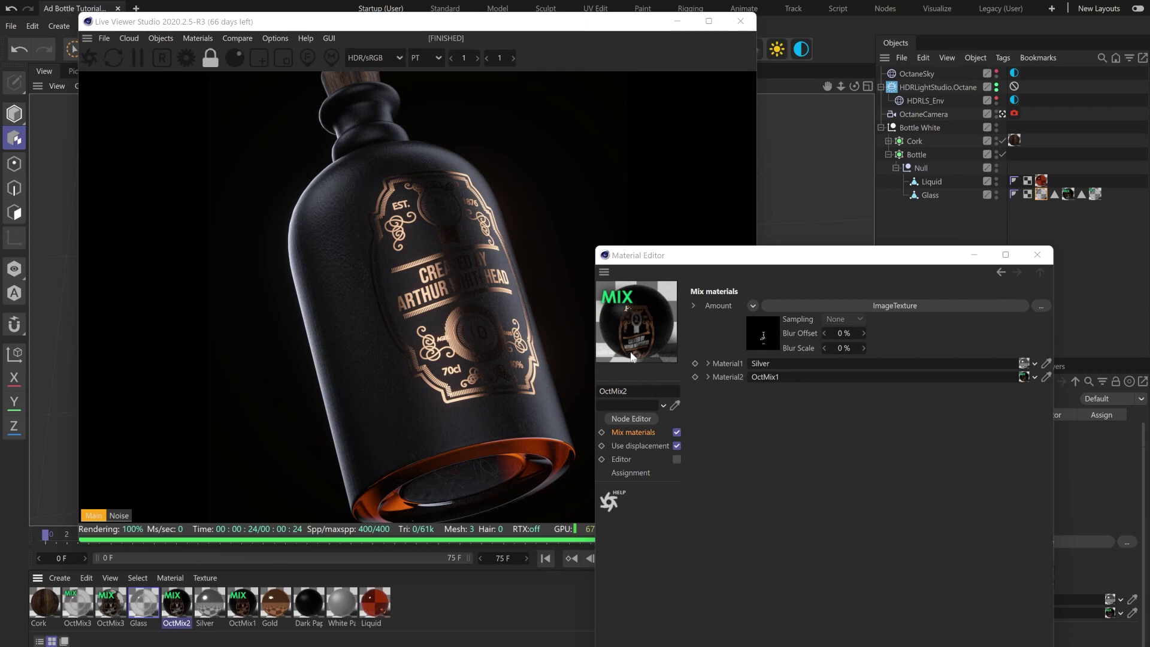
Open Ad_Bottle_MASK2.psd from the tex folder in Photoshop, keeping the render visible beside the OctMix2 settings.
drag(758, 262, 833, 250)
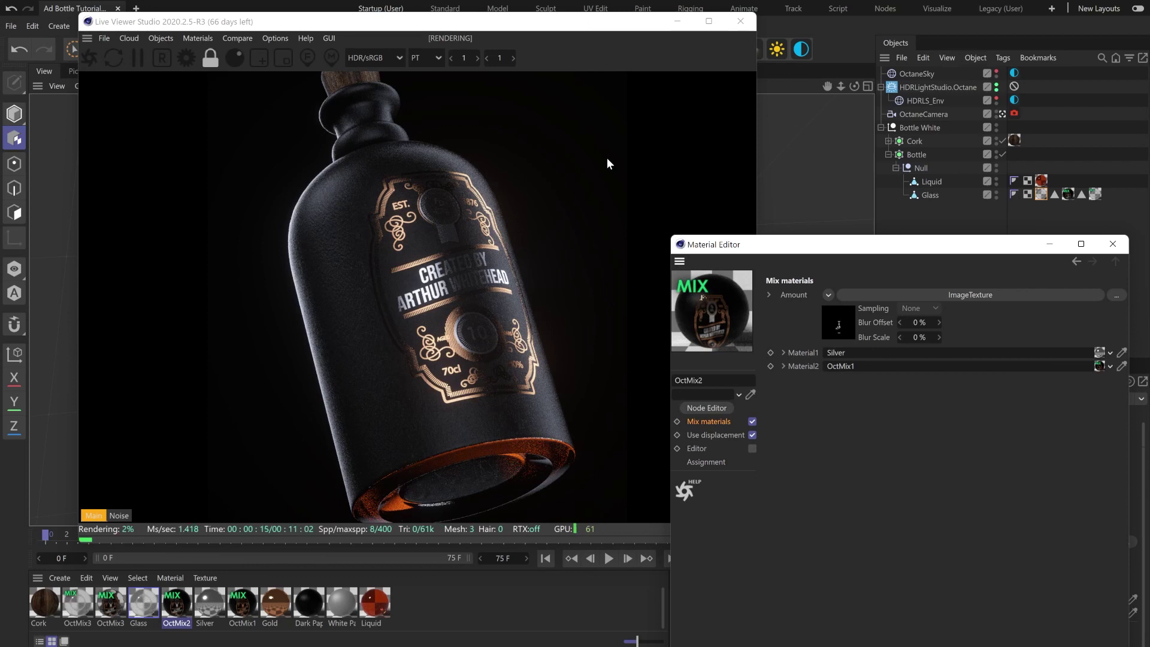
click(831, 325)
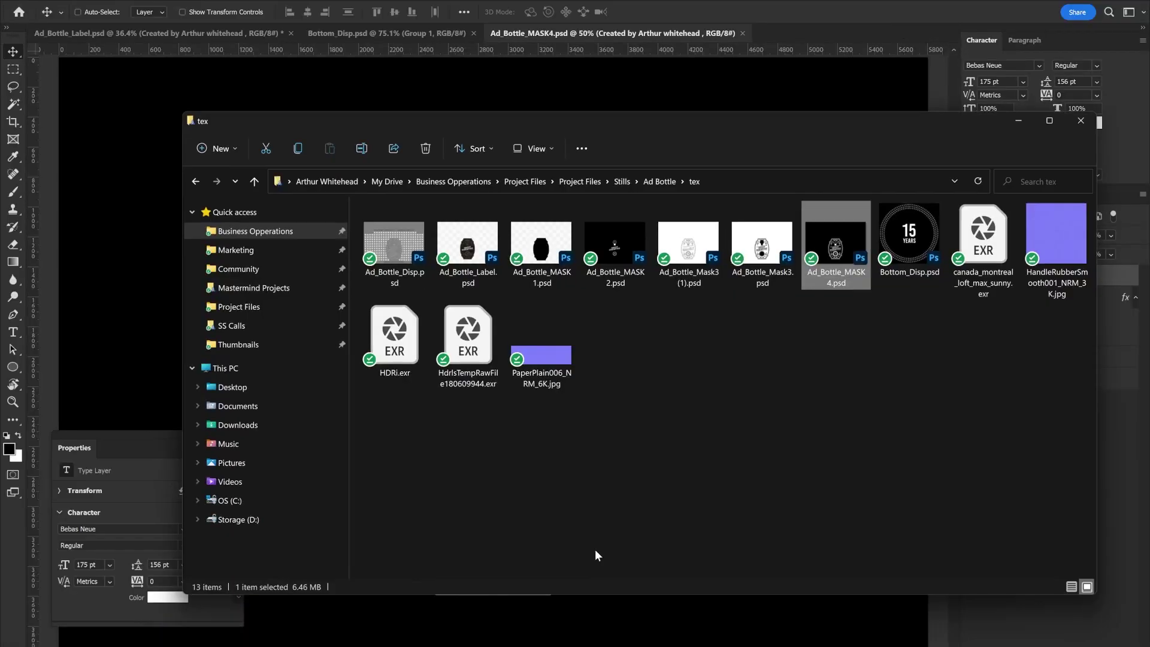
double_click(623, 255)
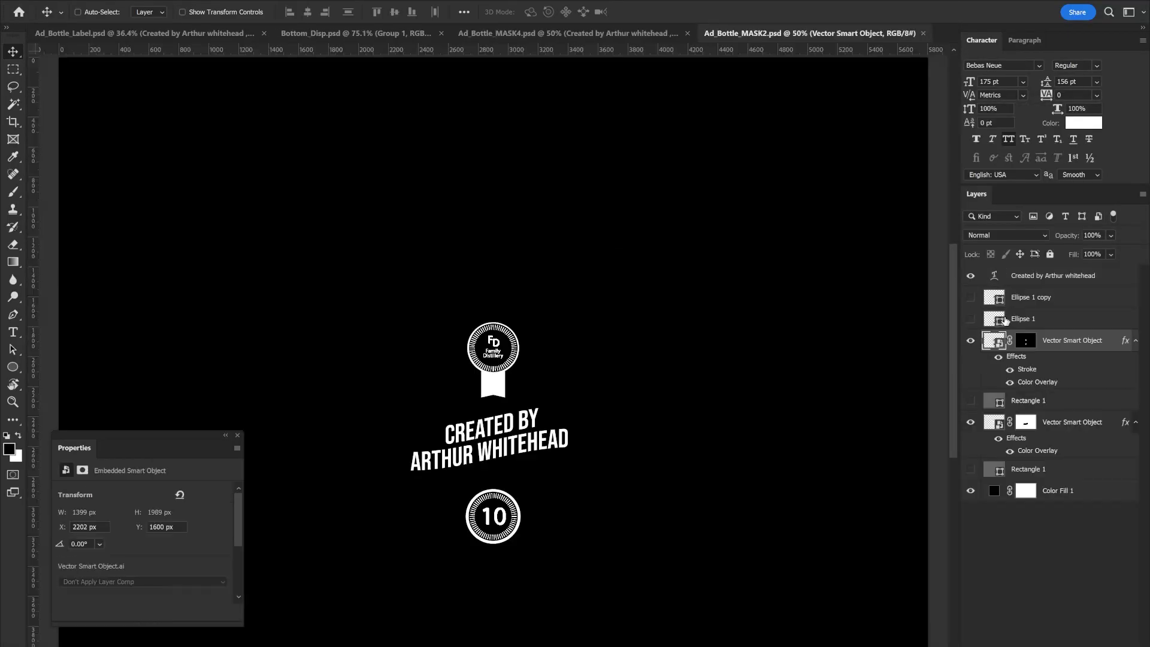
Show the Ellipse 1 layer in Ad_Bottle_MASK2.psd, recolor it white and move it above the round emblem.
click(970, 319)
drag(527, 445, 530, 250)
double_click(994, 319)
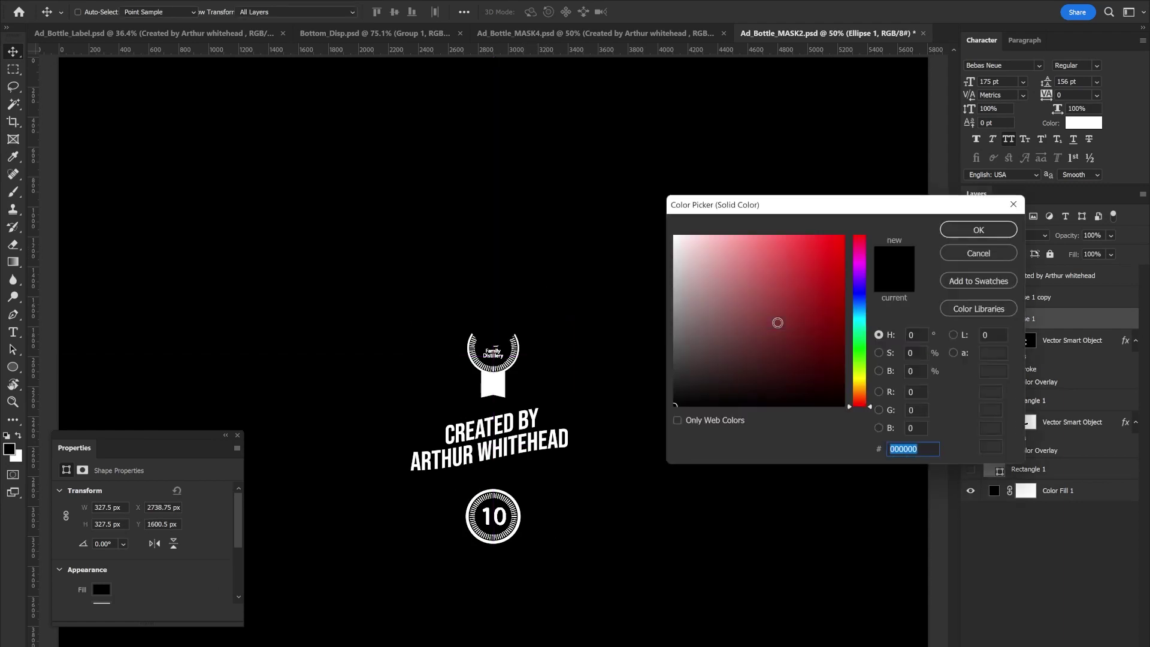
drag(692, 245, 657, 227)
click(1002, 231)
drag(570, 285, 470, 249)
Save the edited mask and reload its image texture in OctMix2 in Cinema 4D.
key(ctrl+s)
key(alt+Tab)
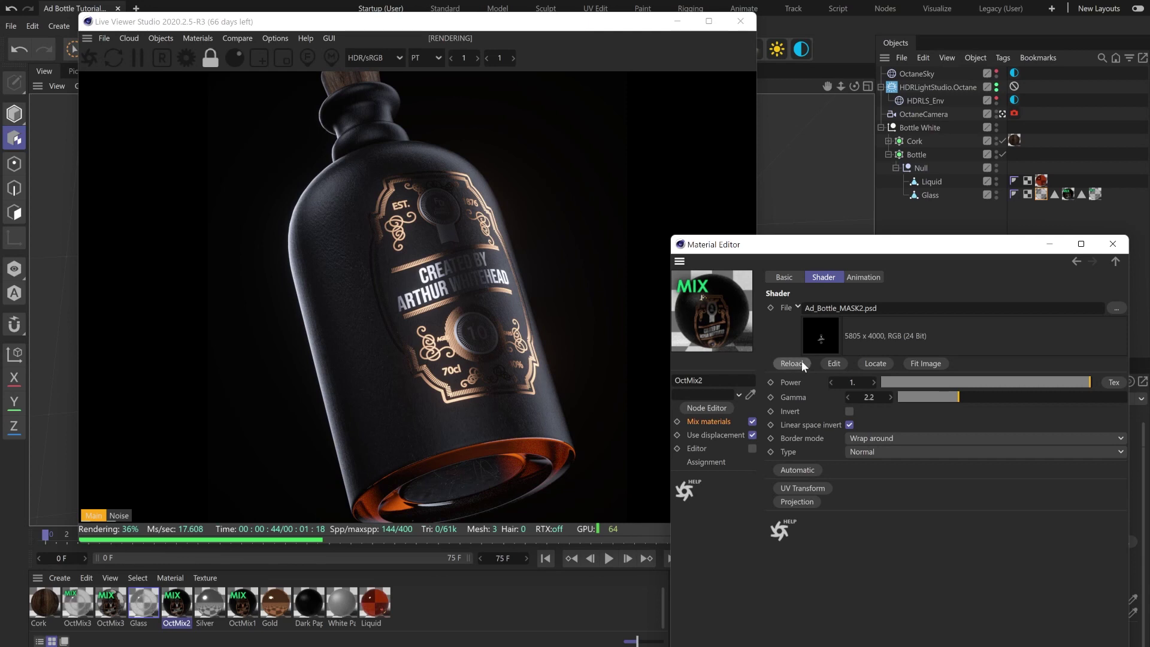
click(800, 363)
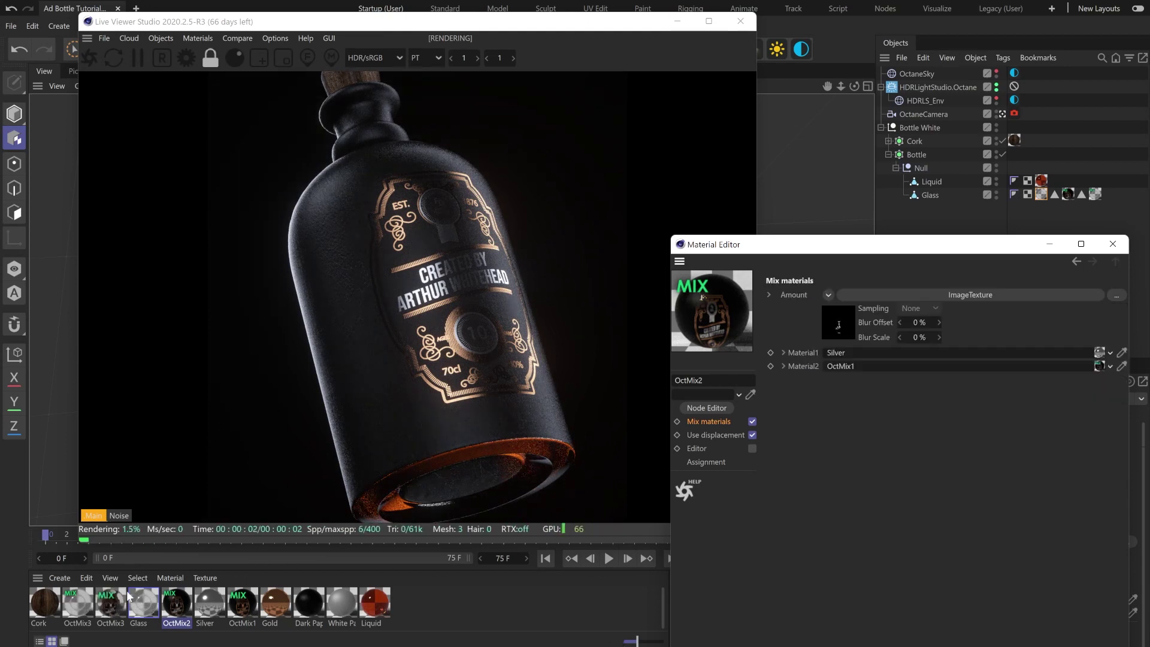
Assign OctMix3 to the Glass object in place of OctMix2 and open the mask image shader in its Amount.
click(114, 606)
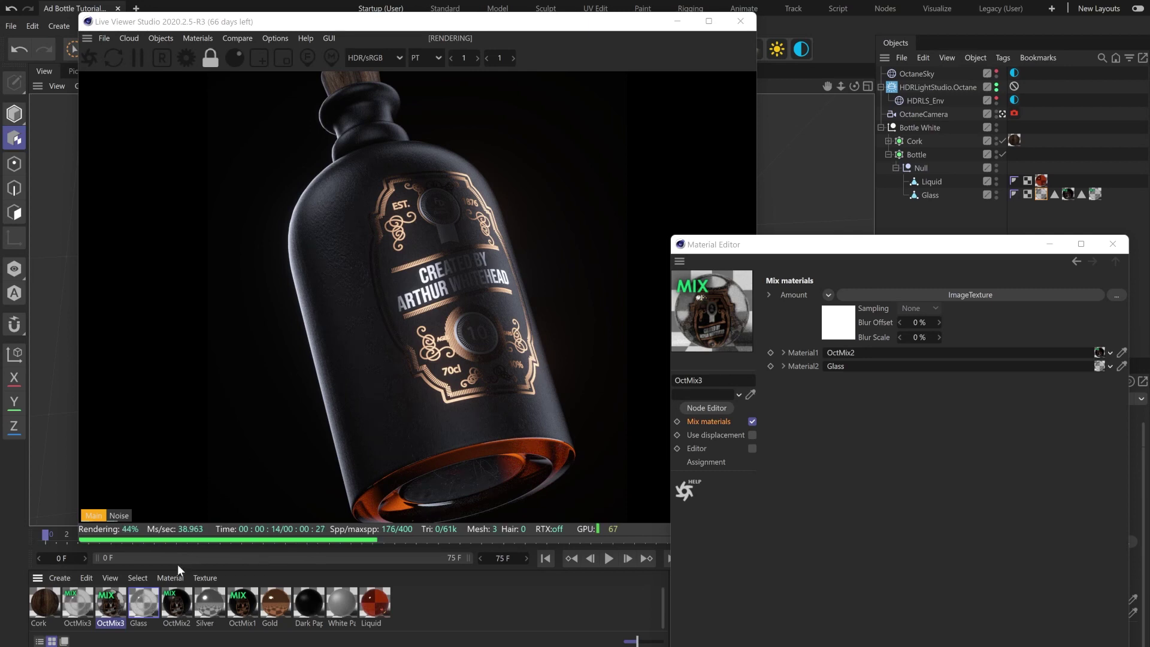
drag(104, 609, 1068, 194)
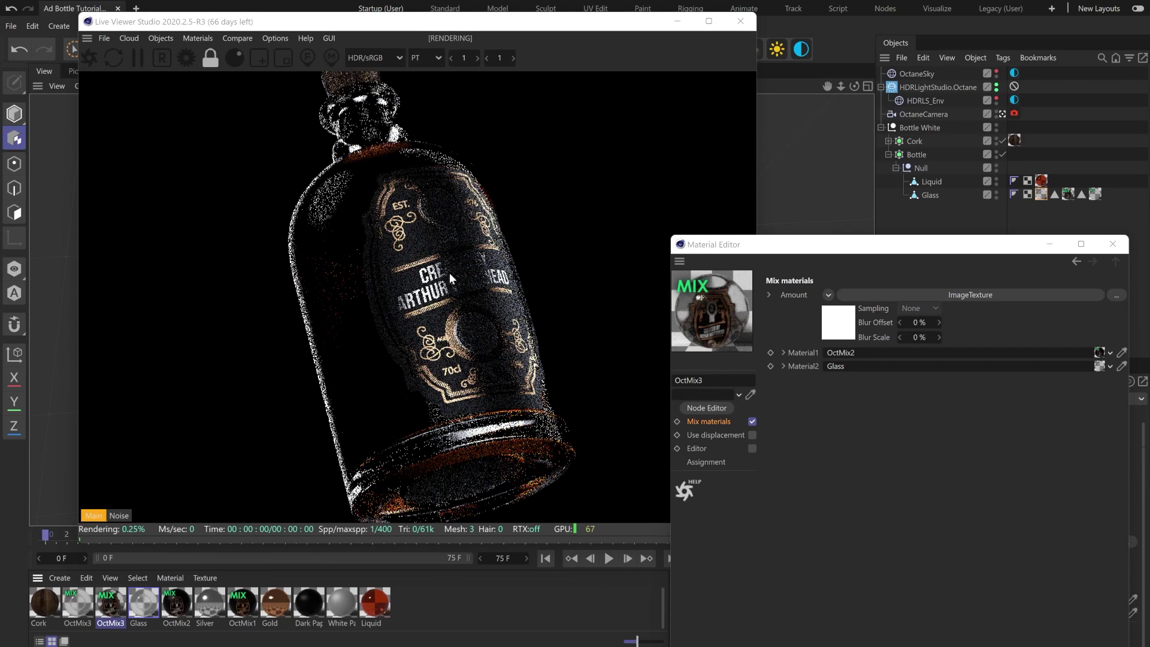
click(851, 334)
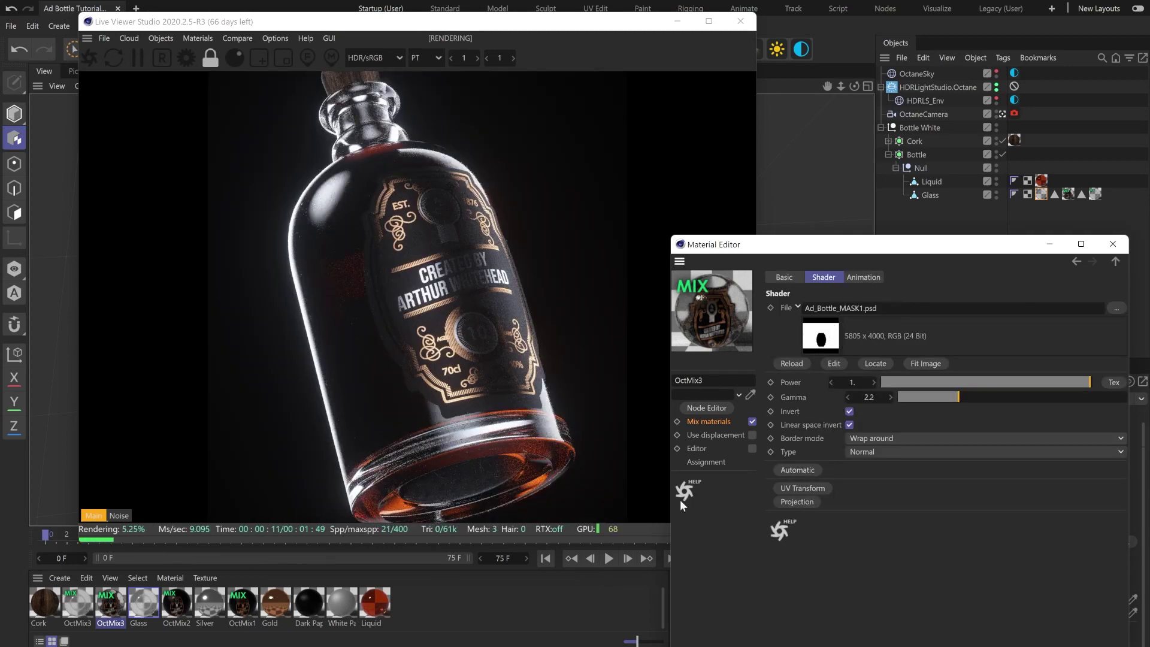
Locate the OctMix3 mask file and open Ad_Bottle_MASK1.psd in Photoshop, fitted to the window.
click(875, 363)
double_click(542, 239)
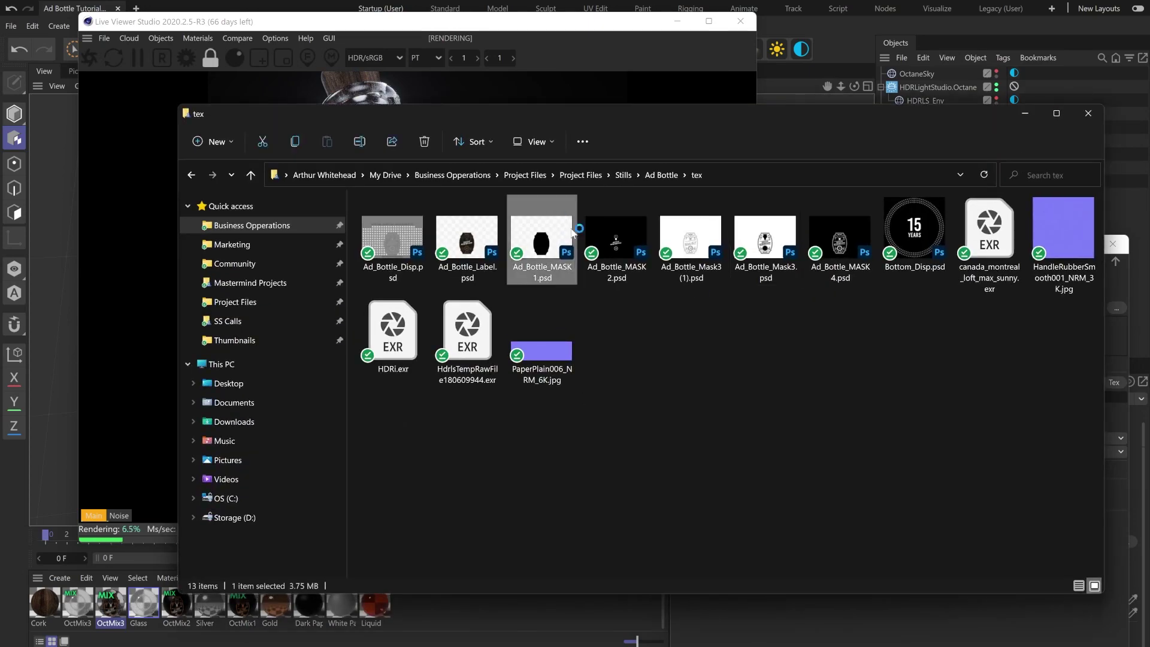
key(ctrl+0)
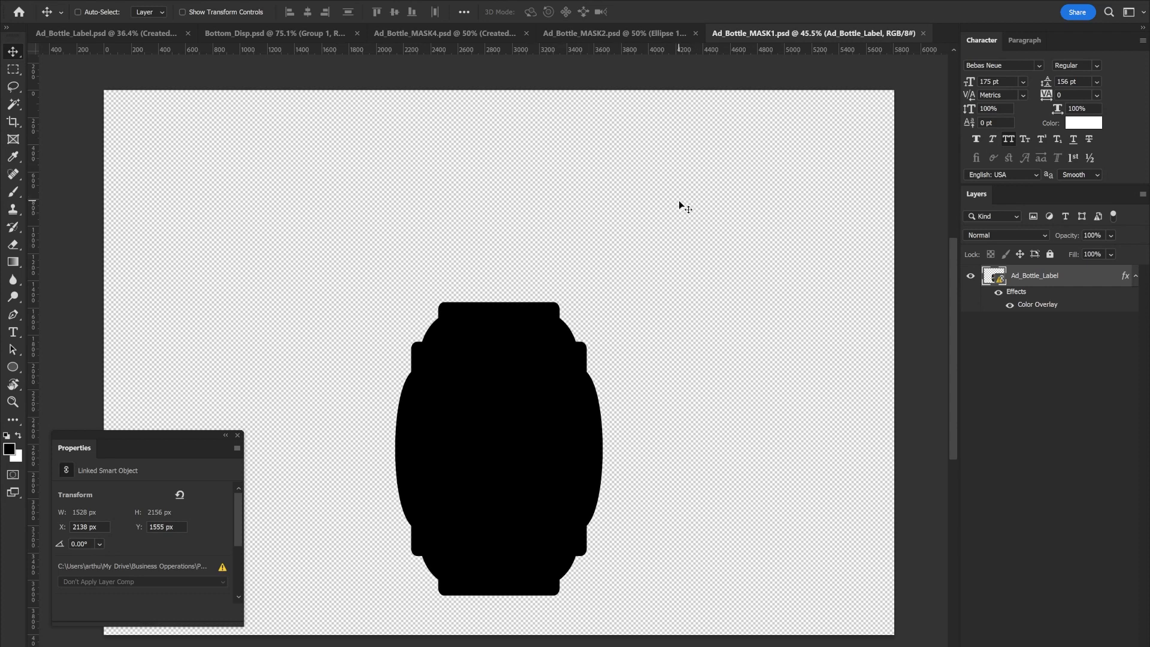
Relink the Ad_Bottle_Label smart object in Ad_Bottle_MASK1.psd to the file Ad_Bottle_Label.psd.
right_click(1029, 277)
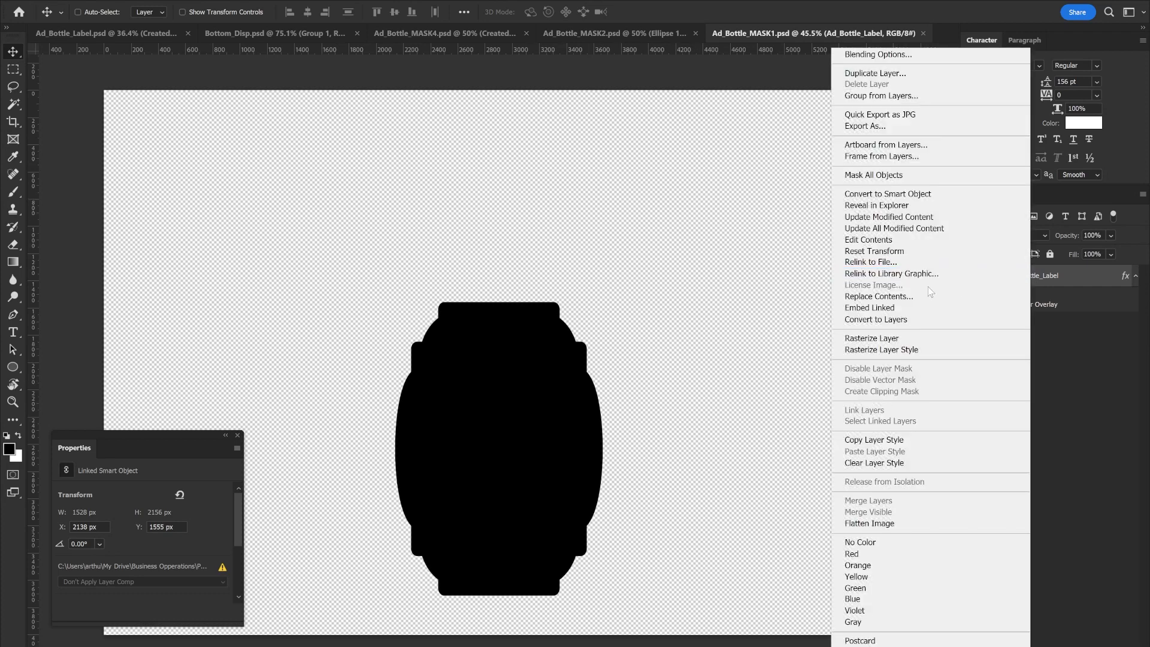
click(874, 263)
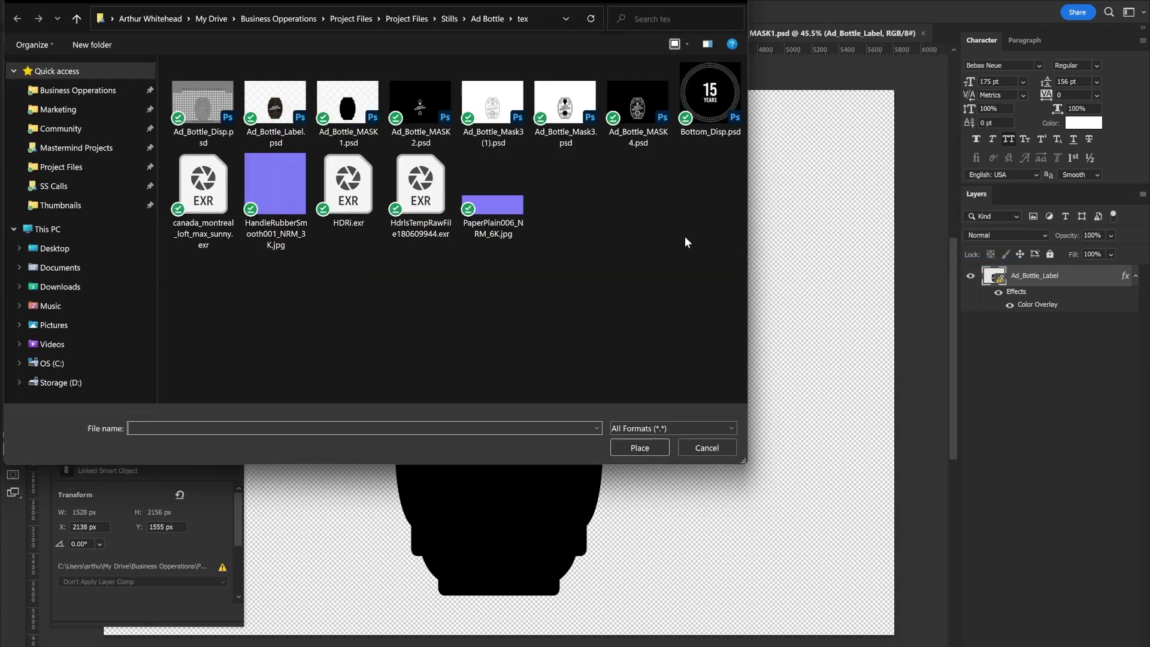
double_click(275, 105)
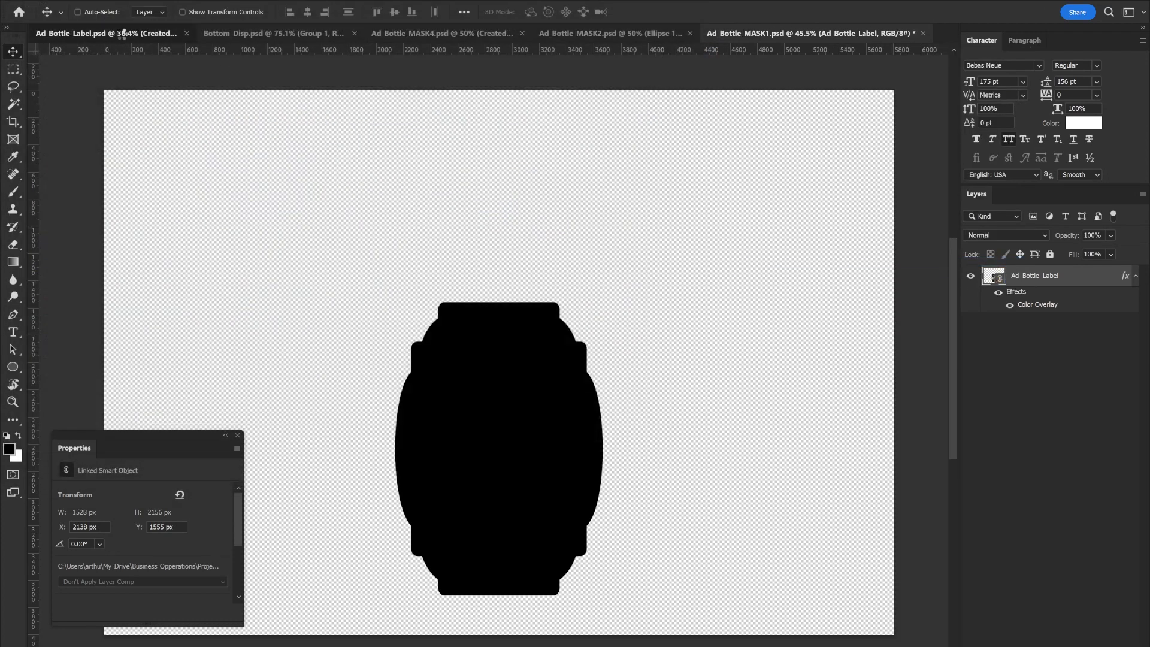
Draw a black ellipse about 1115 x 679 px over the label's upper edge in Ad_Bottle_Label.psd, save, and check Ad_Bottle_MASK1.psd.
click(122, 33)
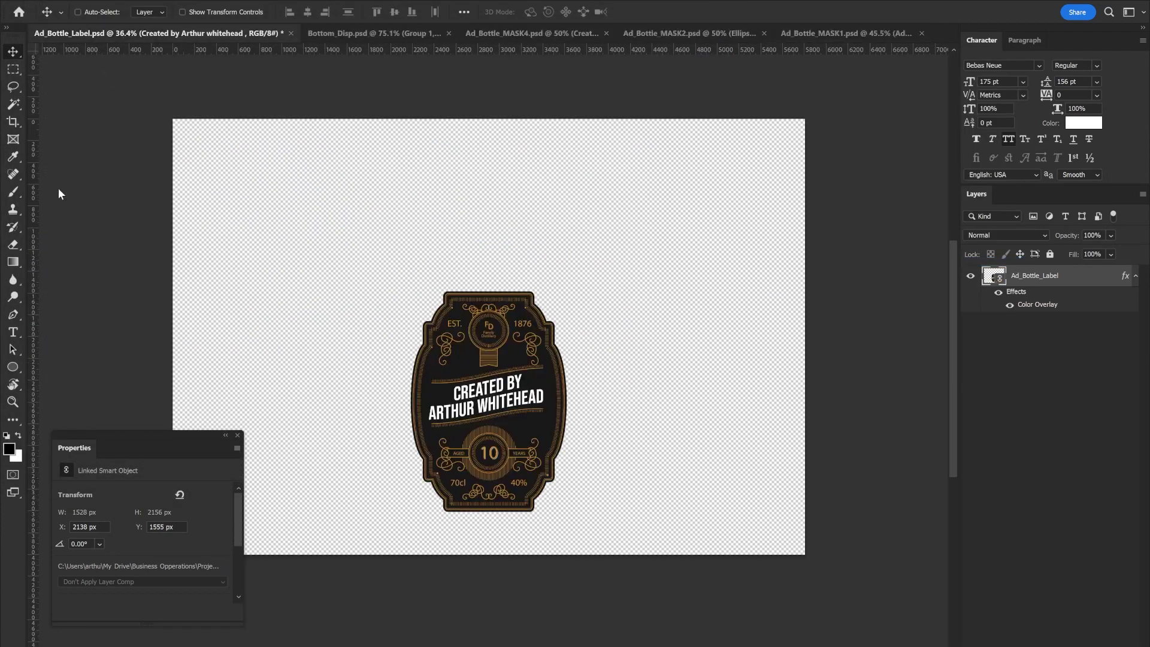
click(13, 367)
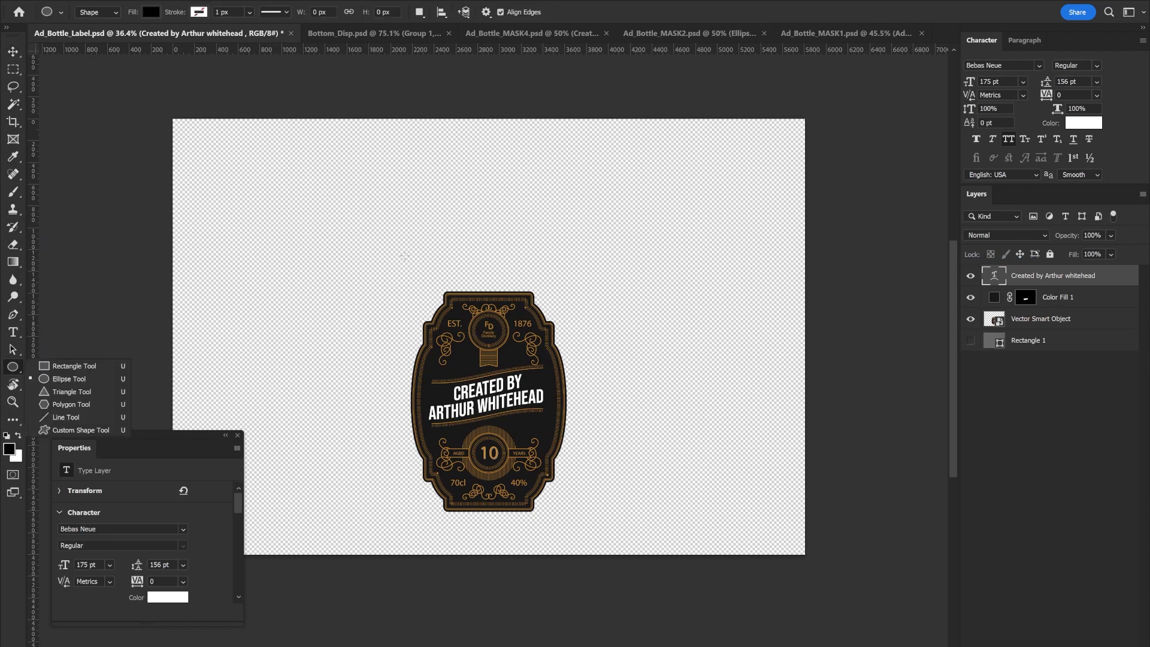
click(1042, 279)
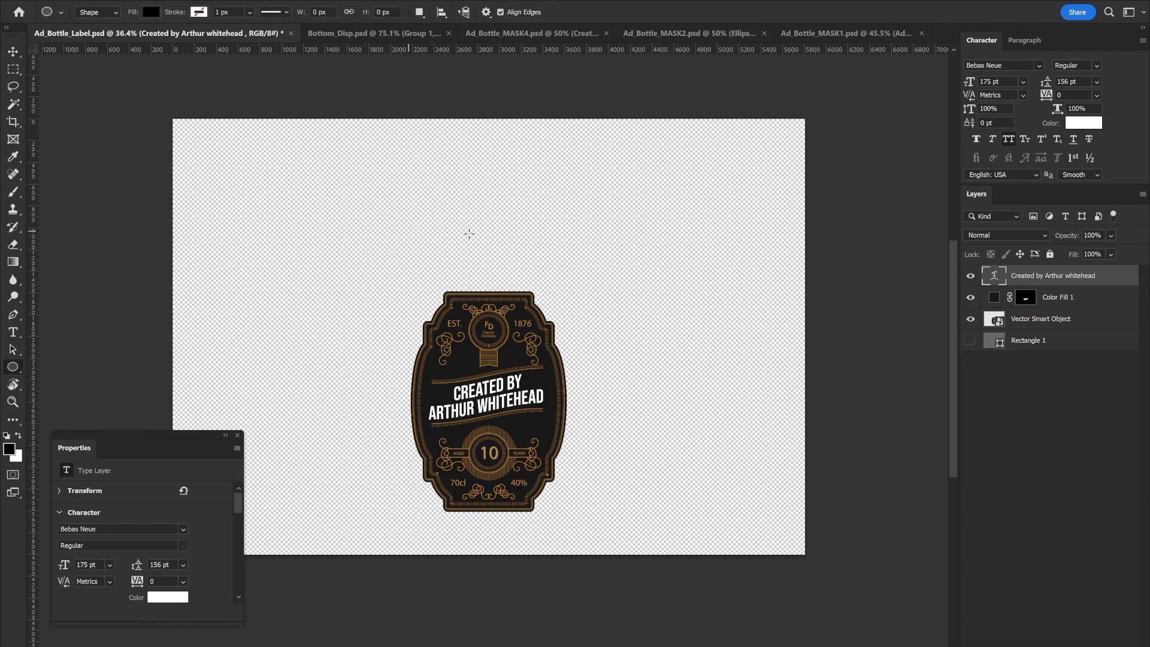
drag(407, 257, 529, 331)
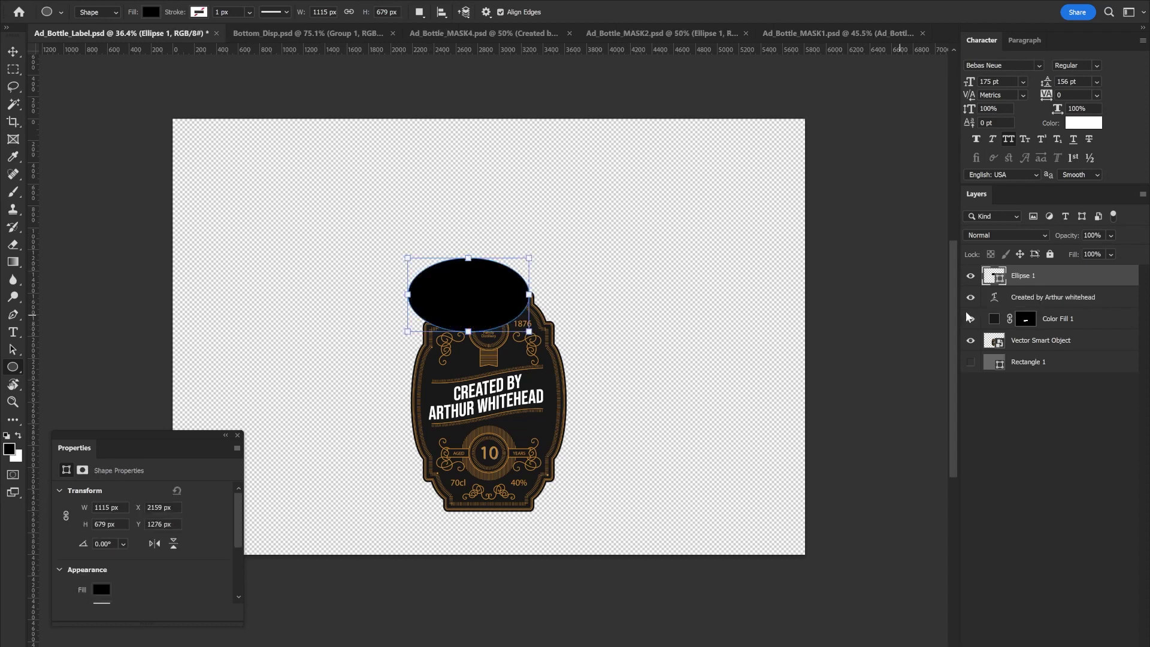
key(ctrl+s)
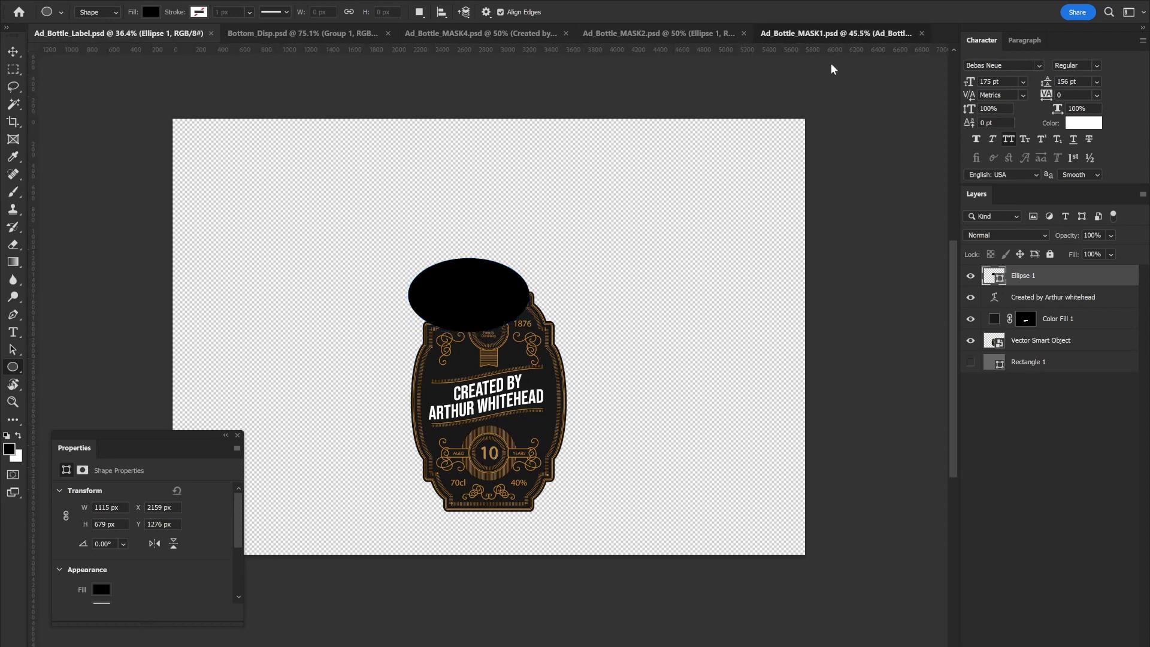
click(841, 32)
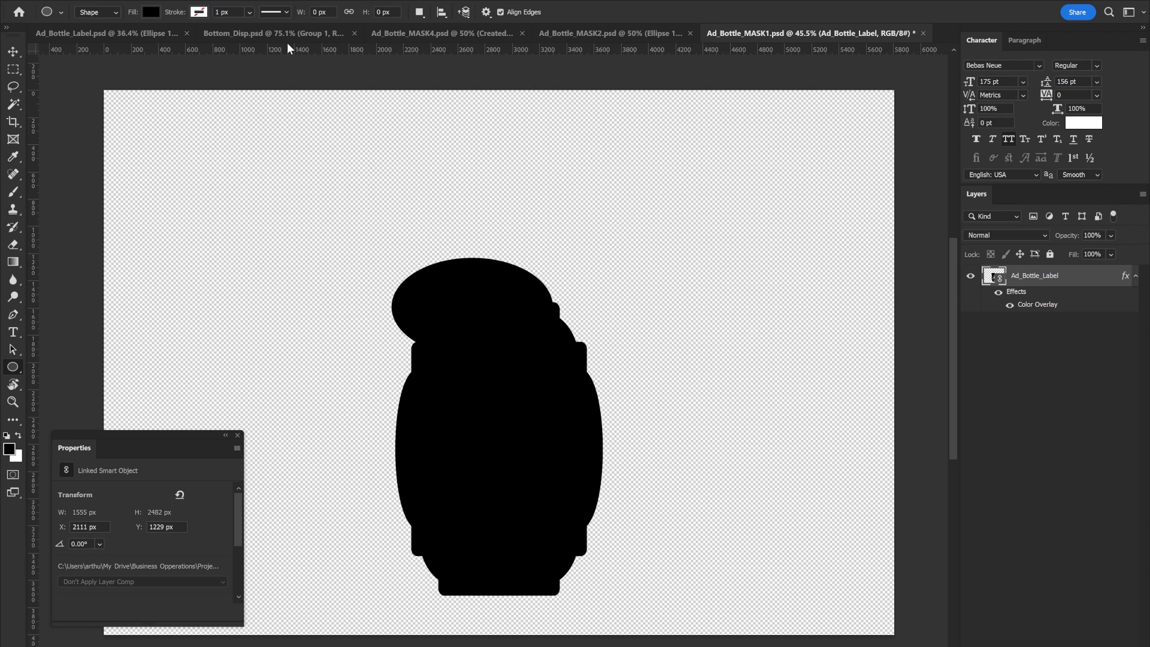
Delete the Ellipse 1 layer from Ad_Bottle_Label.psd and save the document.
click(172, 37)
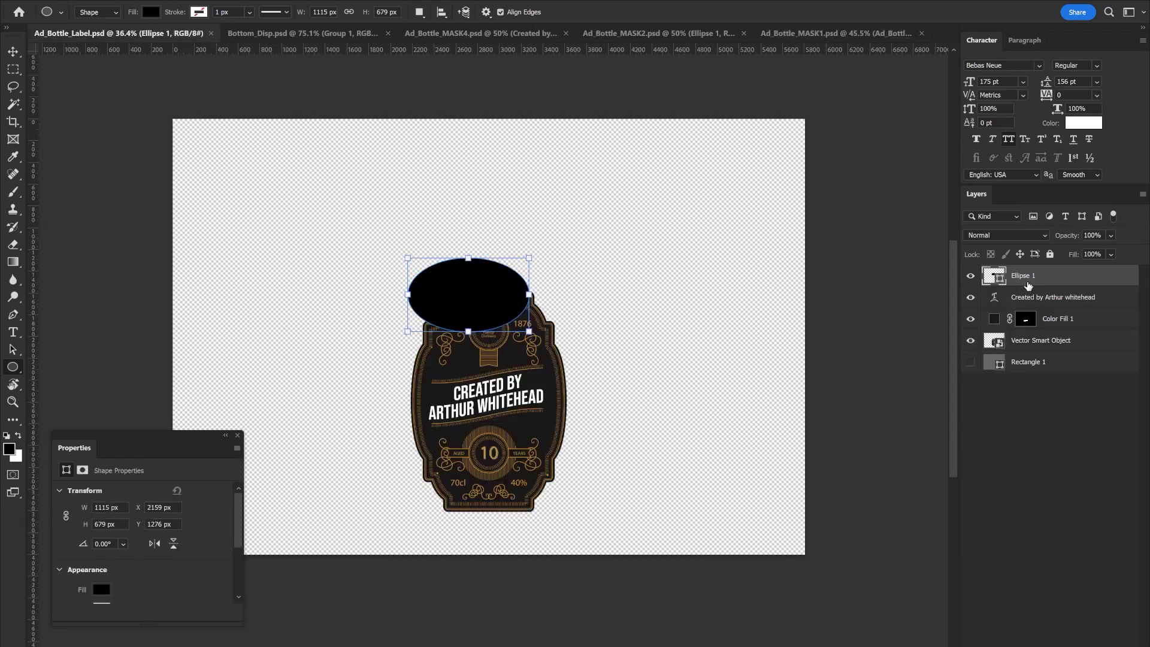
key(Delete)
key(ctrl+s)
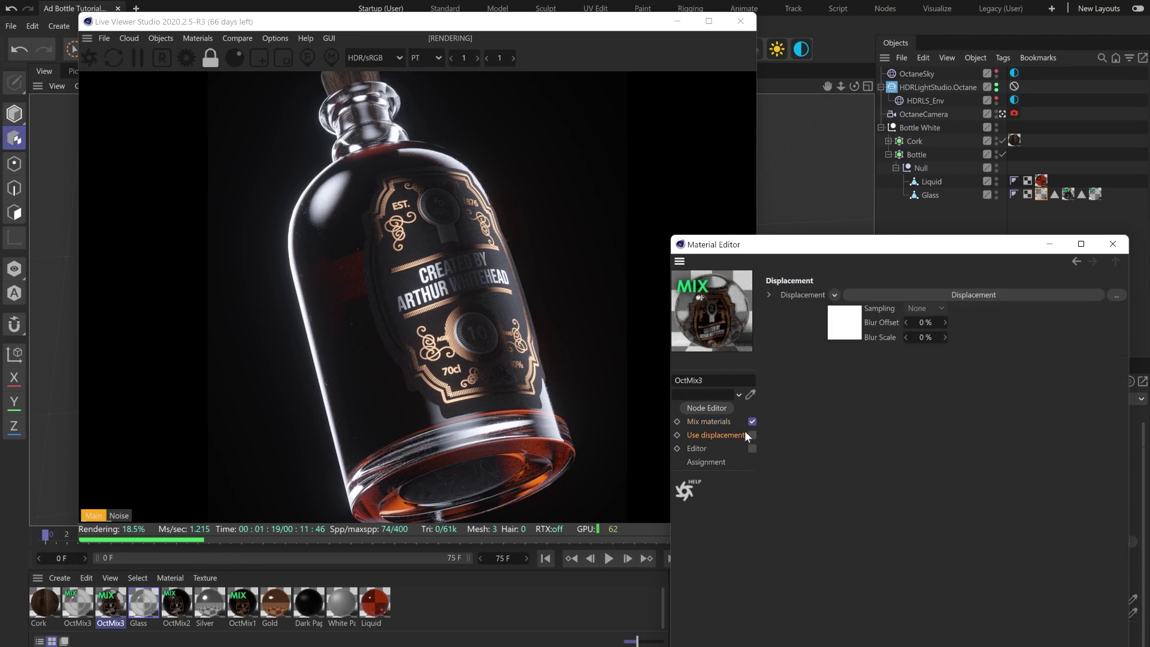
Return to OctMix3's mix settings in Cinema 4D and open the Specular settings of the Silver material.
click(719, 422)
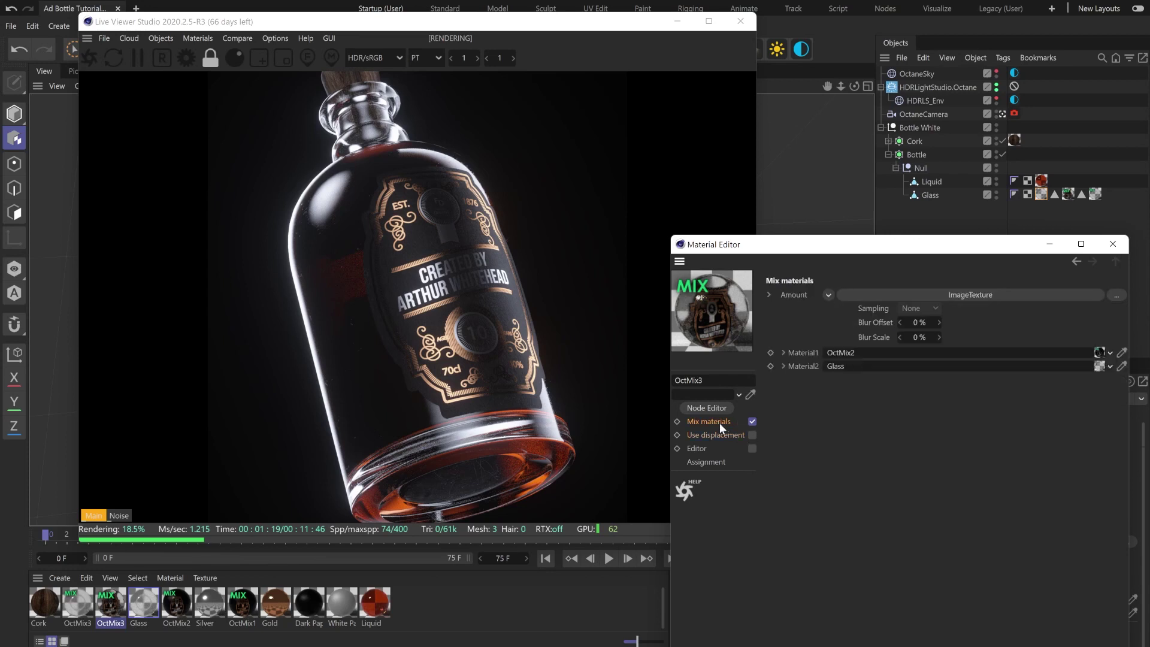
click(307, 604)
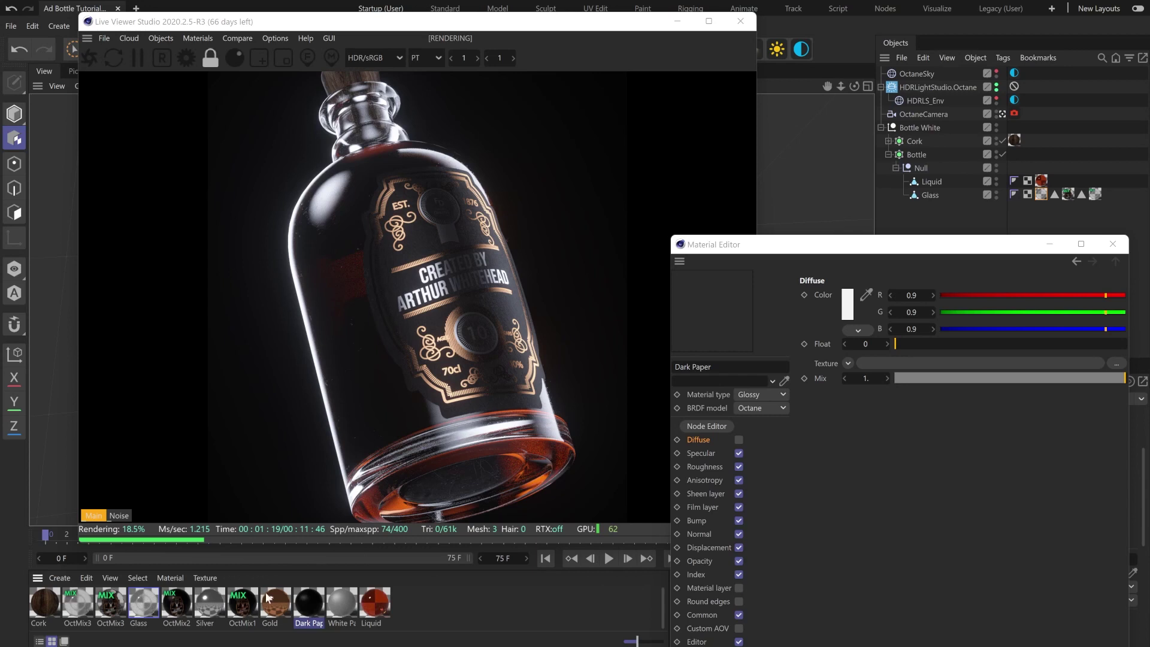
click(208, 614)
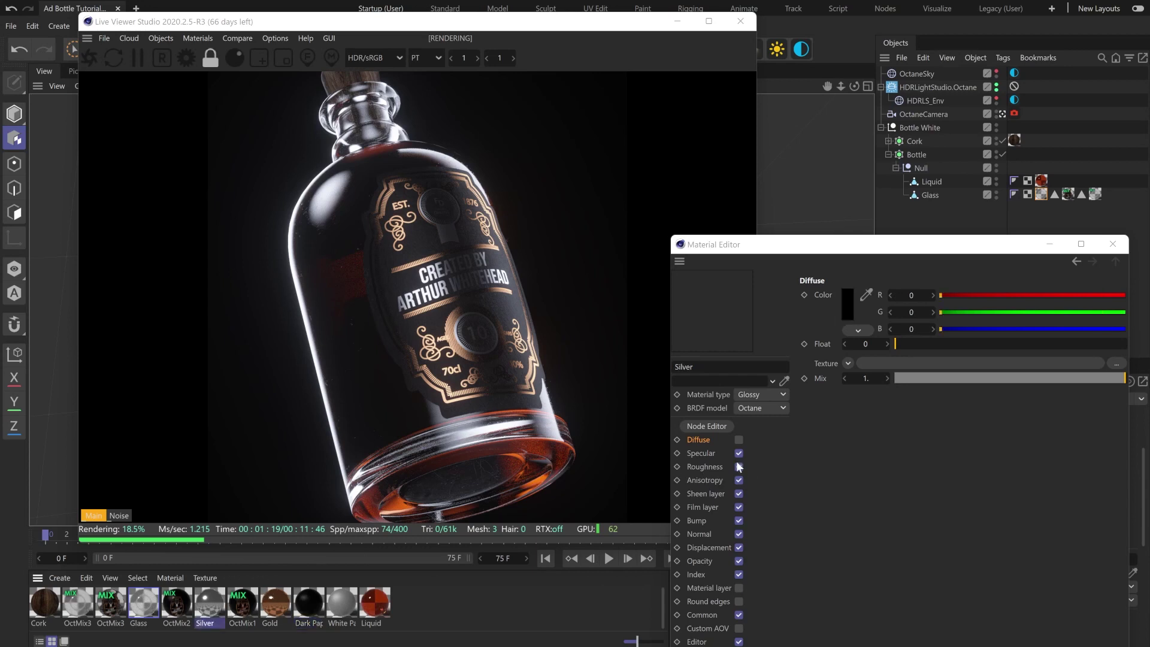
click(716, 448)
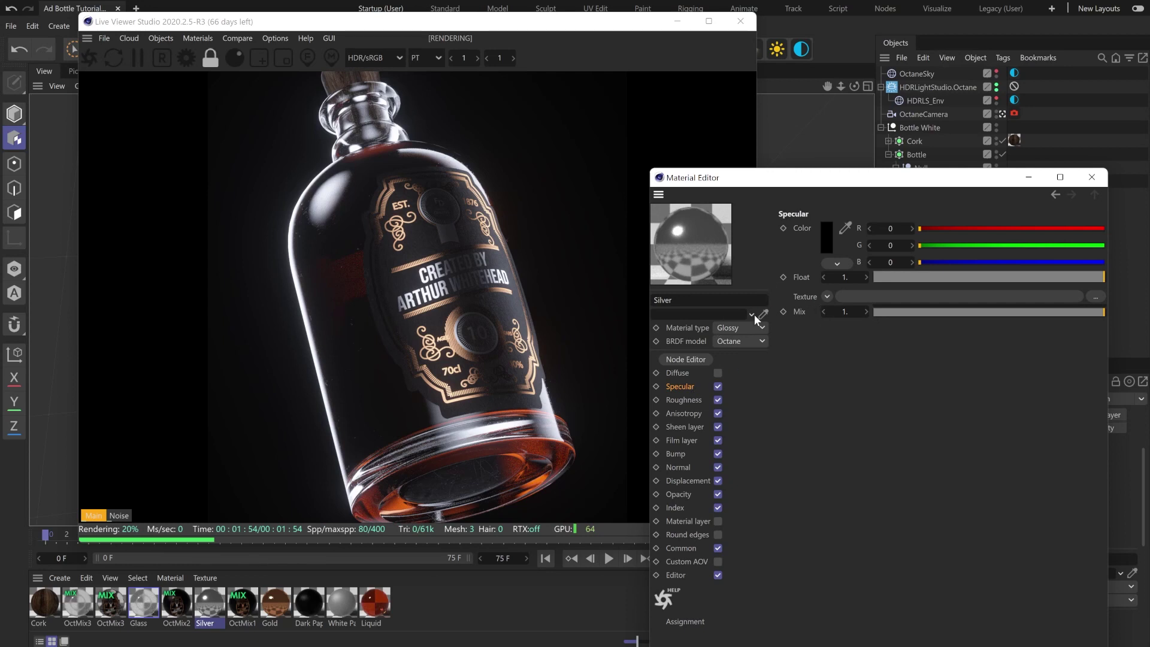
Inspect the Silver material's Bump, Normal and Index settings, including the PaperPlain006_NRM_6K.jpg normal texture.
click(676, 453)
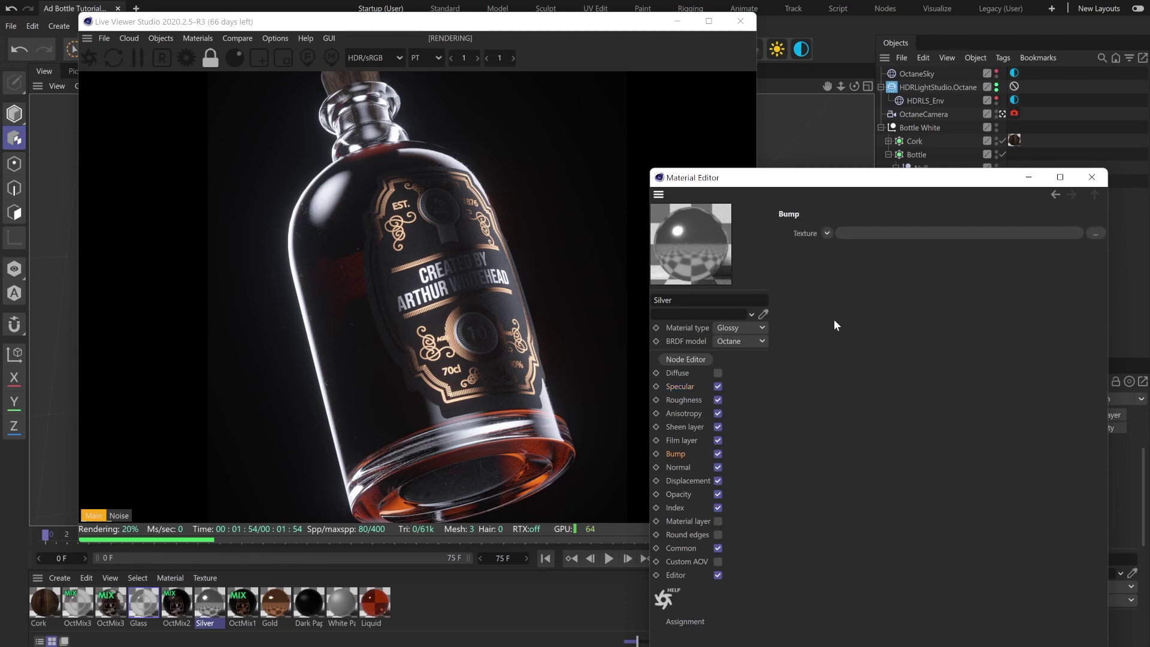
click(678, 467)
click(935, 242)
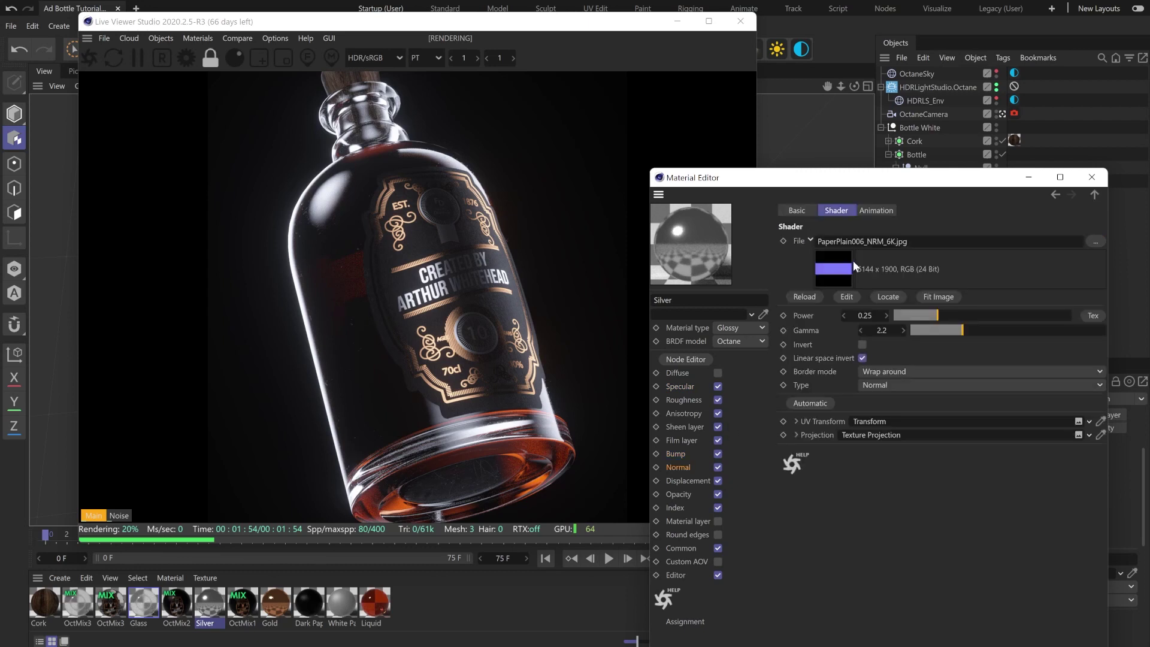
click(935, 242)
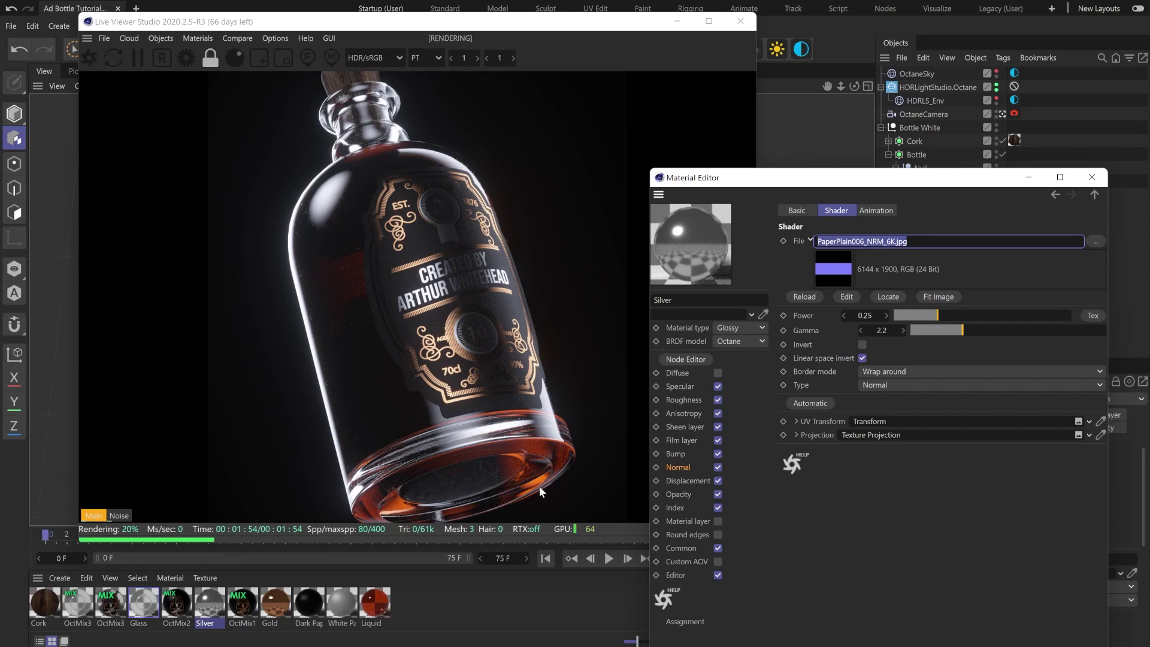
click(675, 508)
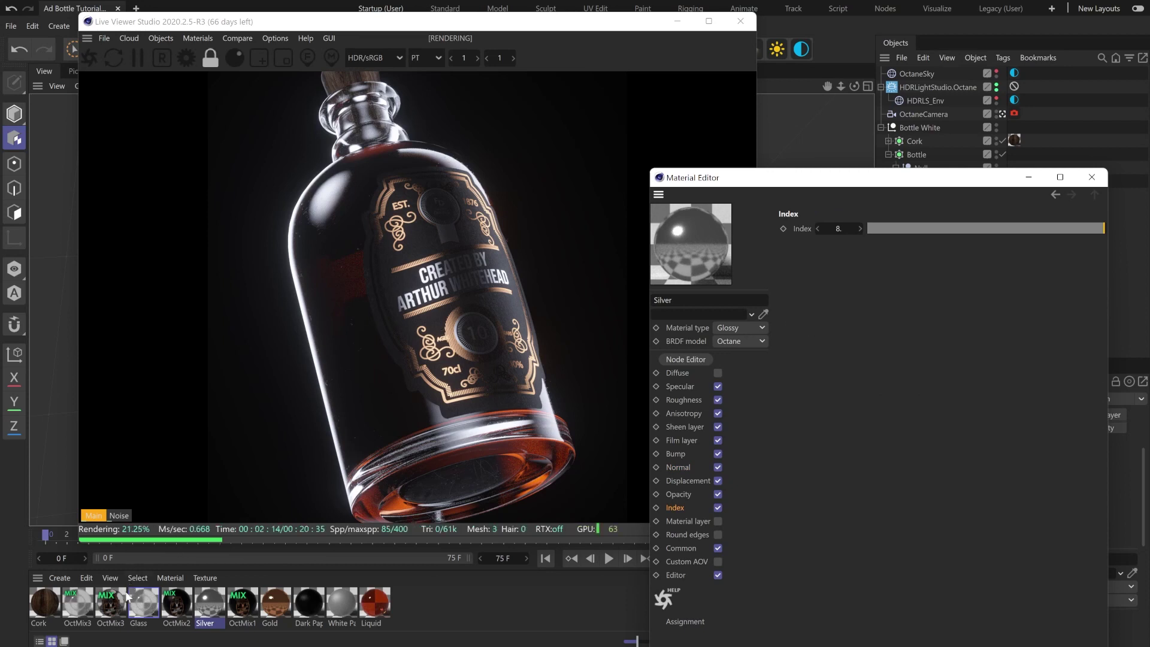
Inspect the Glass material's Roughness, Reflection, Index and Bump settings and the MetalAluminum001 image texture in its Normal channel.
click(146, 602)
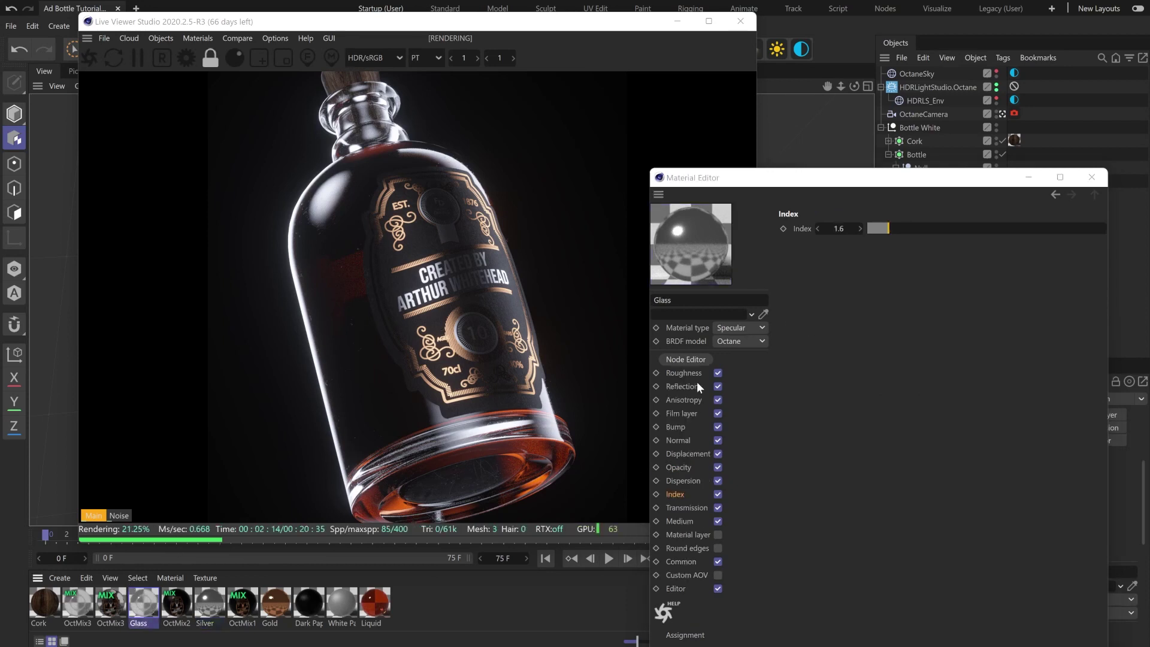
click(683, 373)
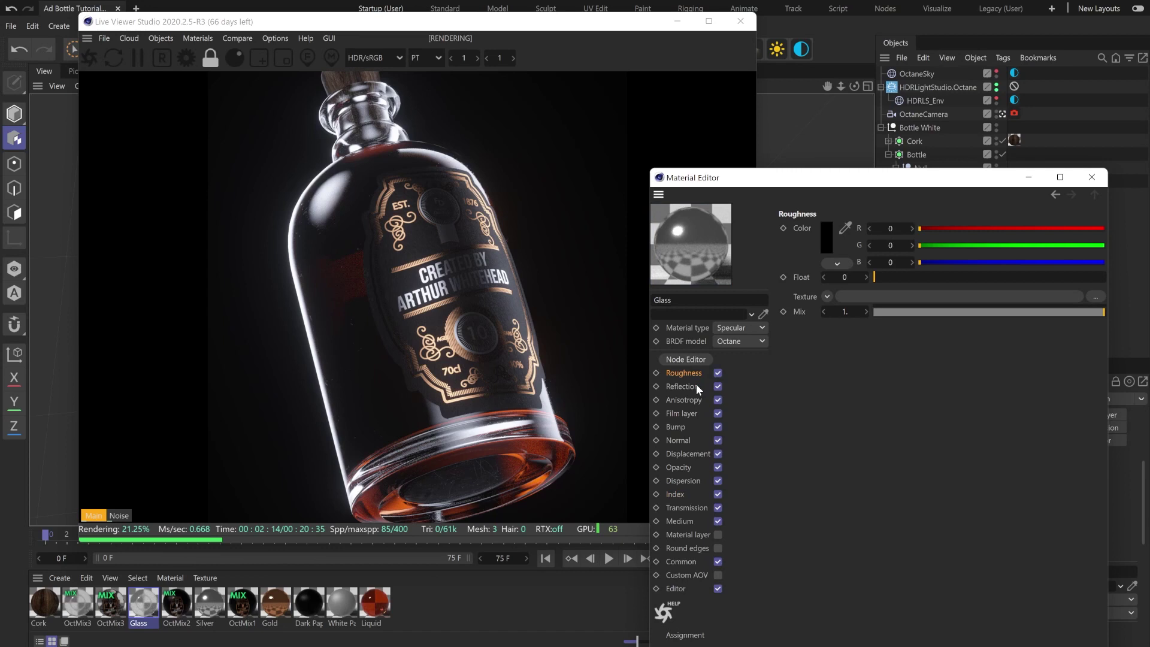
click(696, 387)
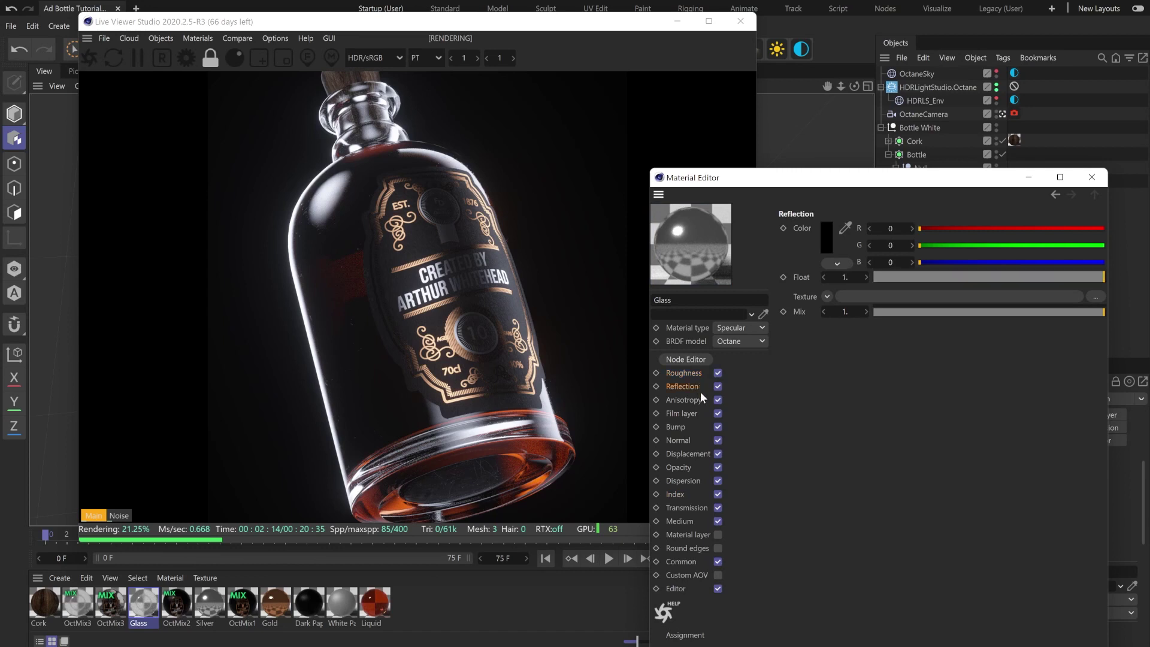
click(676, 495)
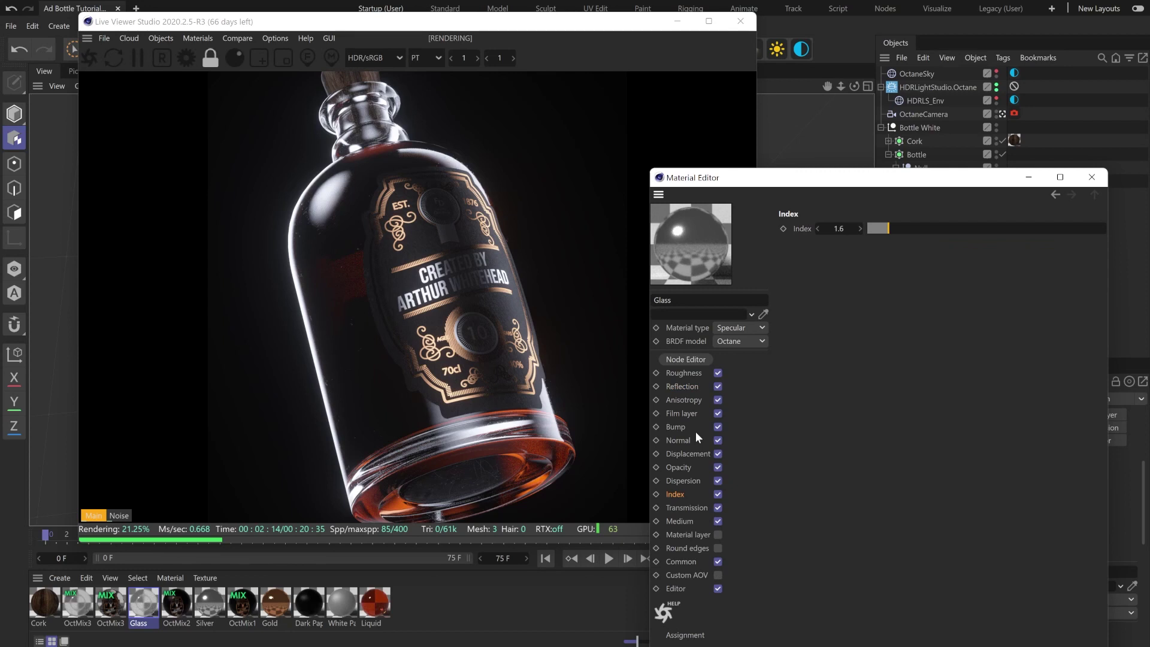
click(676, 426)
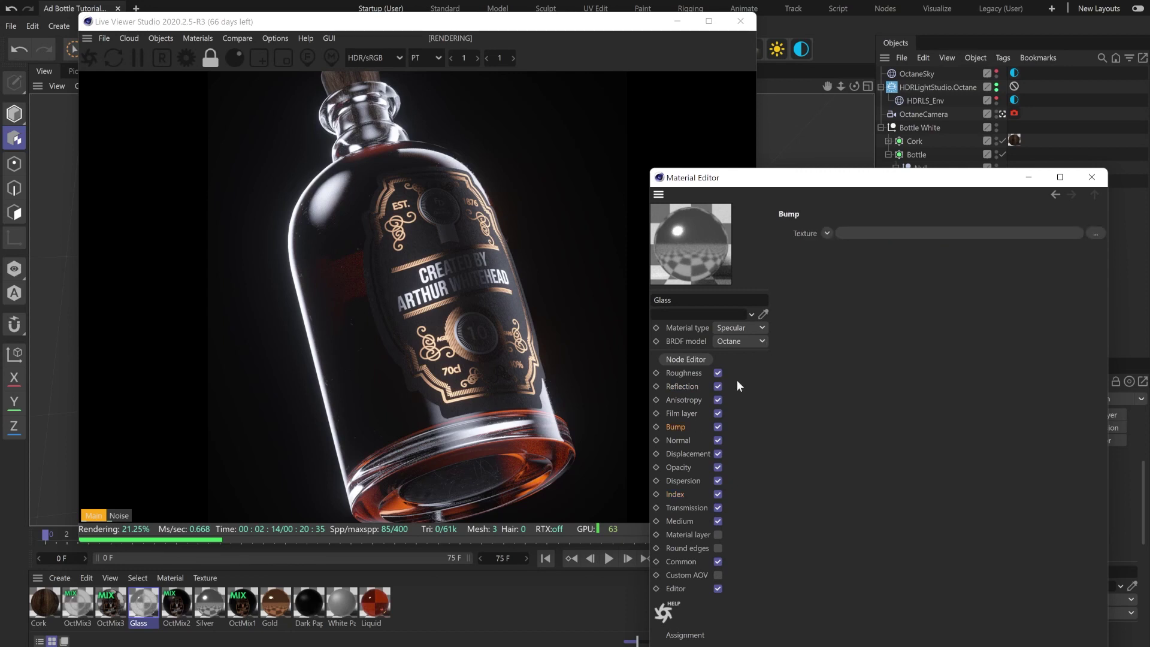
click(678, 440)
click(842, 264)
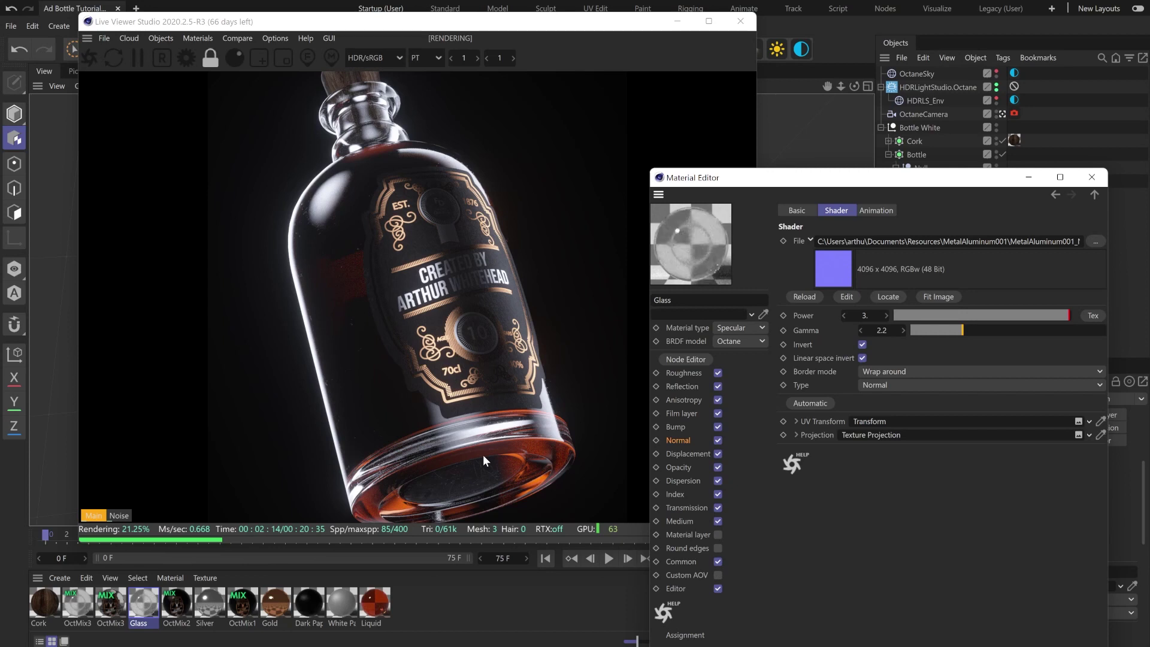
Switch to the finished render Ad Bottle Render 2.jpg and examine the bottle's base and lower label up close.
mouse_move(619, 646)
click(619, 614)
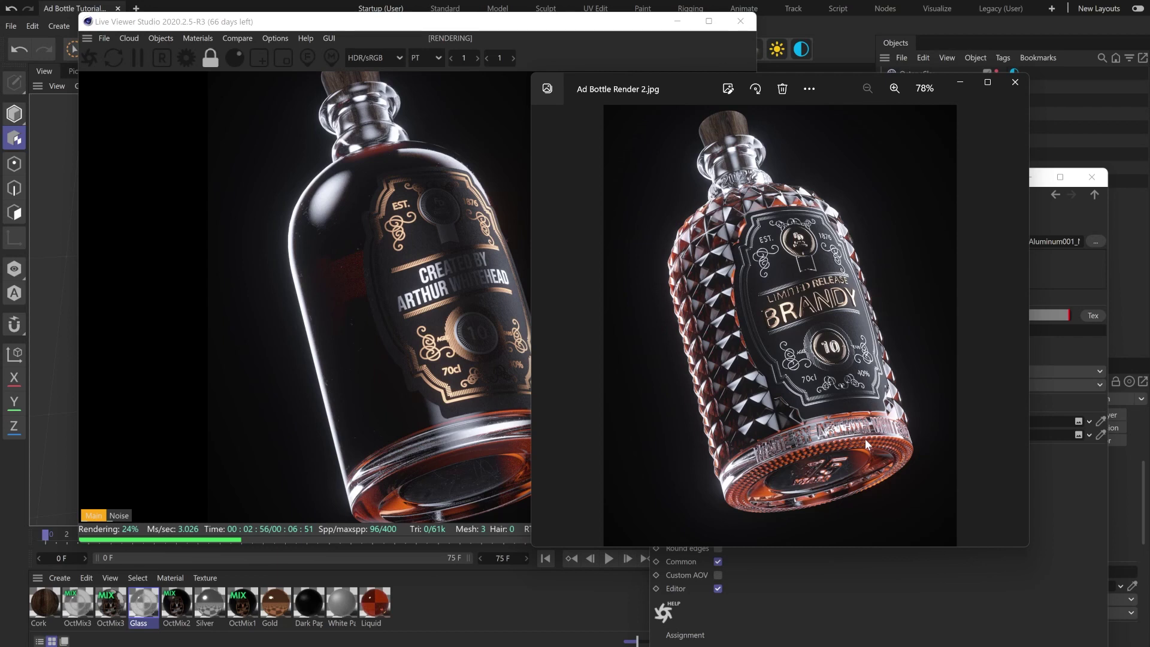
scroll(865, 438, up, 5)
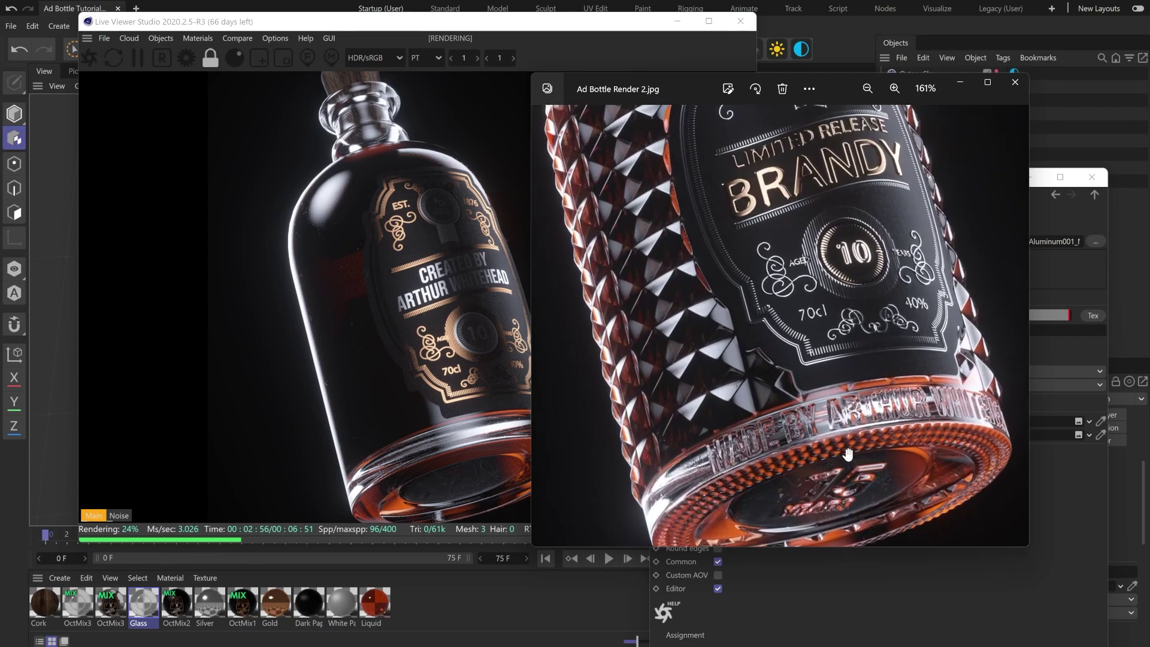
scroll(848, 454, up, 1)
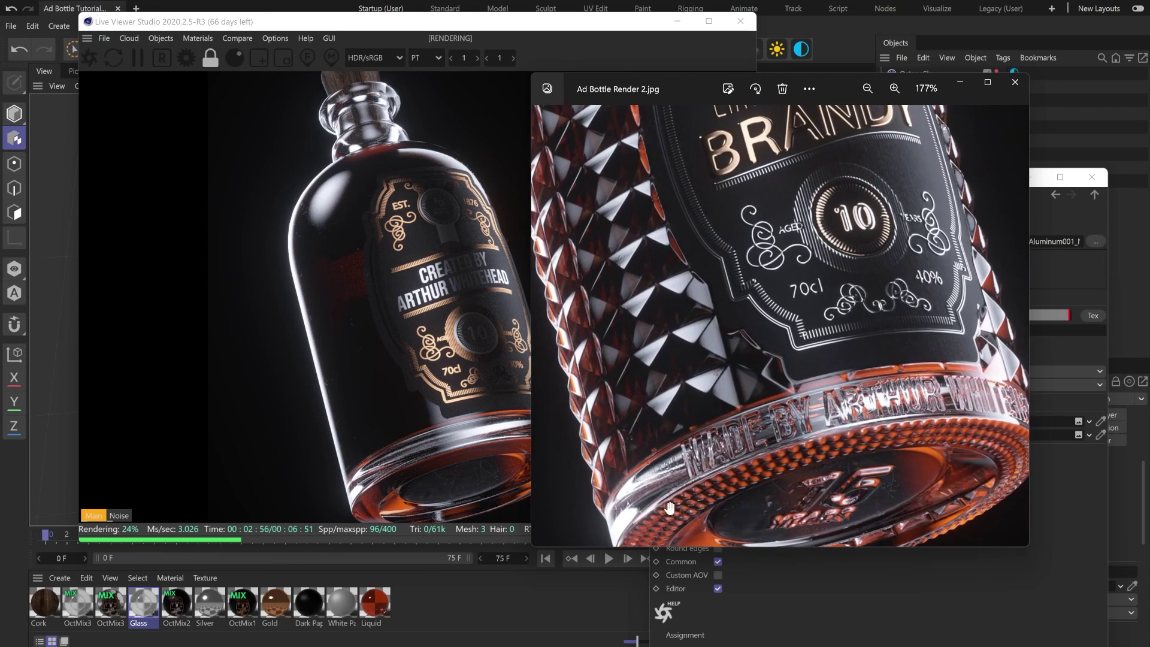
drag(669, 508, 662, 460)
scroll(766, 434, down, 5)
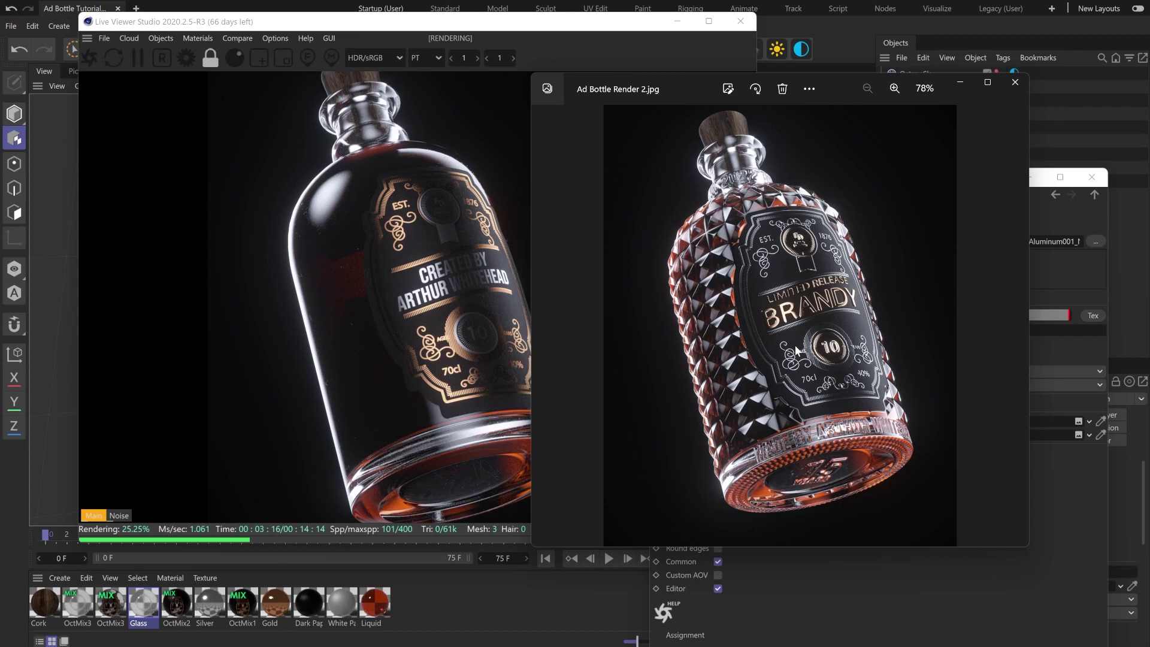
Return to Cinema 4D and reopen the image texture in the Glass material's Normal channel.
click(475, 491)
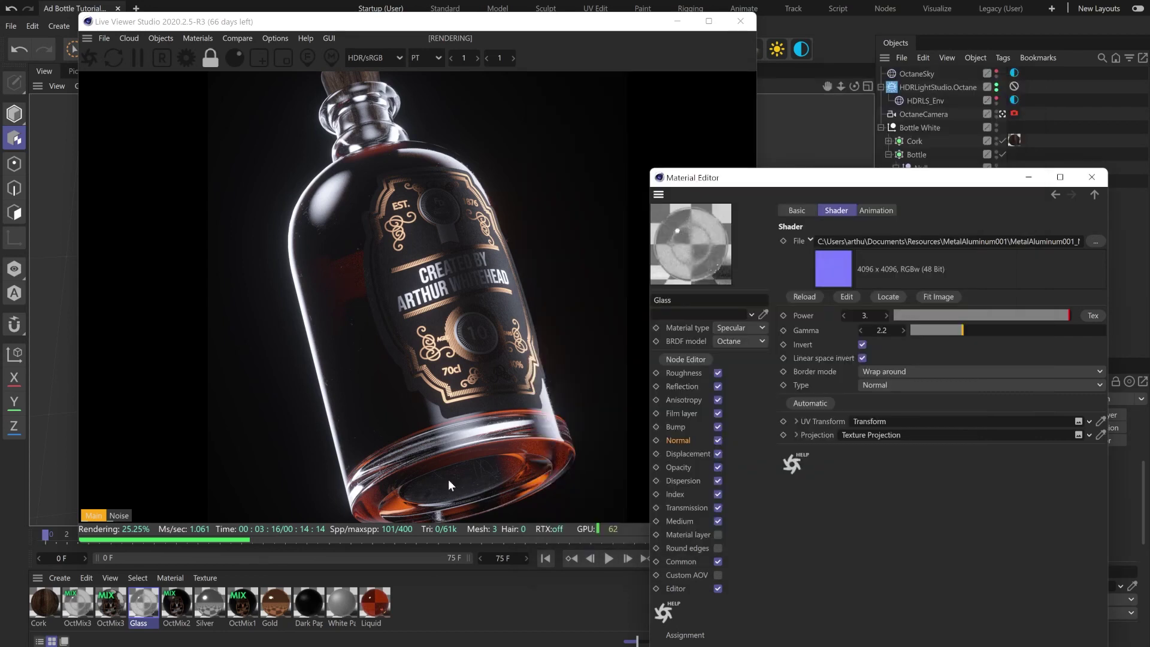
click(680, 440)
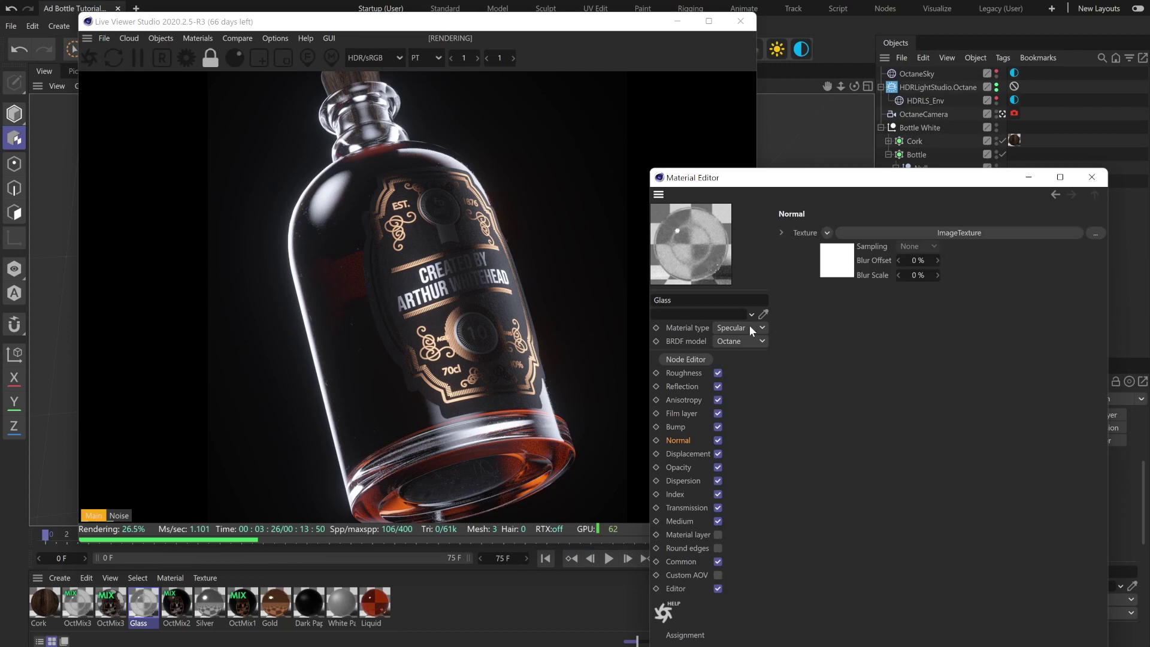
click(822, 274)
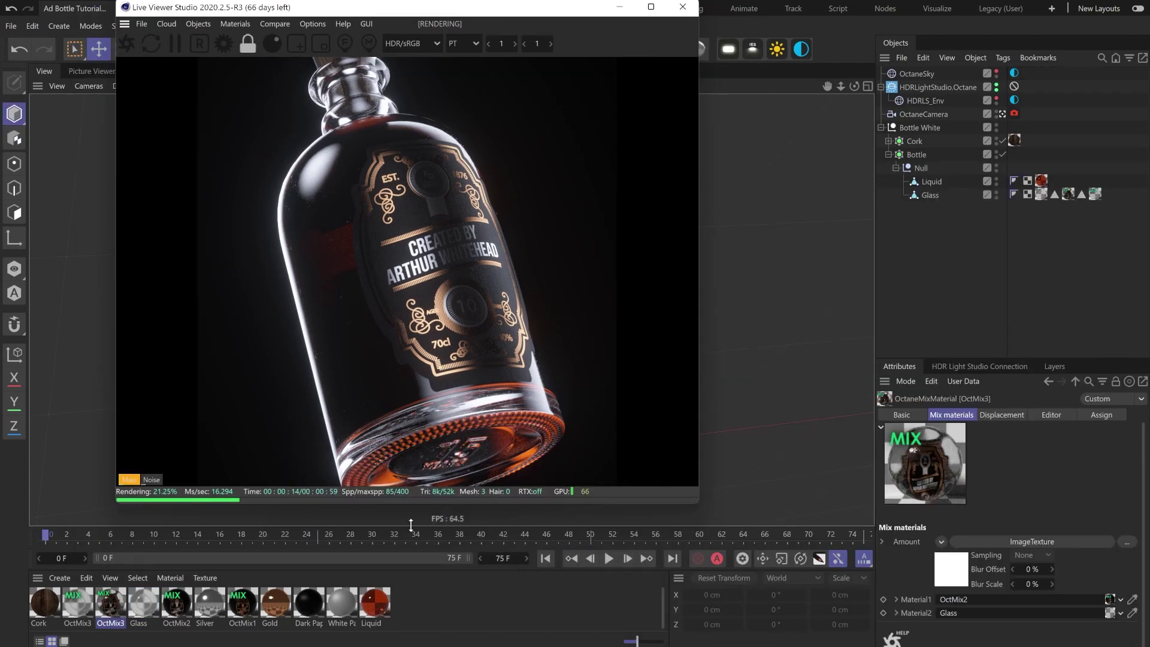
Hide the Liquid object in the renderer, restore its visibility, and resize the Live Viewer window.
click(921, 181)
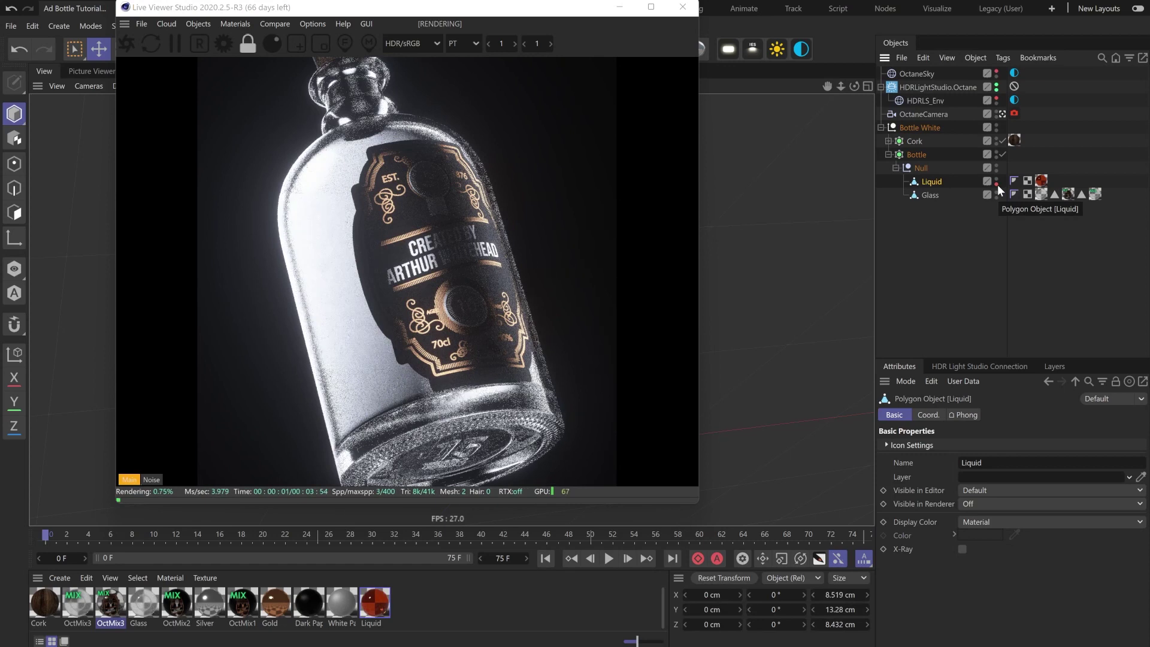
click(996, 184)
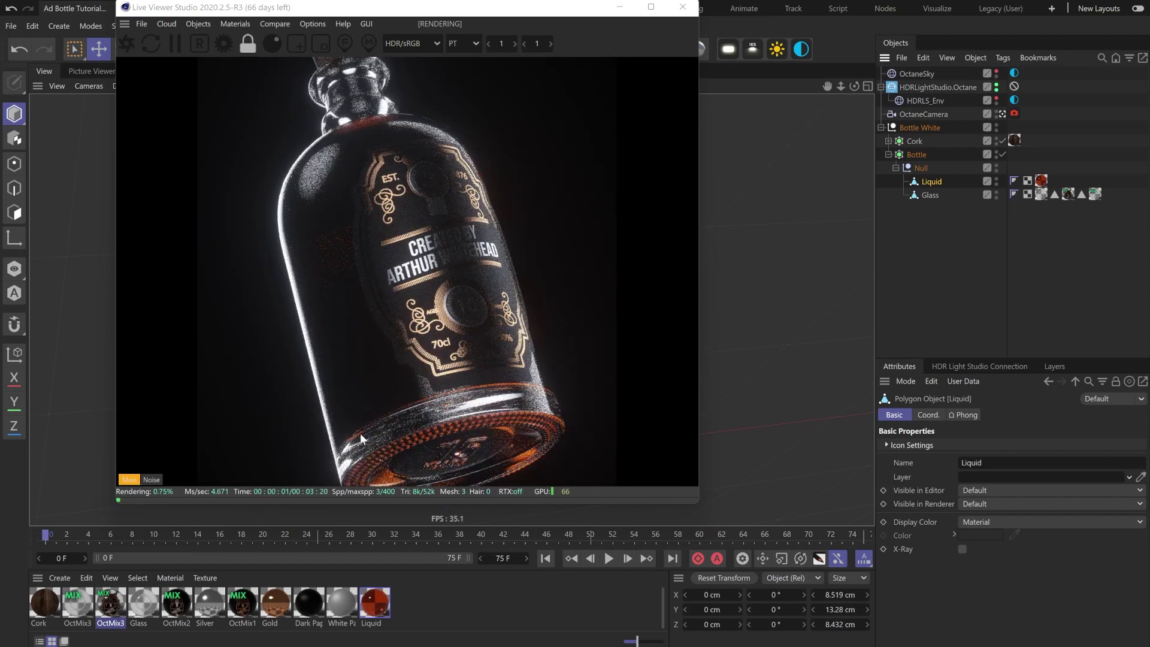
drag(698, 513, 695, 526)
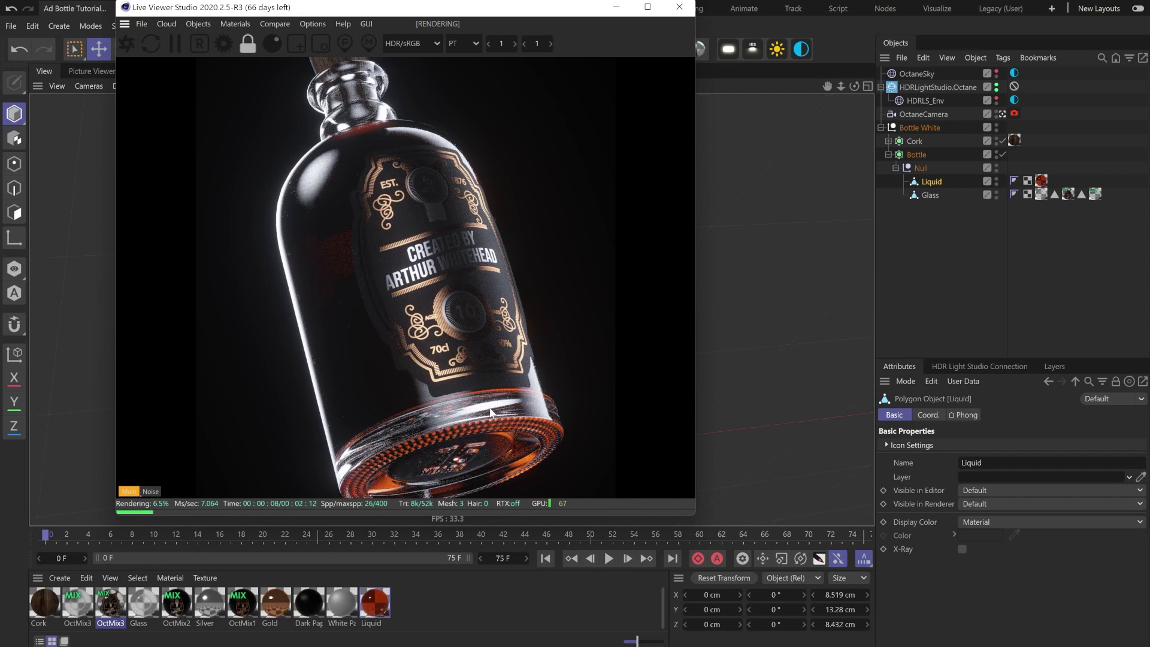
Open the Liquid material beside the render and inspect its Reflection and Transmission settings.
double_click(374, 604)
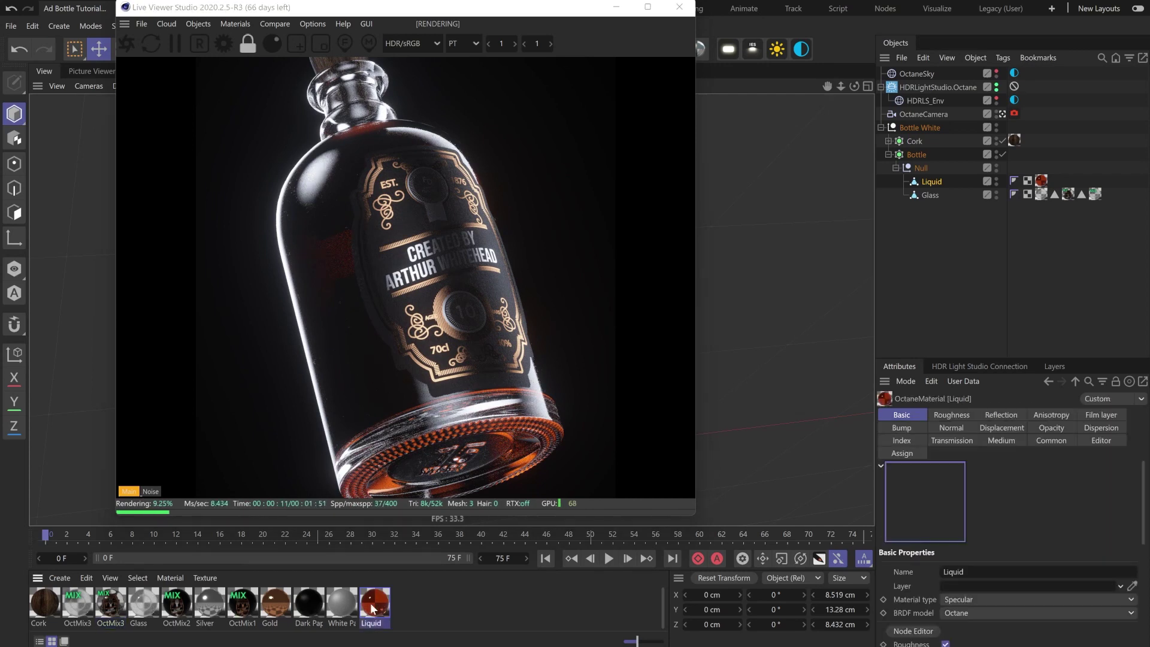
drag(538, 166, 821, 133)
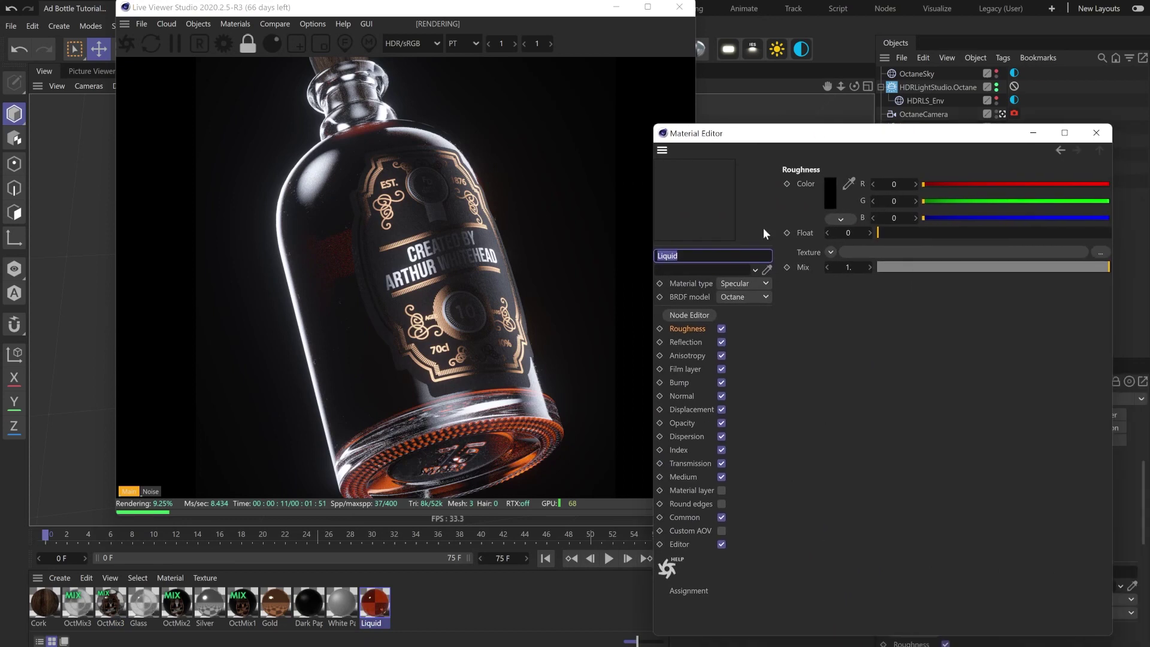
click(686, 342)
click(698, 462)
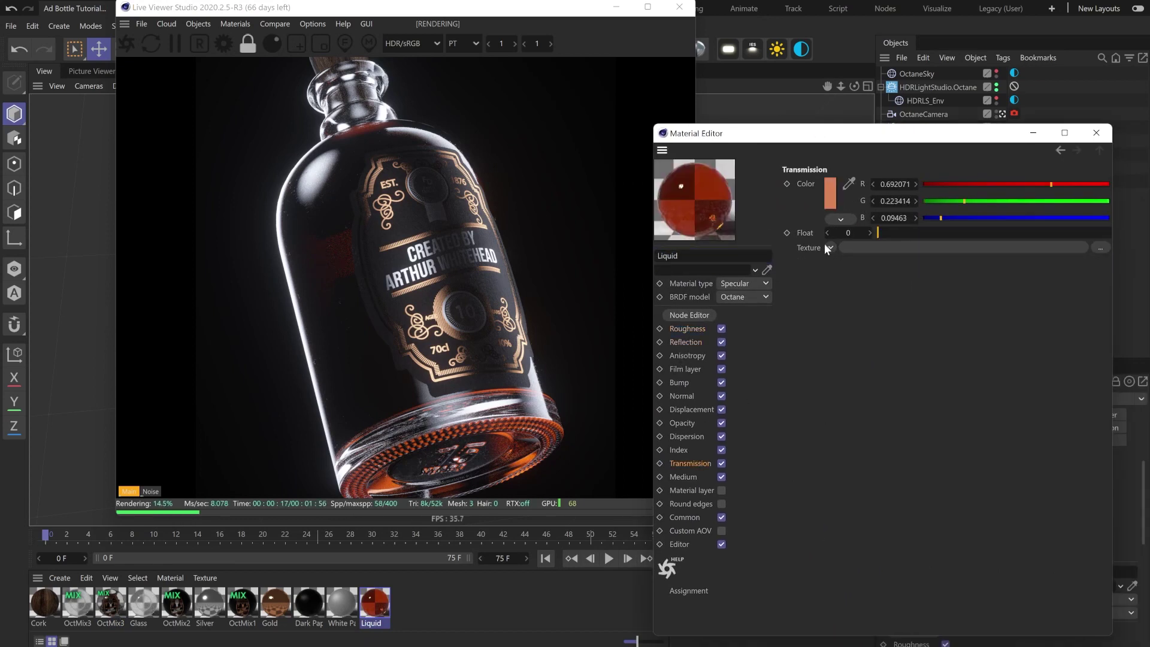
Try a blue transmission hue of 200° on the Liquid material, set it back to 20°, and close the material.
click(831, 192)
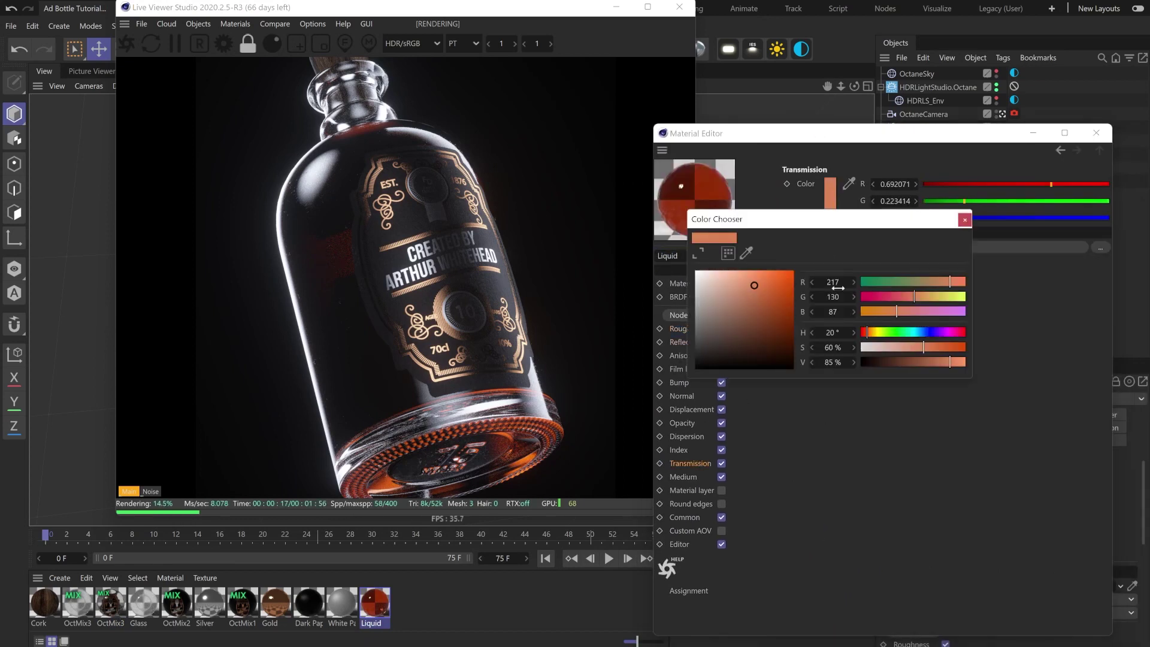
click(920, 333)
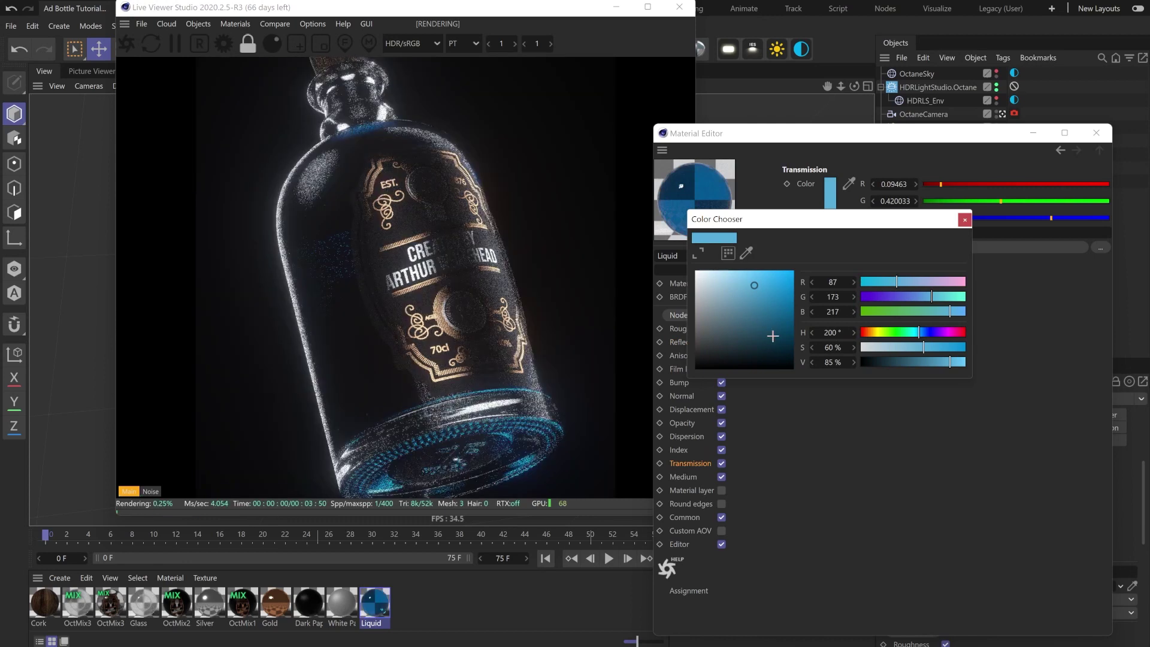
double_click(833, 332)
text(20)
key(Return)
click(967, 218)
click(1085, 137)
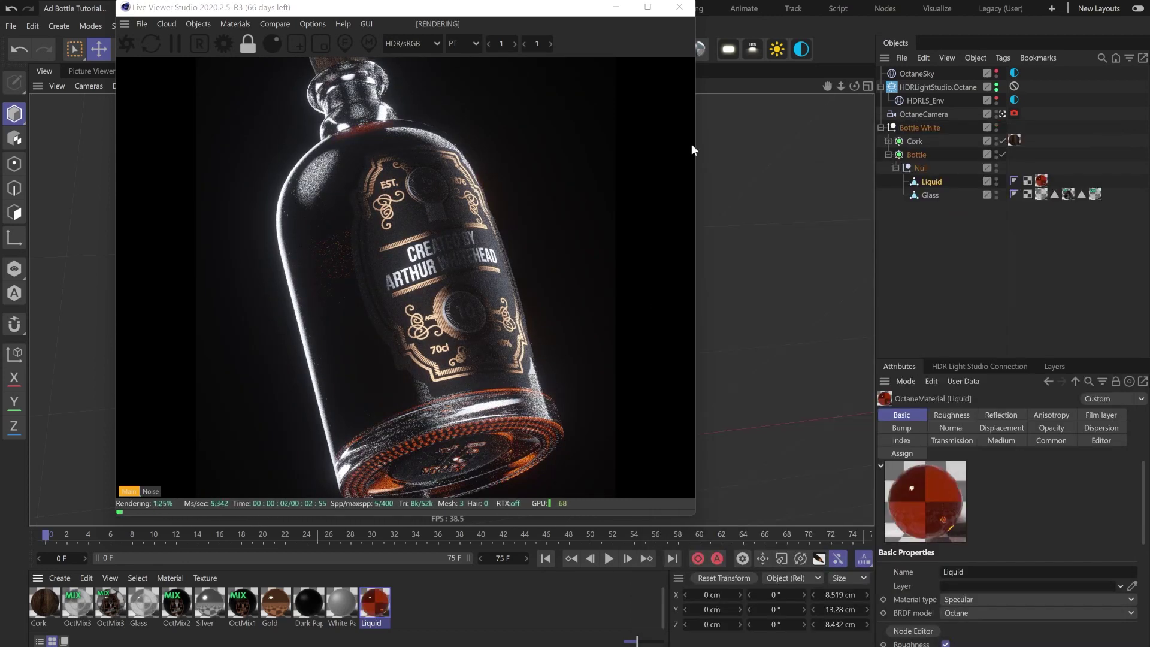
Rearrange the Live Viewer, enable displacement on the OctMix3 material, and open its displacement texture.
drag(696, 515, 657, 533)
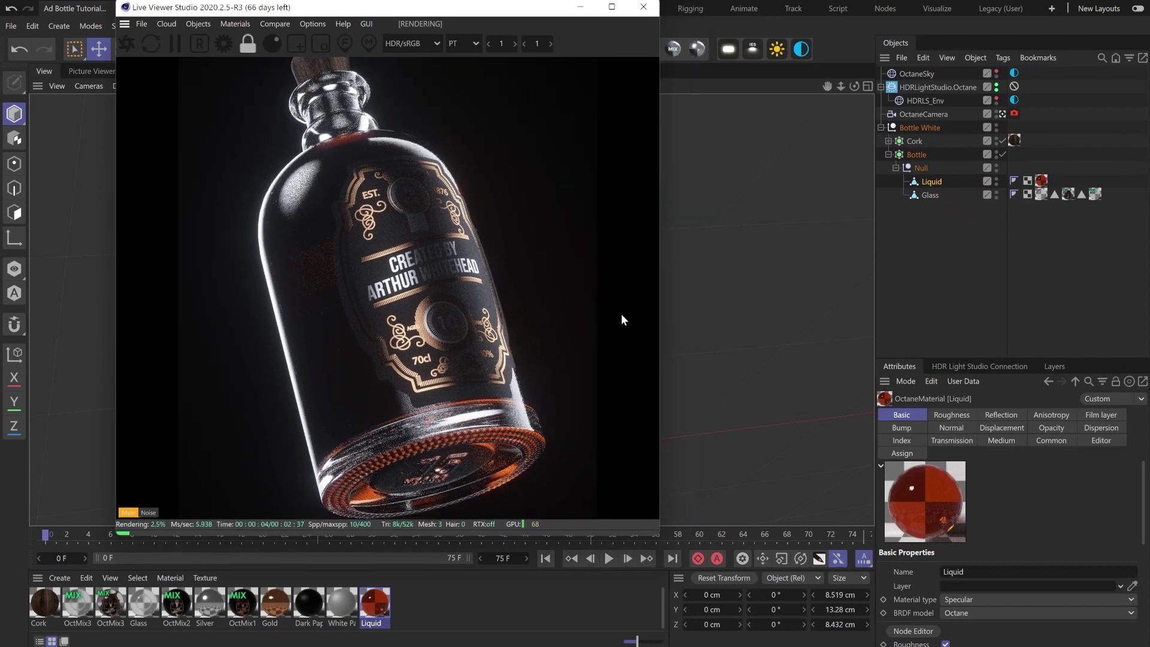
drag(473, 2, 439, 7)
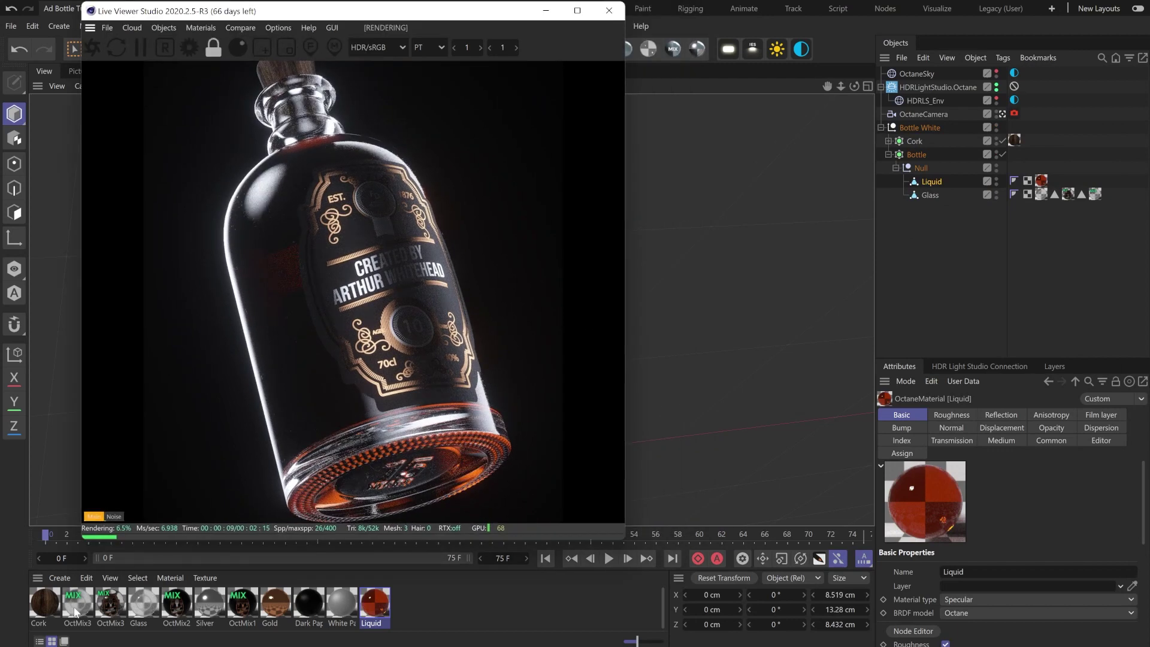
click(109, 601)
double_click(109, 601)
drag(160, 164, 597, 66)
click(623, 265)
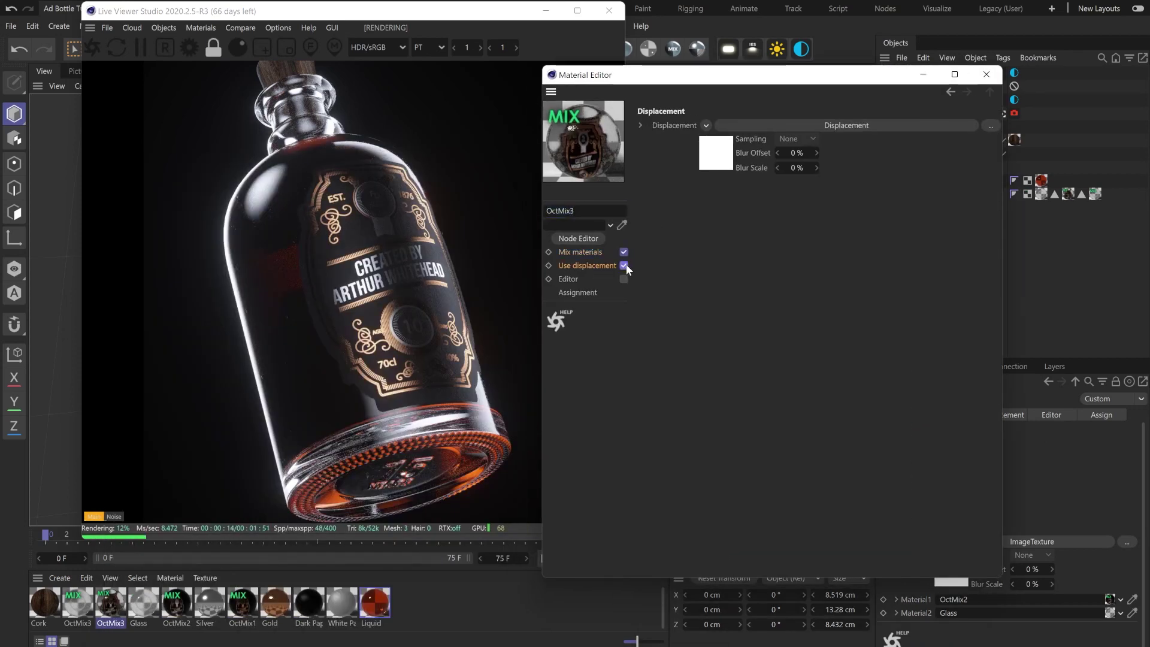
drag(784, 73, 820, 69)
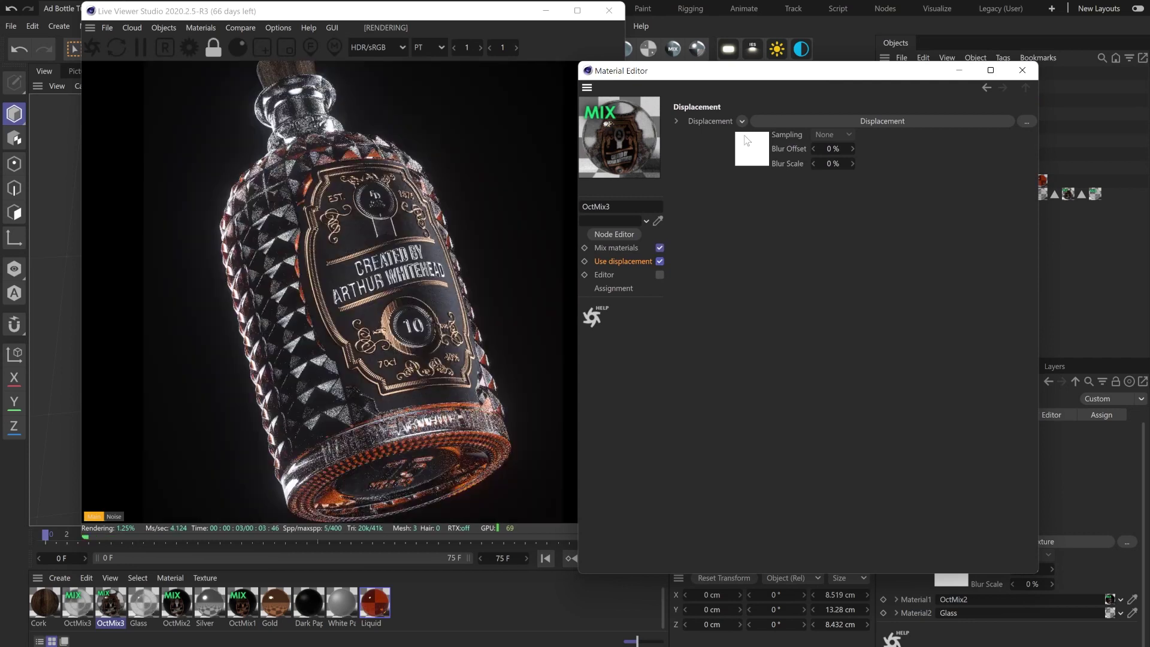
click(748, 149)
click(746, 191)
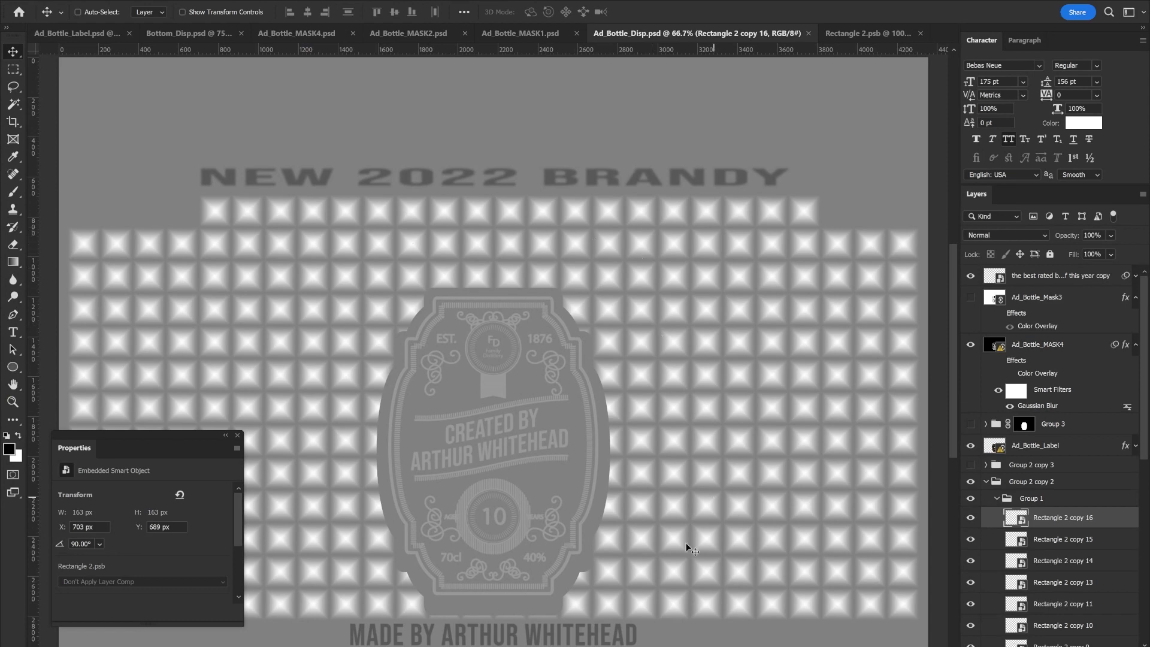
In Photoshop's Ad_Bottle_Disp.psd, open the Rectangle 2 copy 16 smart object and toggle its Gradient Overlay off and on.
double_click(1018, 518)
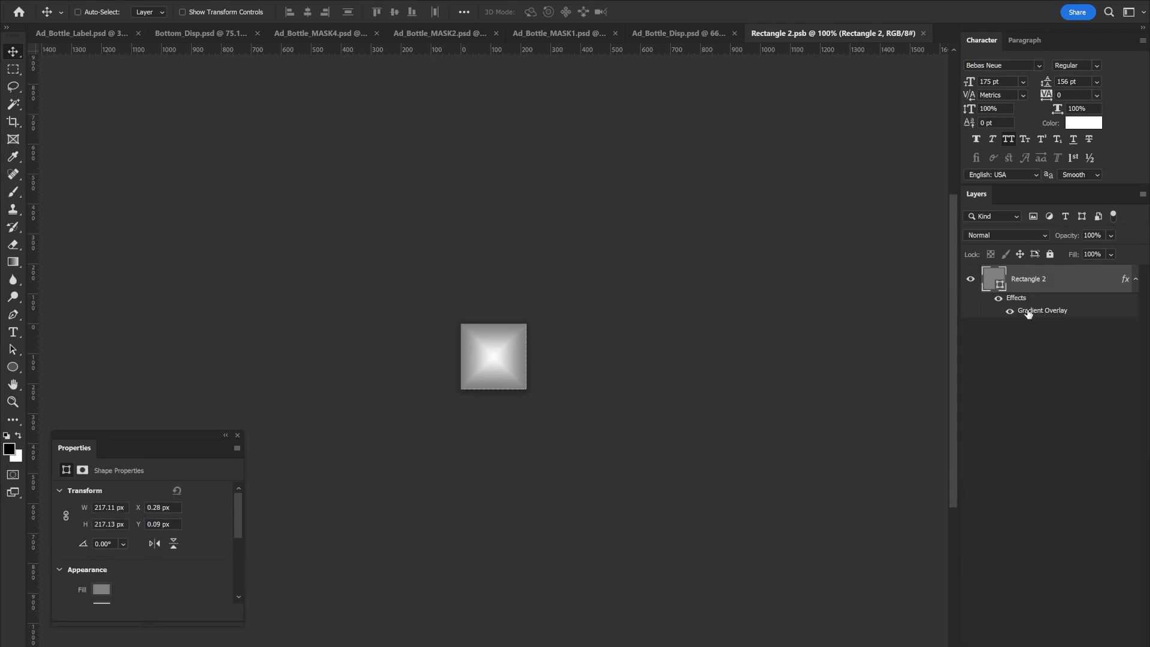
double_click(1042, 311)
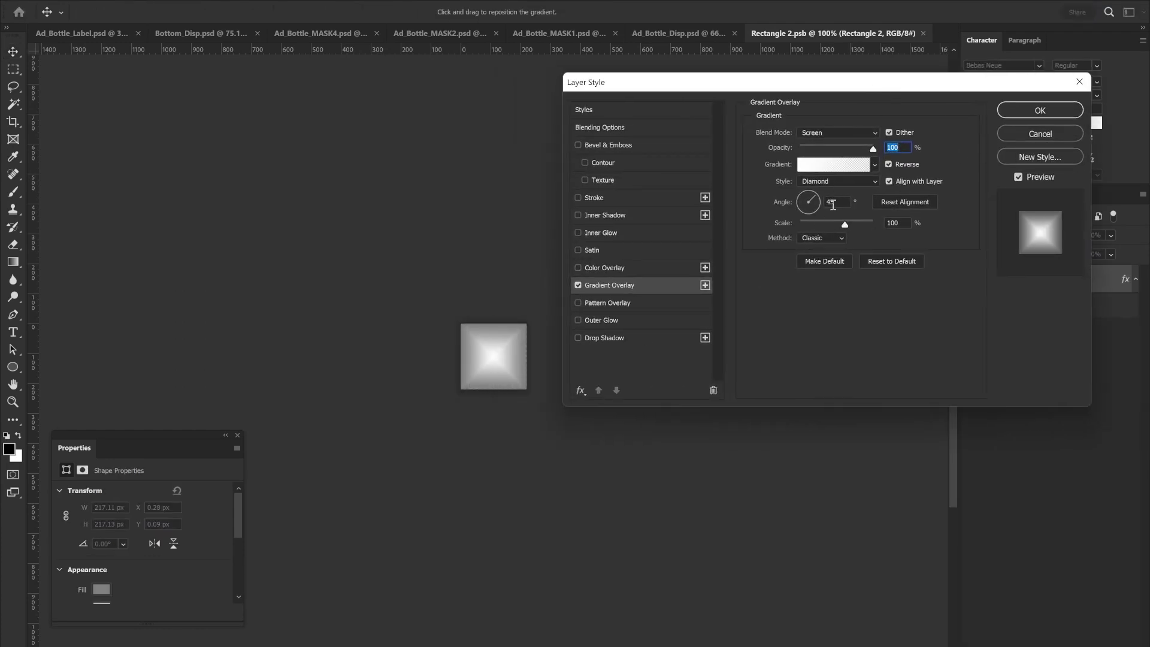
click(578, 285)
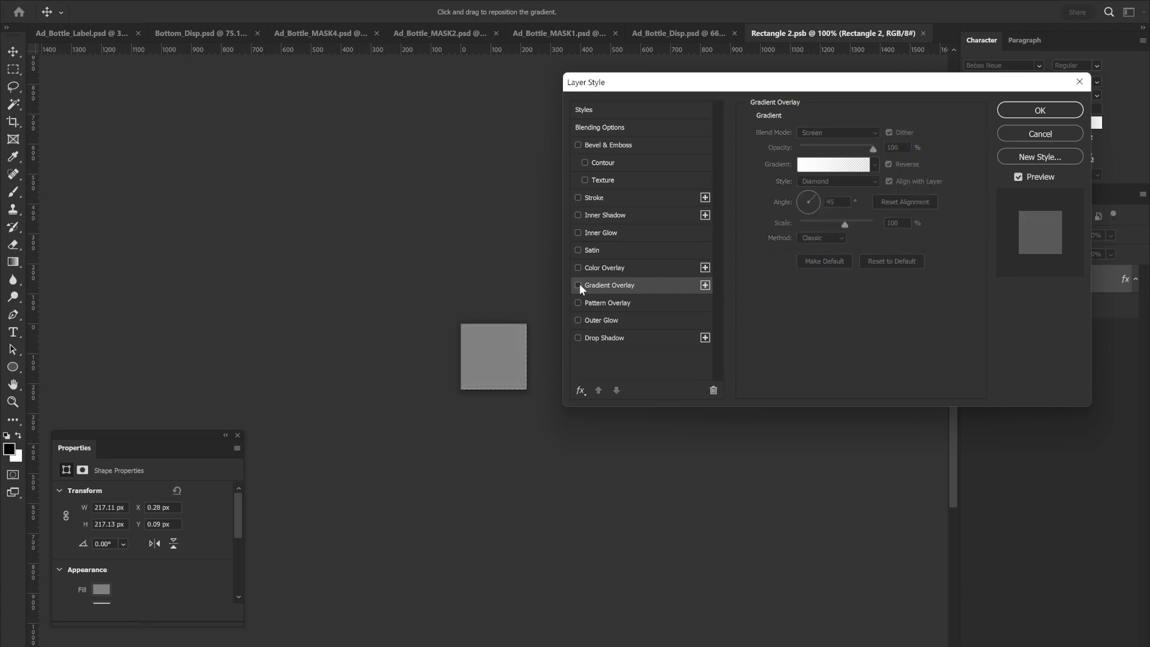
key(ctrl+z)
Change the Gradient Overlay style of Rectangle 2 to Radial.
click(847, 181)
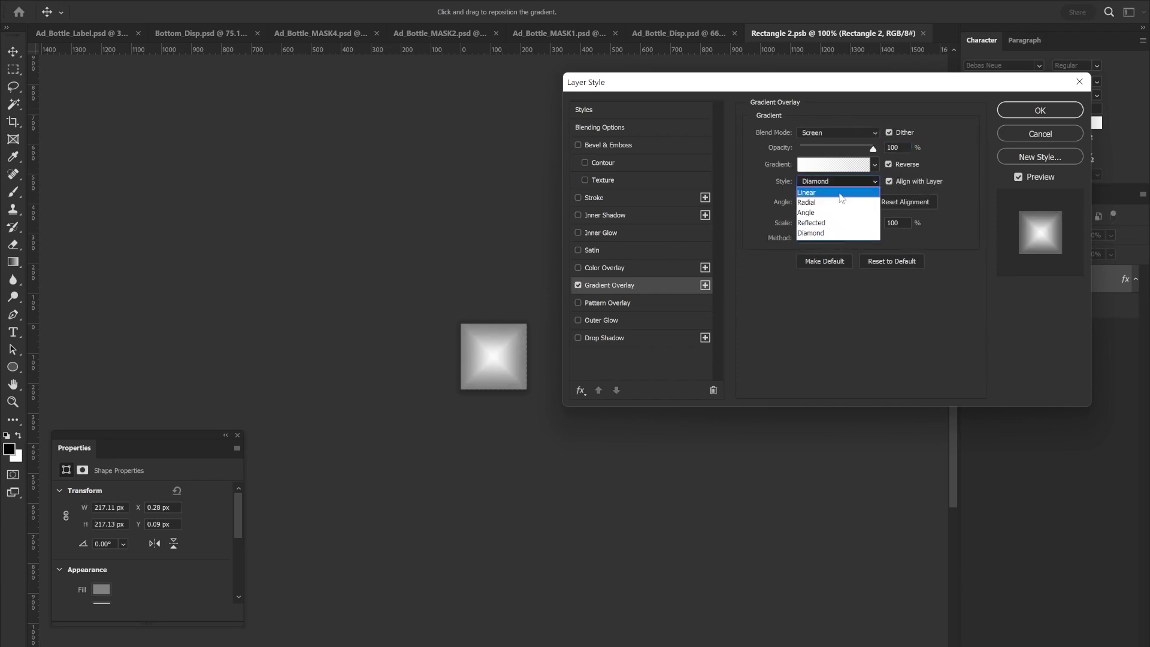
click(839, 202)
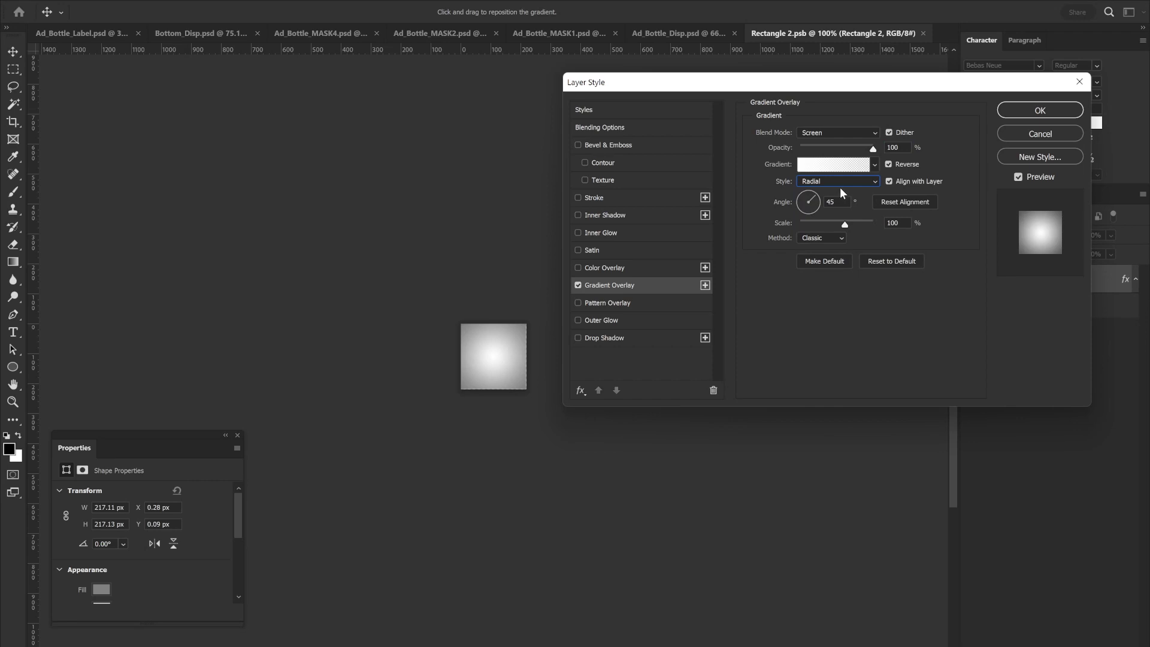
click(1029, 111)
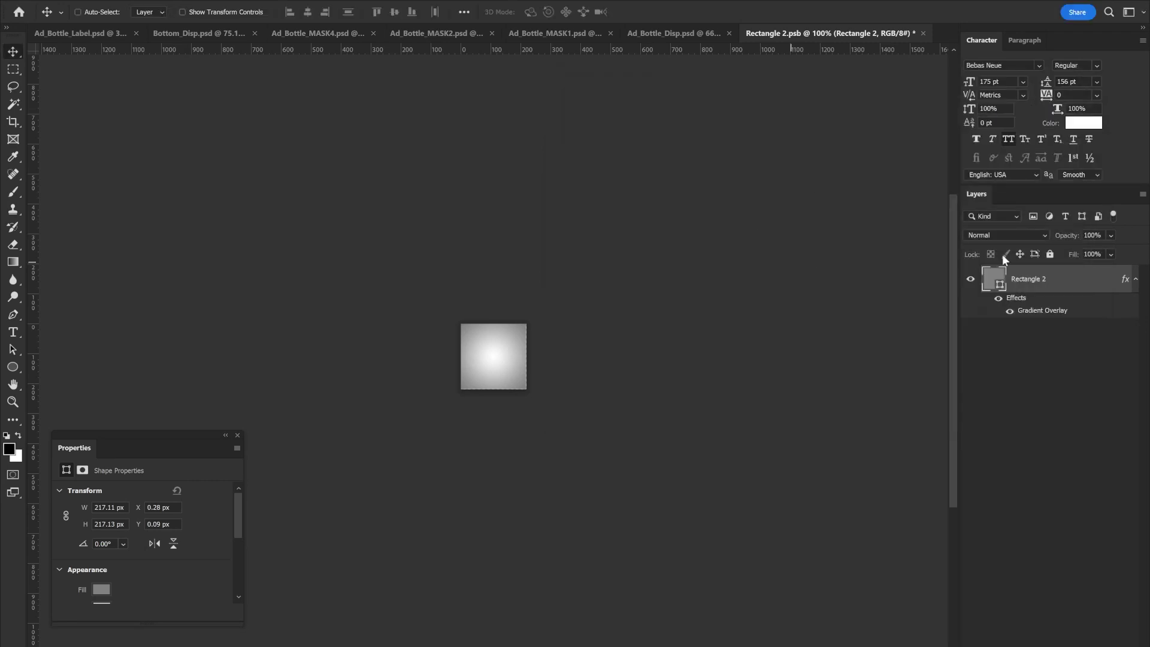
Set the Gradient Overlay style of Rectangle 2 to Linear and save Rectangle 2.psb.
double_click(1033, 312)
click(844, 181)
click(837, 192)
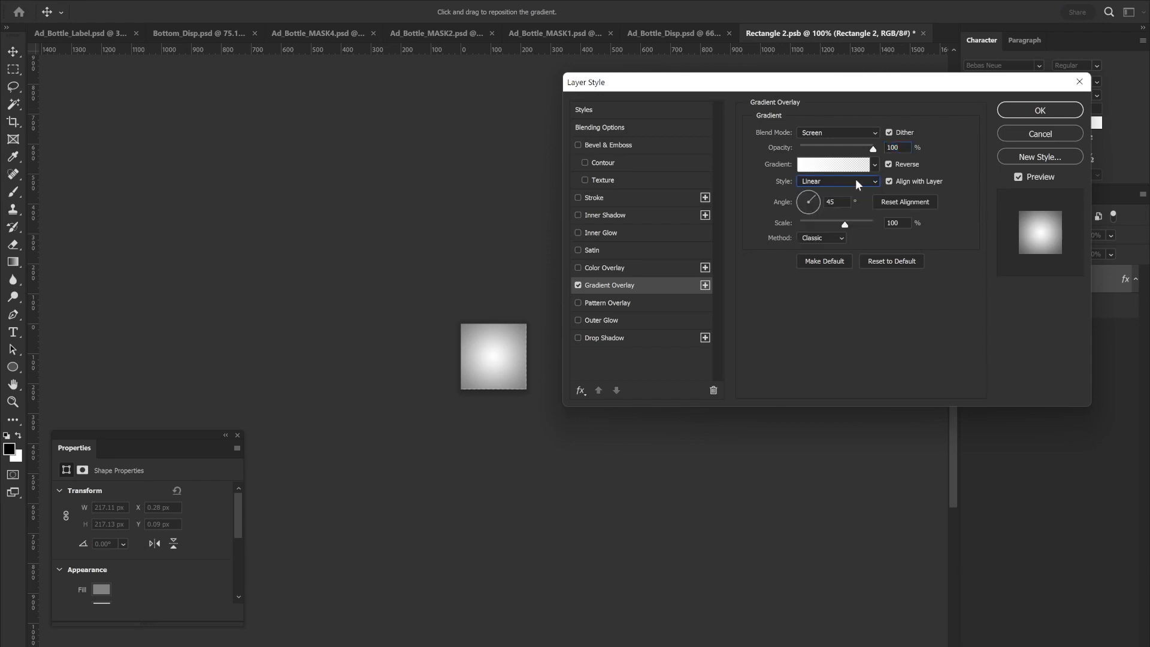
click(1026, 110)
key(ctrl+s)
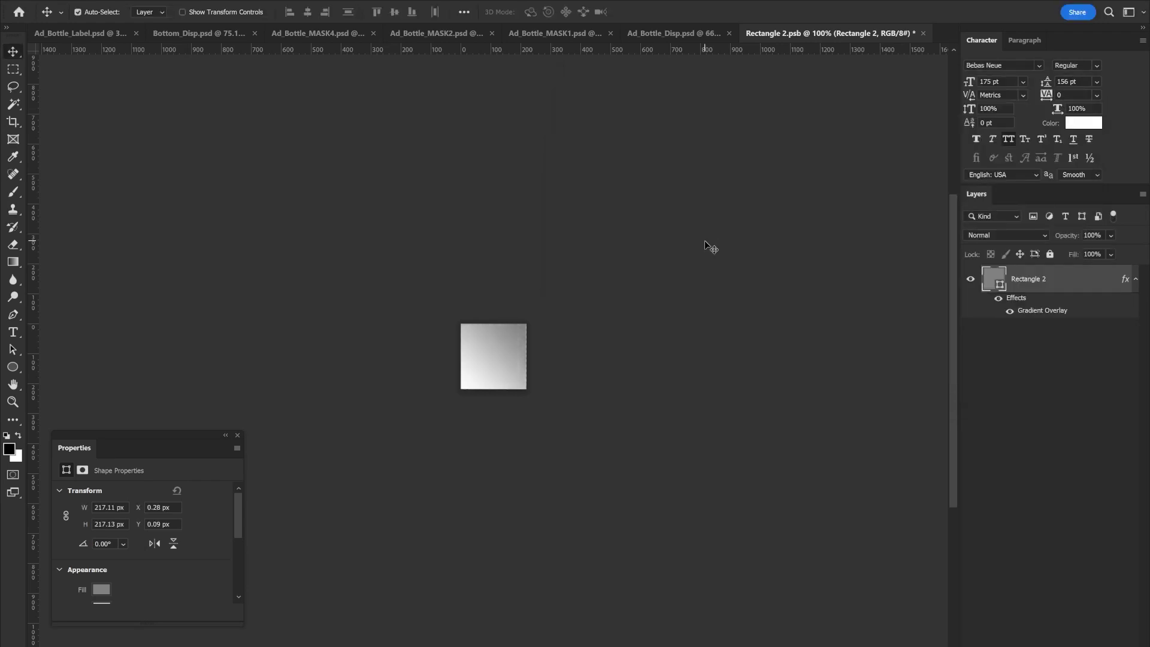
Save Ad_Bottle_Disp.psd with the updated squares, switch to Cinema 4D and reload it as the OctMix3 displacement texture.
click(691, 27)
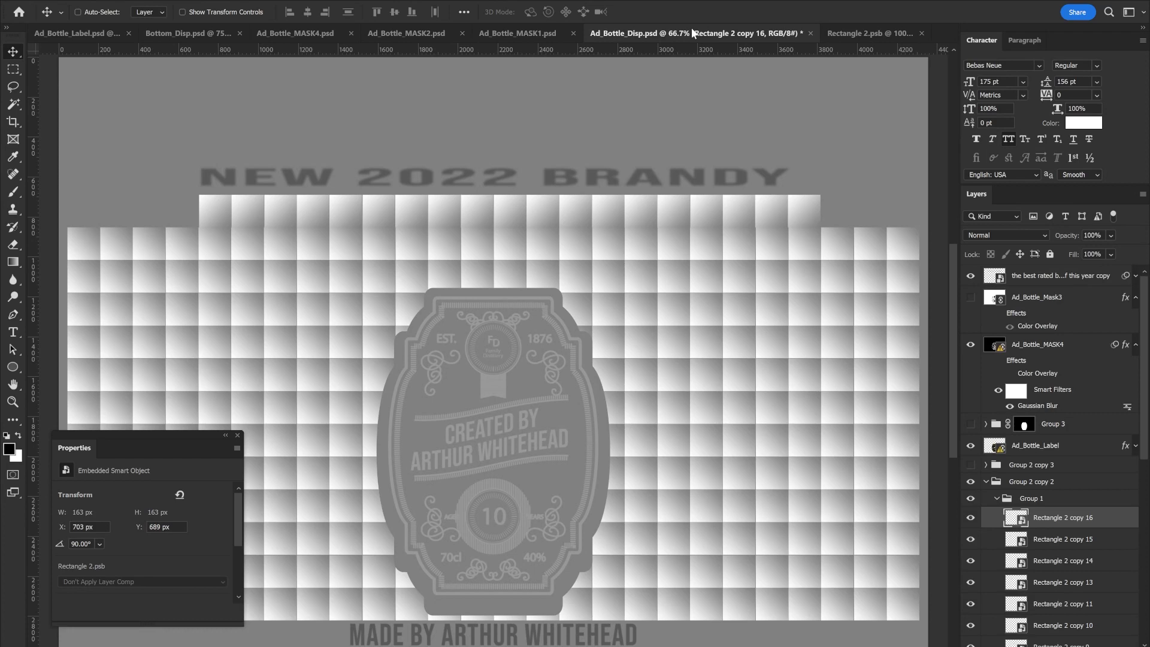
key(ctrl+s)
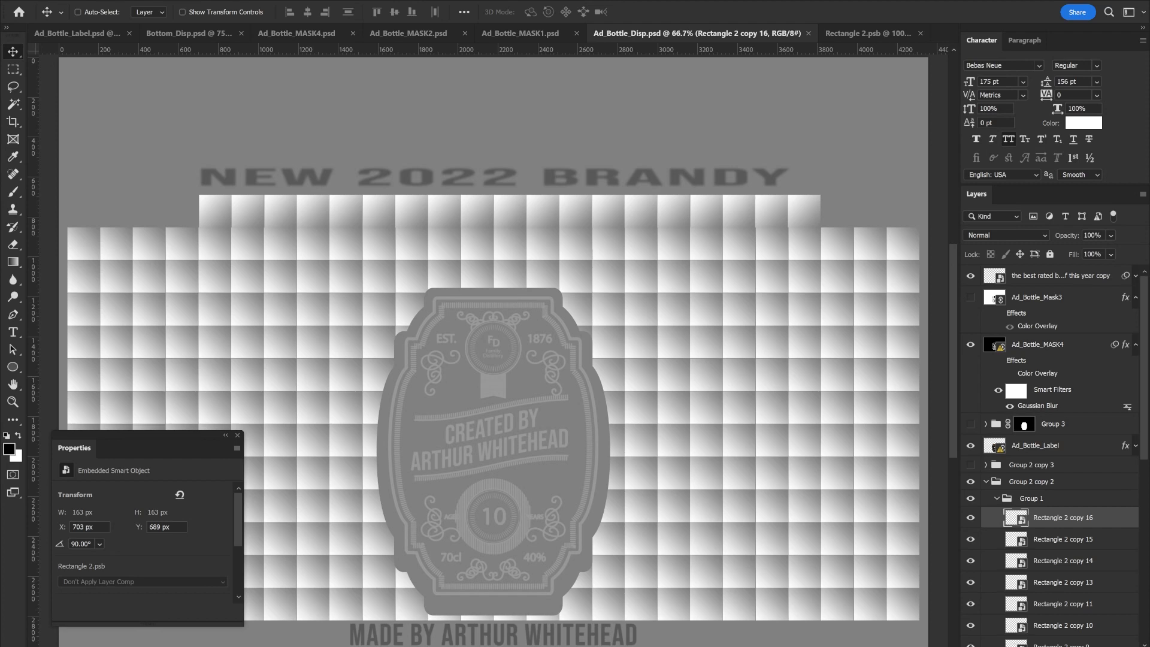
key(alt+Tab)
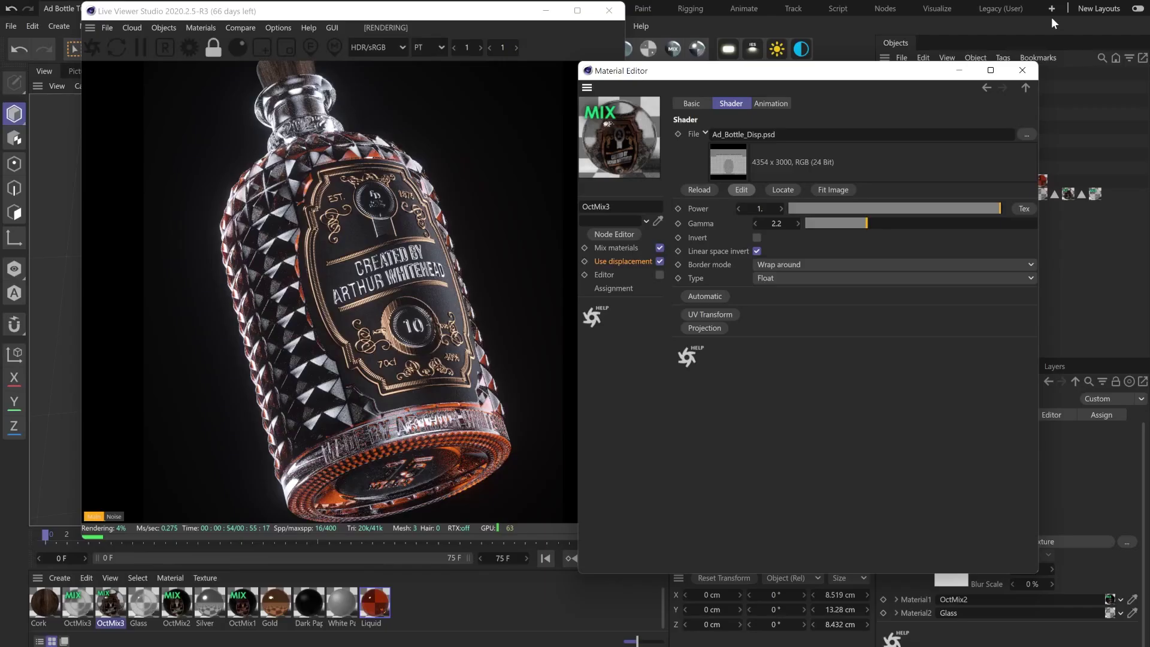
click(699, 190)
click(473, 14)
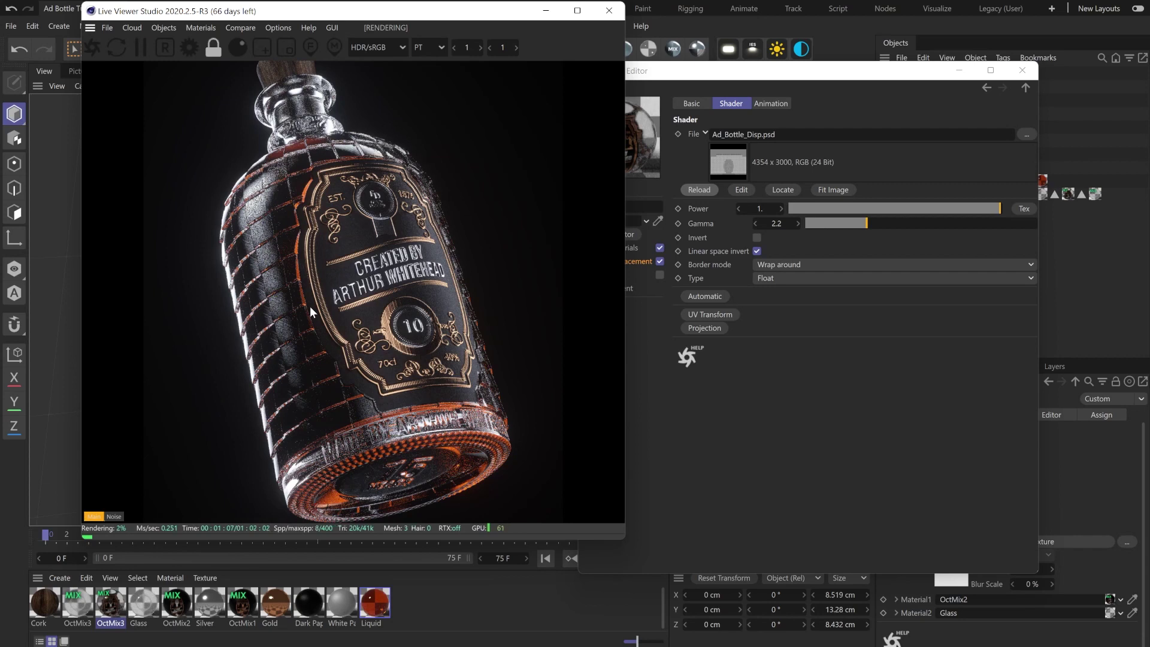
Open Ad Bottle Render 2.jpg beside the Live Viewer and examine the faceted glass from the bottle's base up to its shoulder.
click(677, 591)
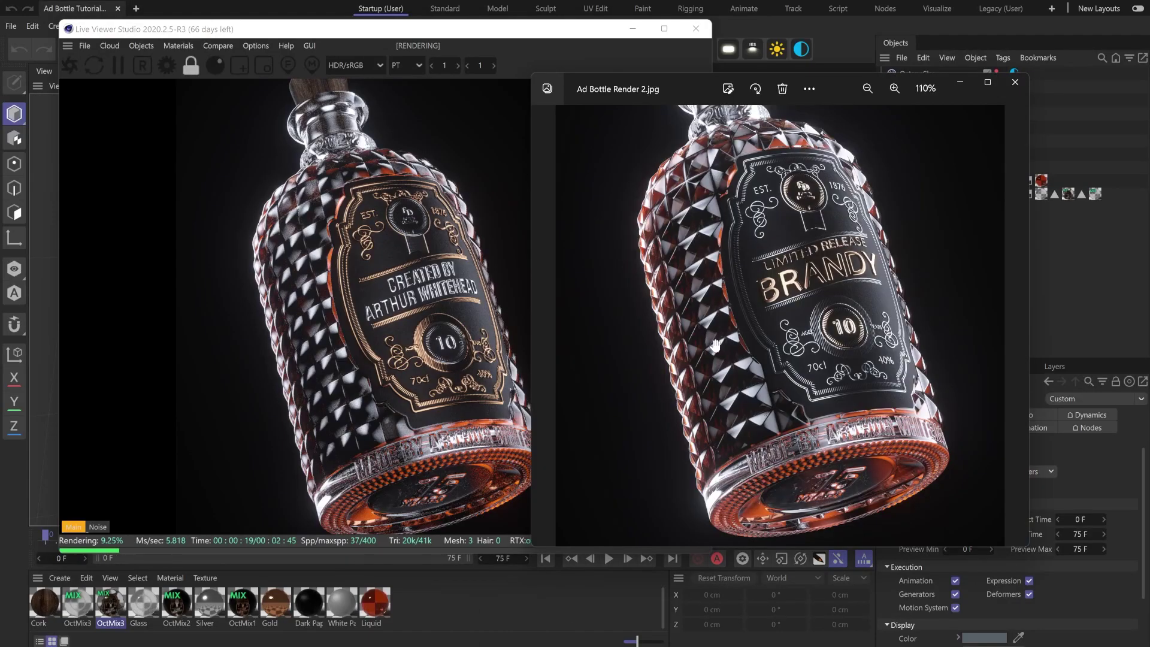
scroll(713, 347, up, 5)
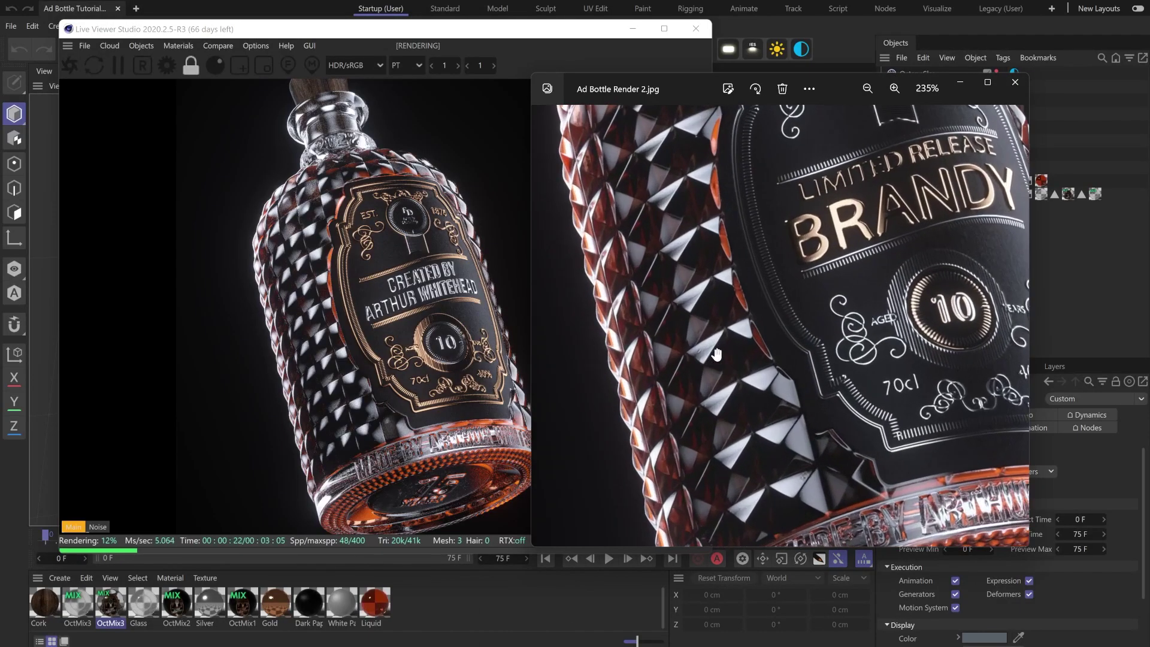
scroll(737, 332, down, 3)
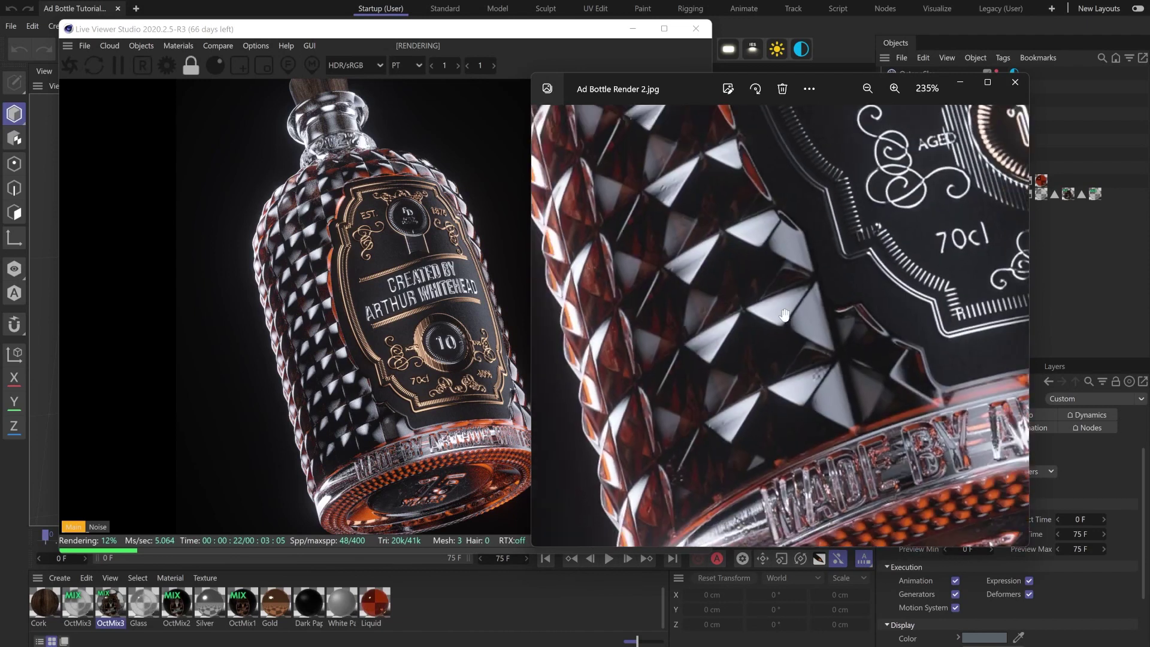
drag(762, 357, 680, 271)
drag(838, 410, 852, 432)
scroll(719, 441, up, 3)
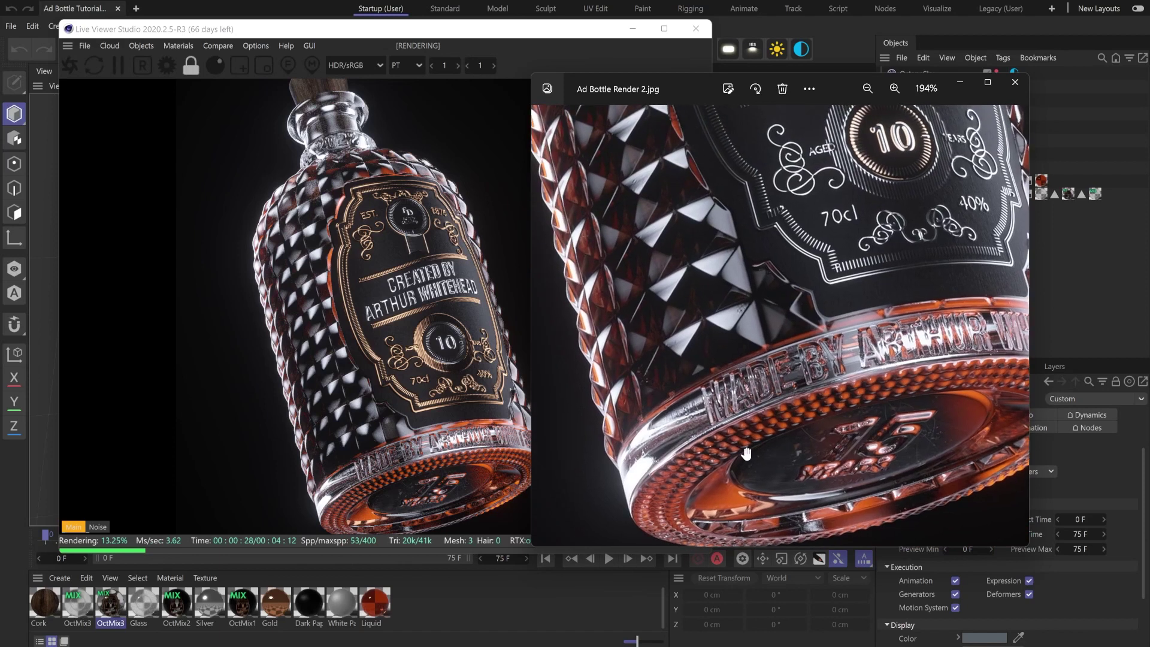
scroll(700, 346, down, 3)
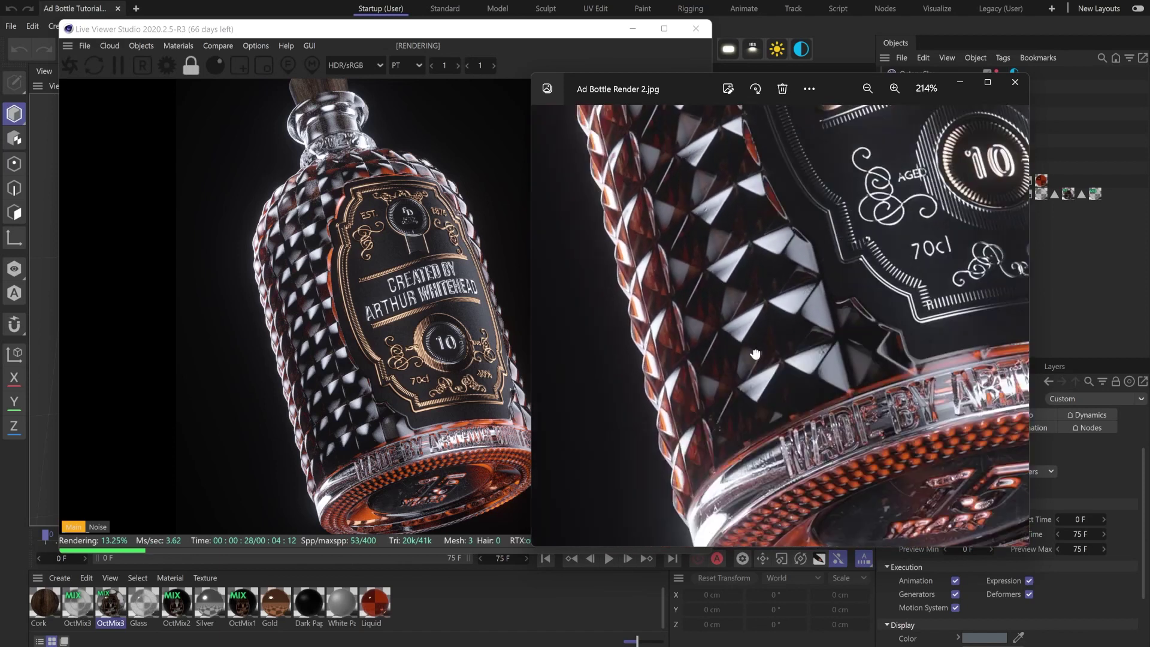
drag(738, 323, 746, 500)
drag(687, 286, 620, 358)
scroll(693, 301, up, 3)
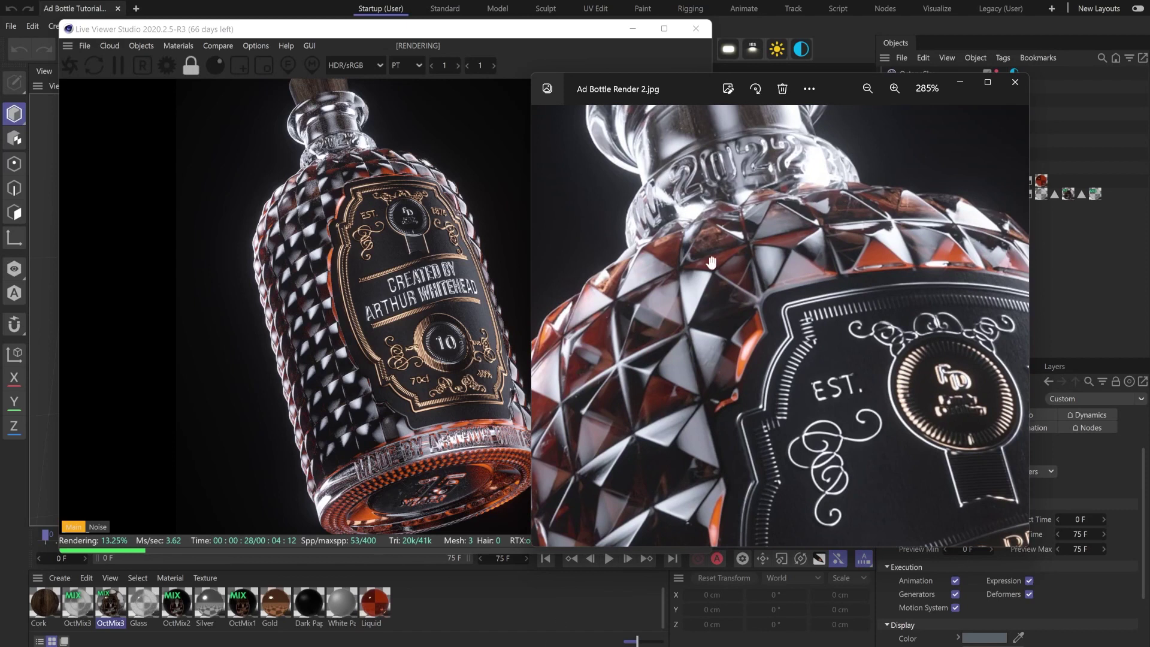
scroll(804, 224, up, 1)
drag(804, 225, 733, 246)
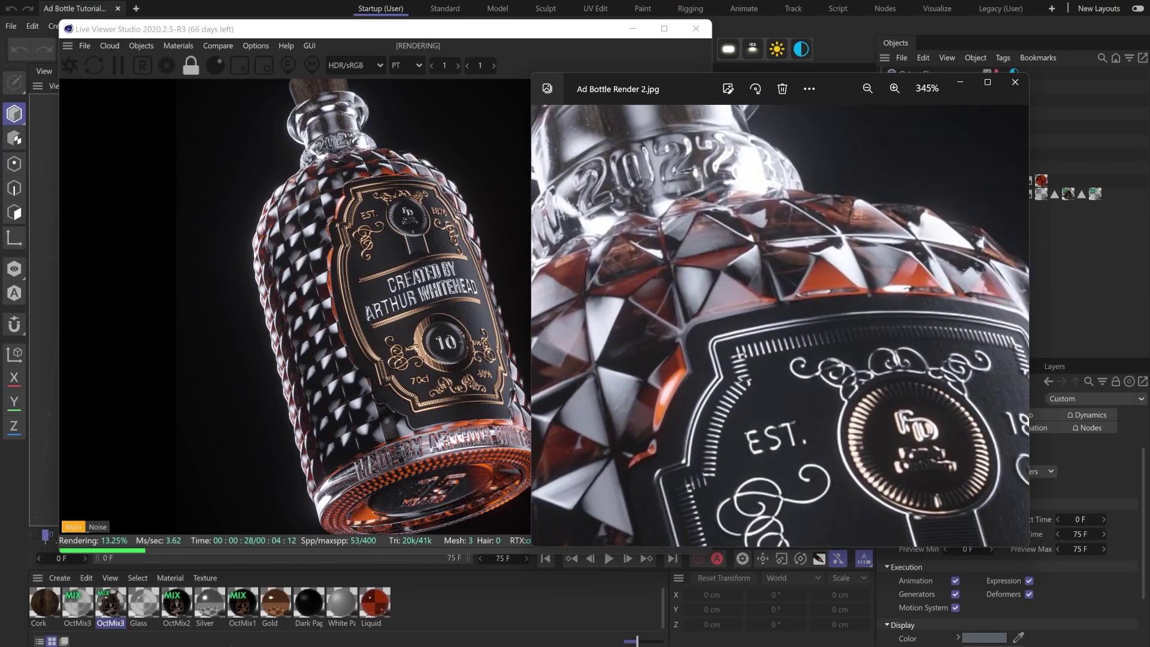
Open the displacement settings of the OctMix3 material and place the Material Editor beside the Live Viewer render.
double_click(114, 601)
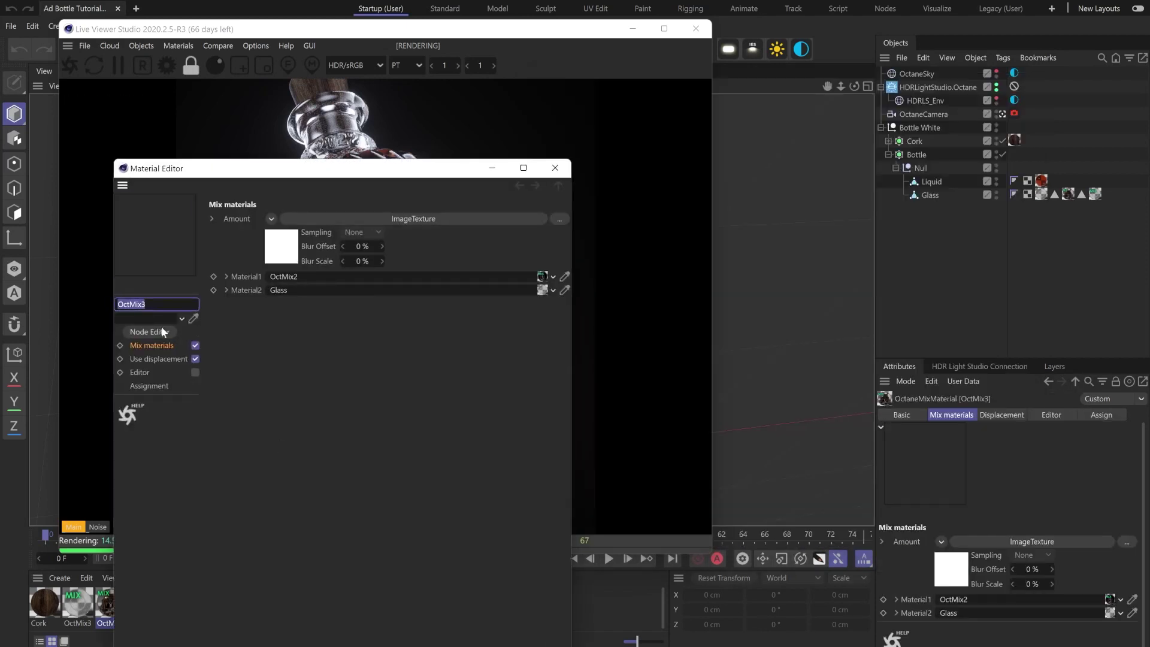
click(163, 358)
click(413, 218)
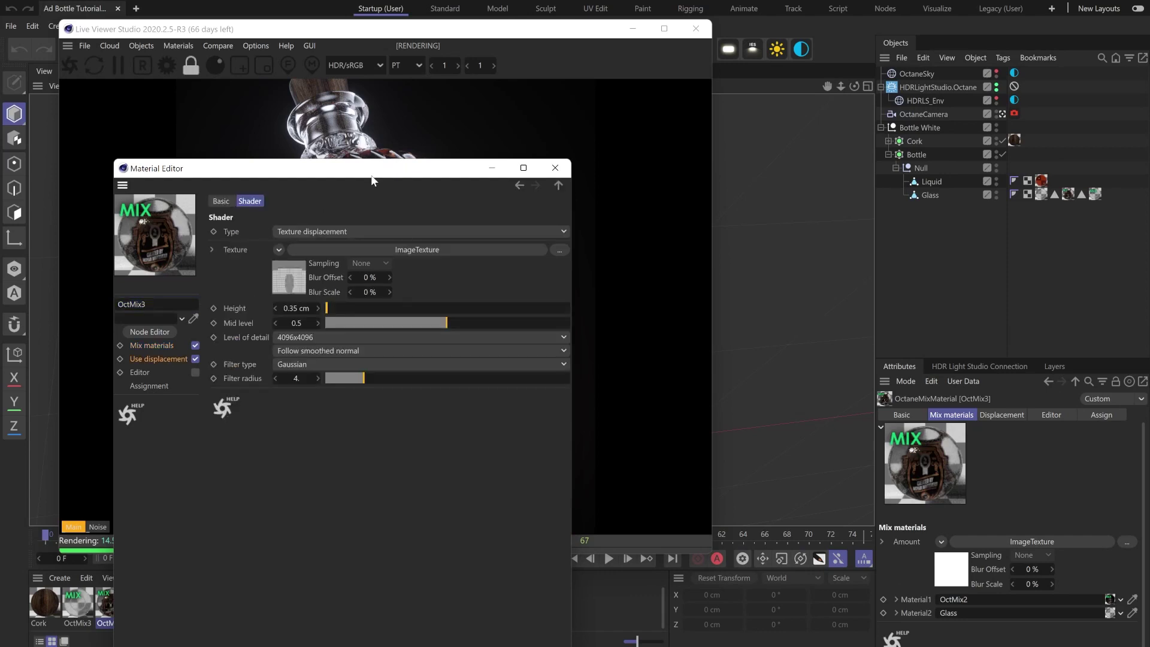
drag(373, 173, 844, 139)
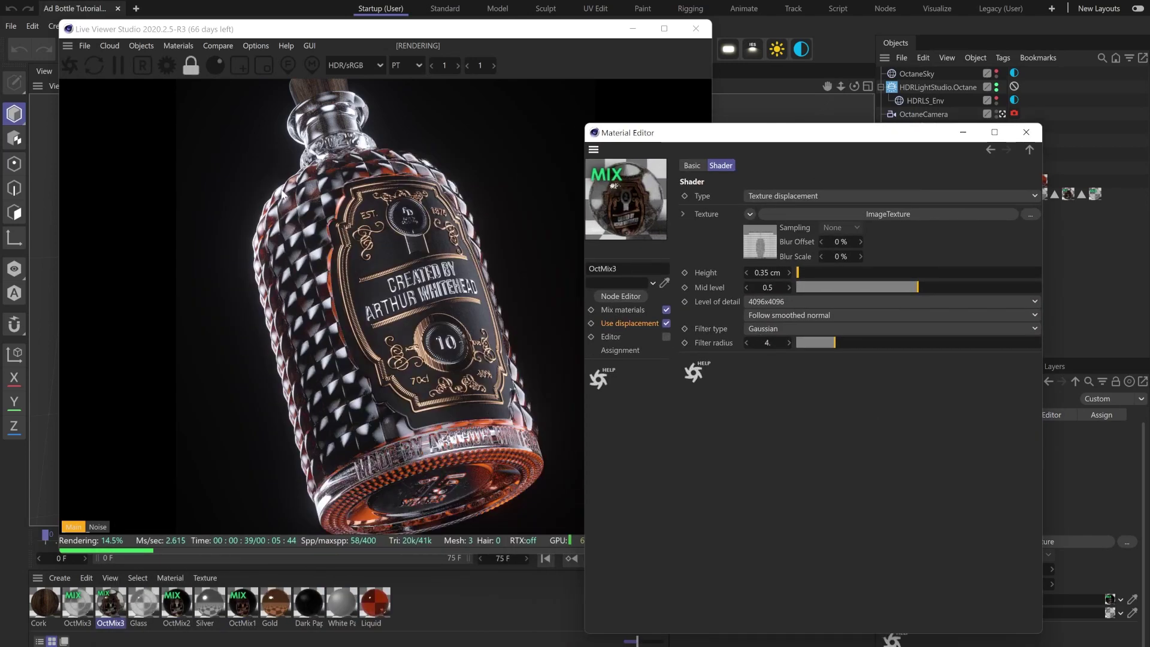
Return to Ad Bottle Render 2.jpg and inspect the label's embossed details and the edge where it meets the glass facets.
key(alt+Tab)
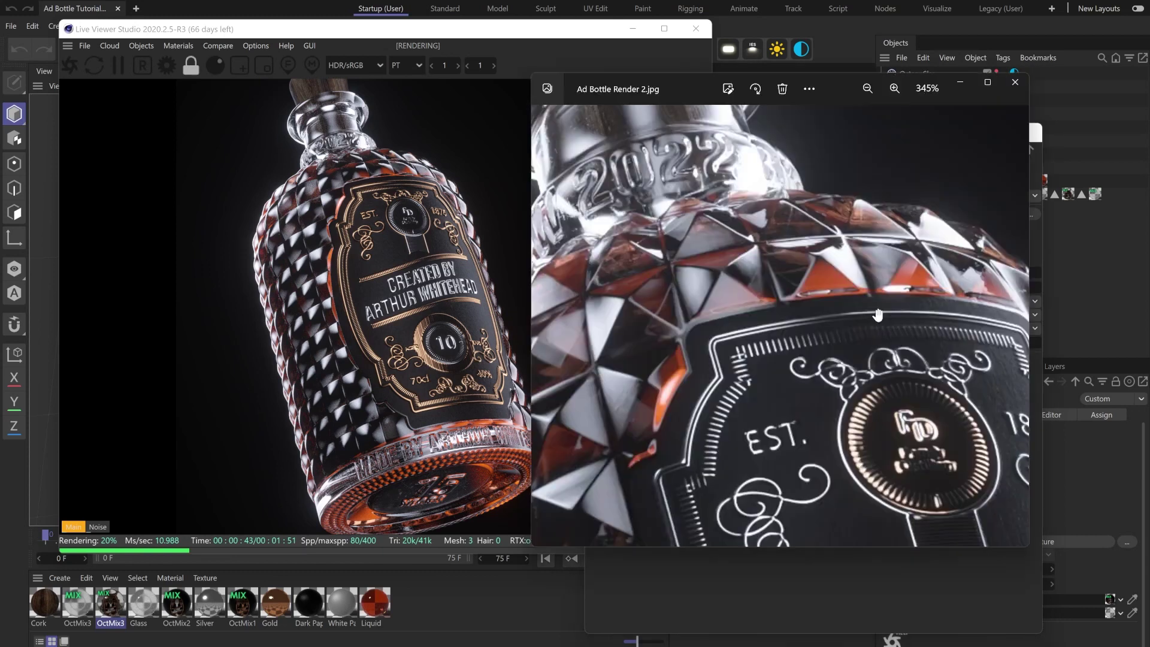
scroll(845, 169, down, 3)
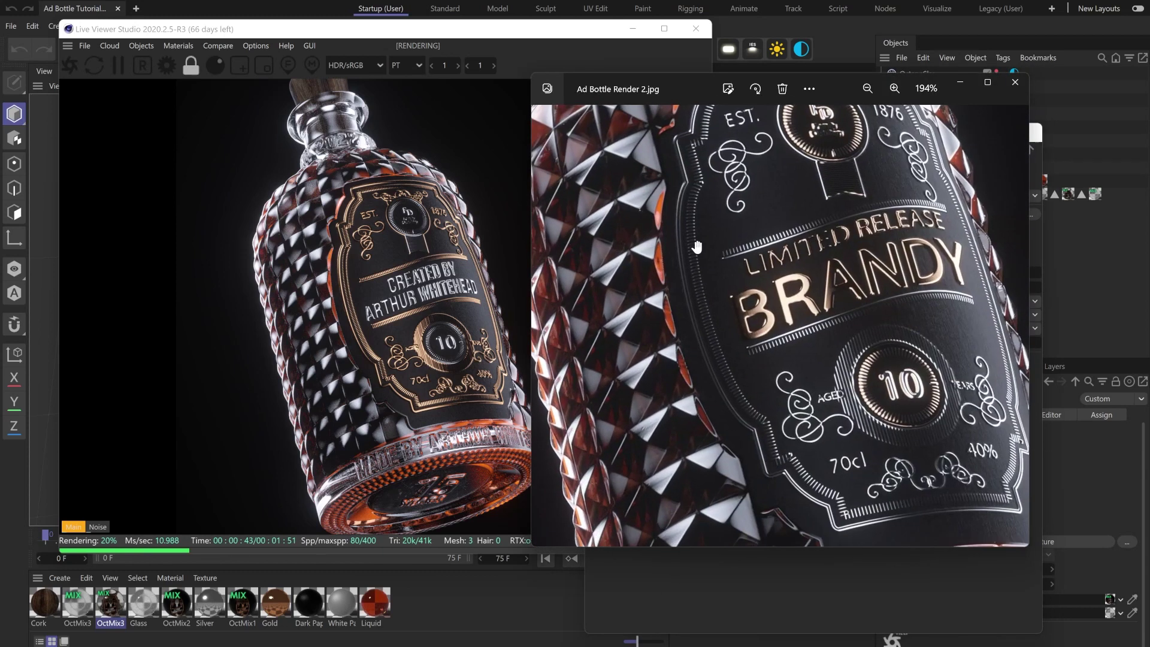
drag(837, 347, 789, 203)
scroll(795, 421, up, 5)
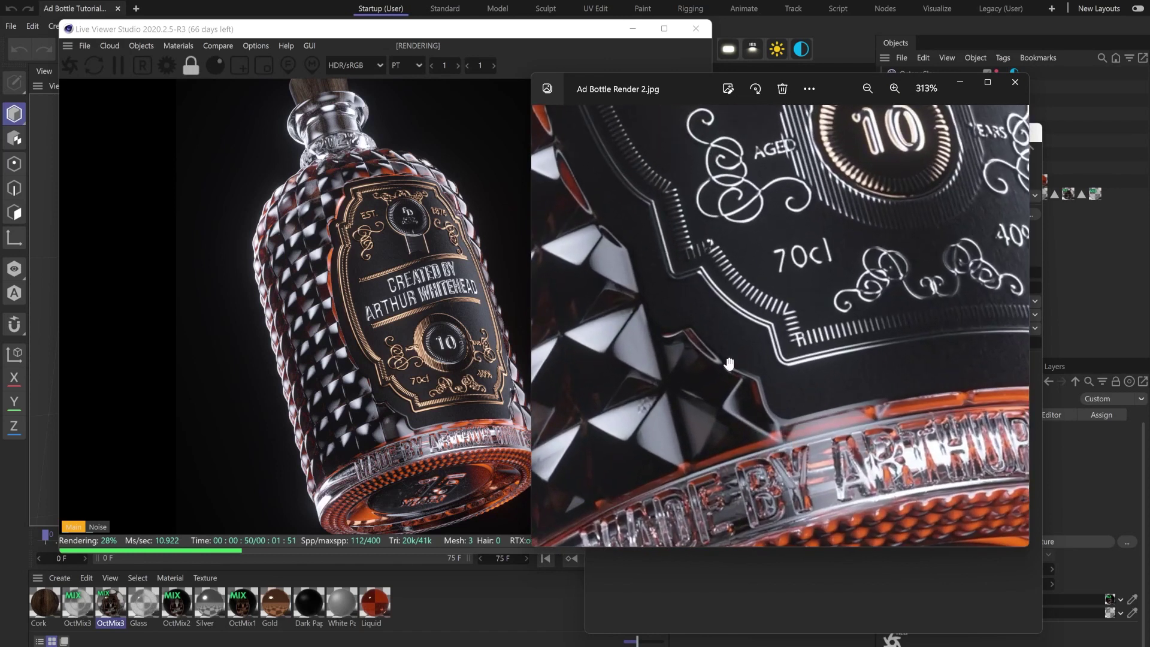
scroll(736, 365, up, 5)
scroll(775, 397, down, 5)
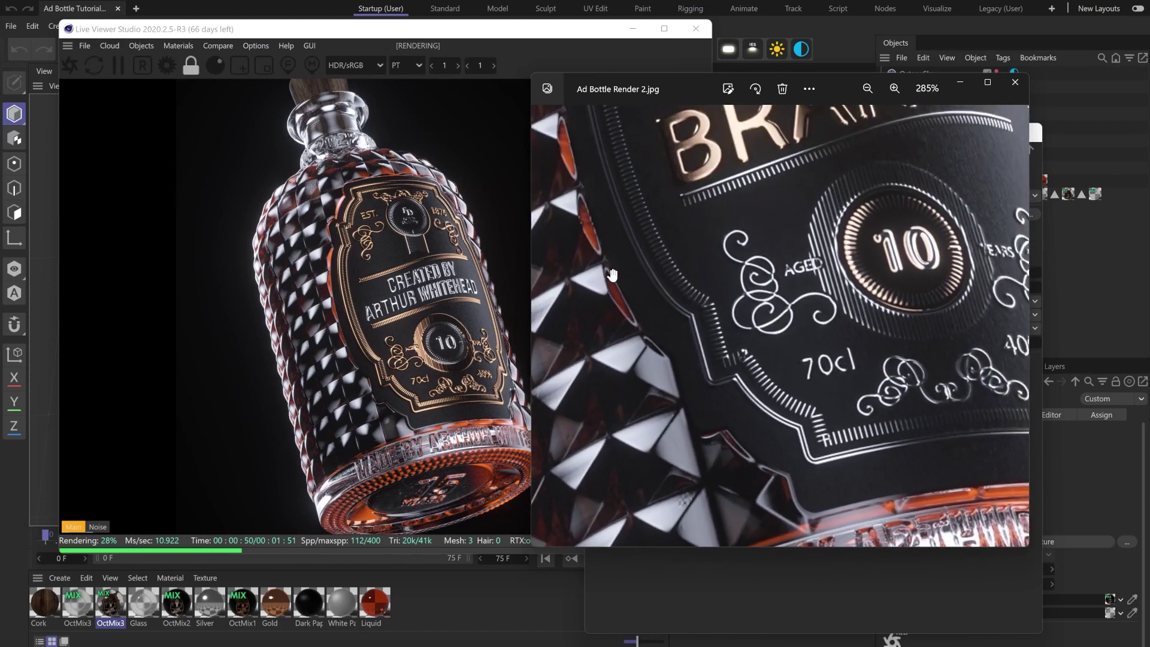
scroll(695, 357, down, 5)
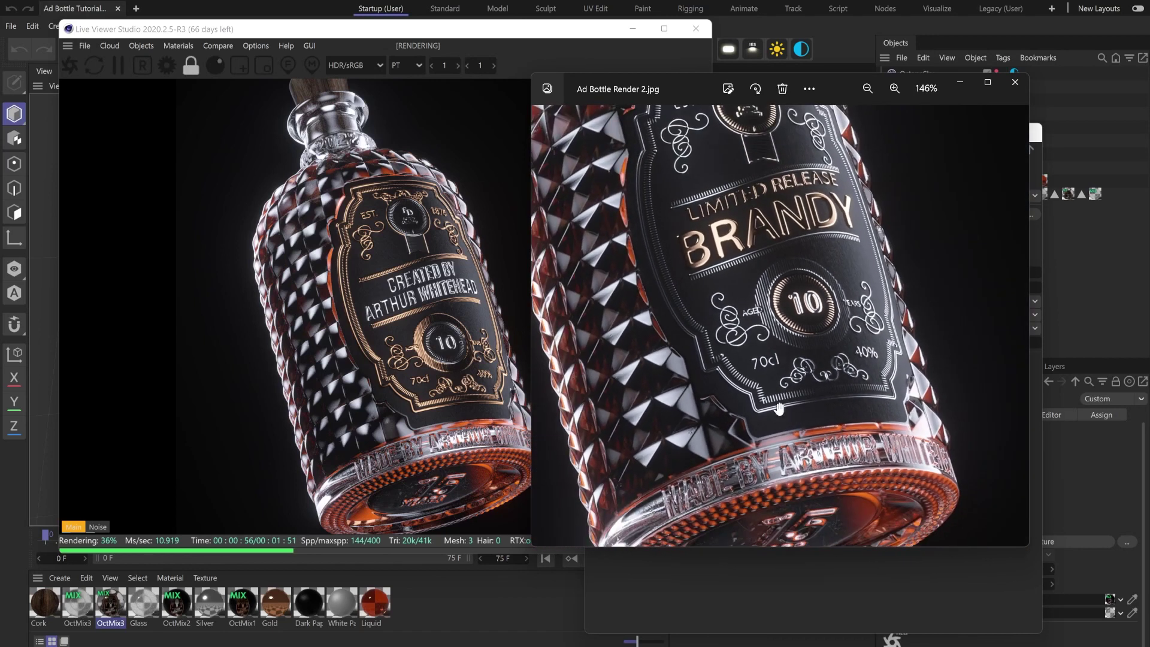
drag(800, 401, 772, 408)
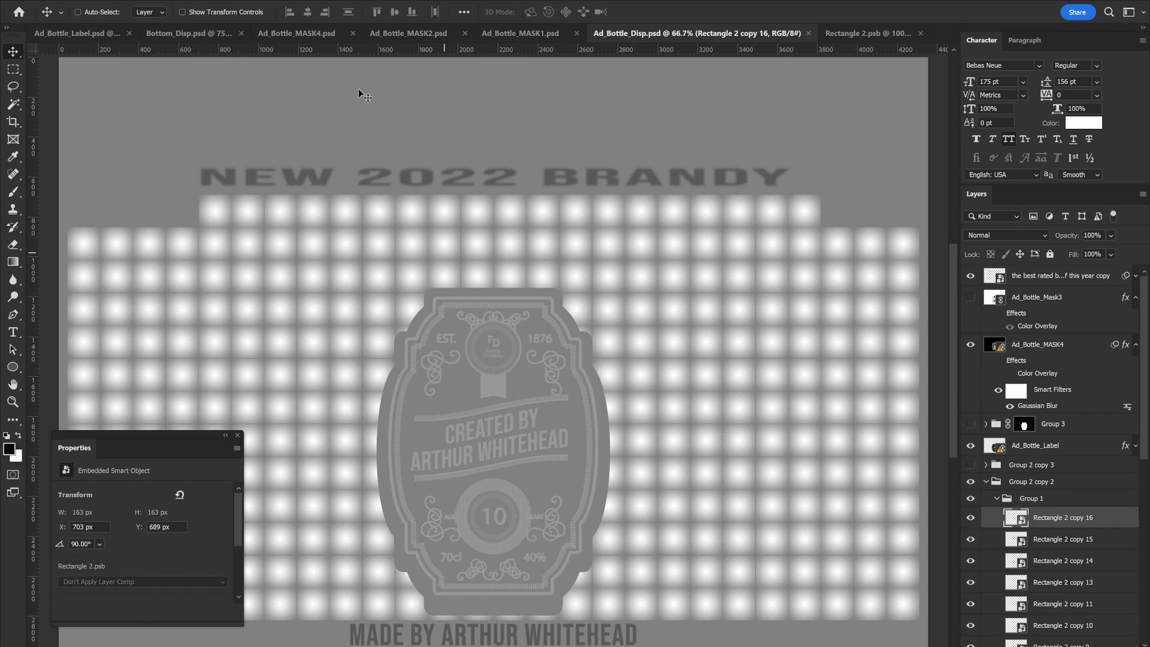
In Photoshop, check the bit-depth options and image size of Ad_Bottle_Disp.psd, then compare with the displacement level of detail in Cinema 4D.
click(82, 1)
mouse_move(84, 5)
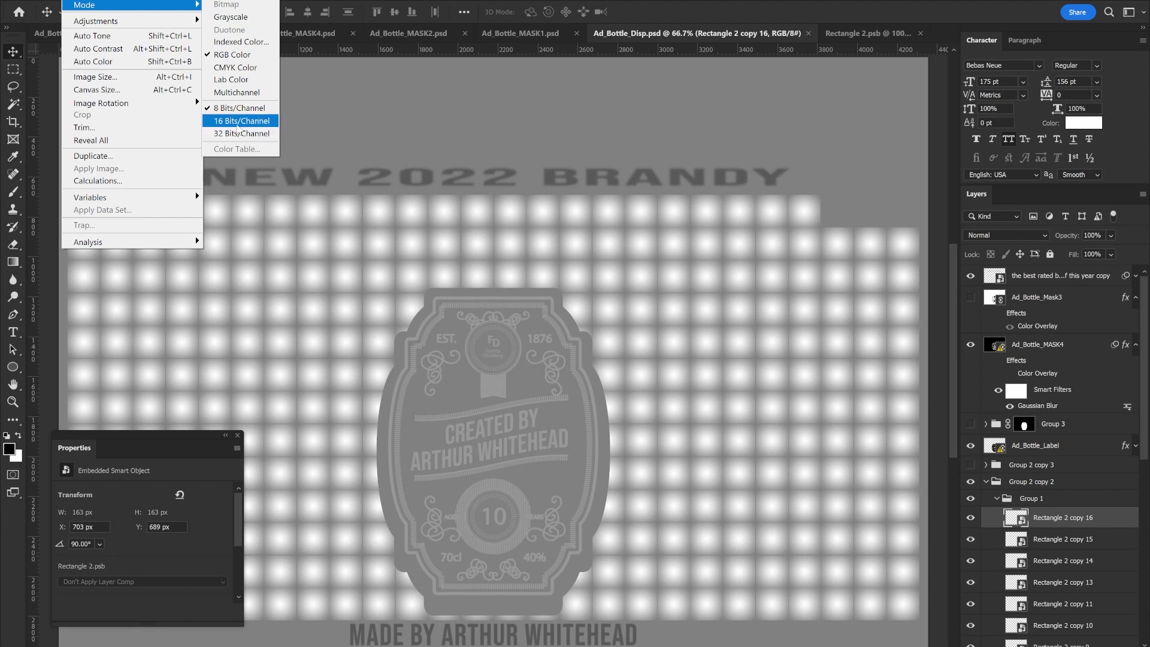
click(535, 175)
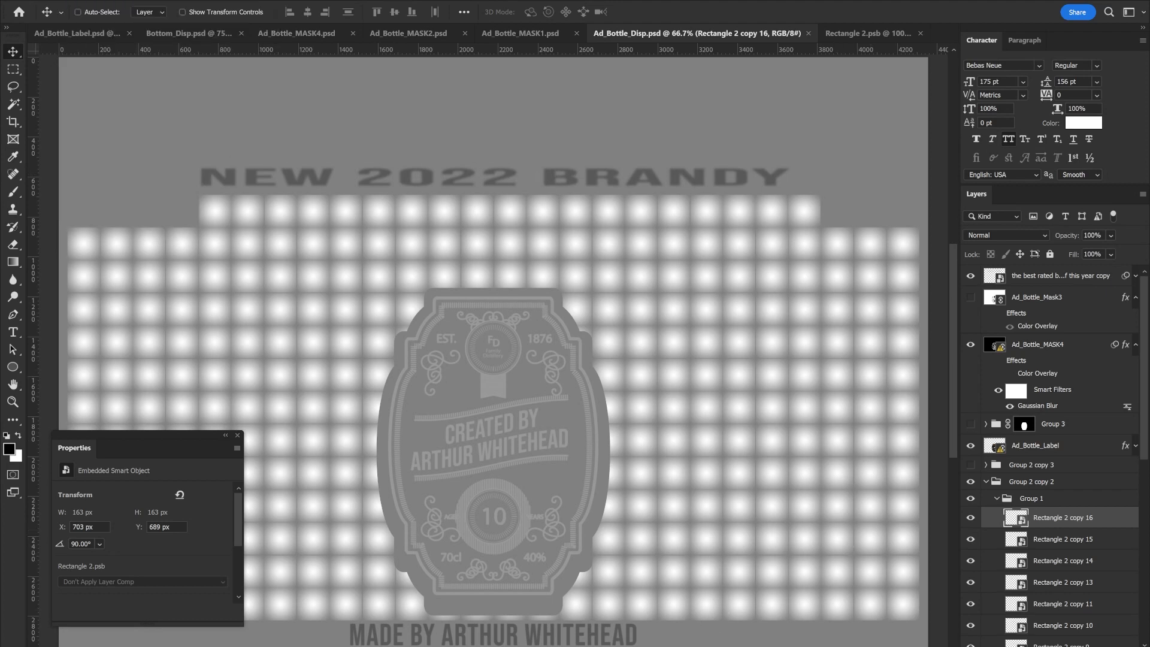
click(70, 1)
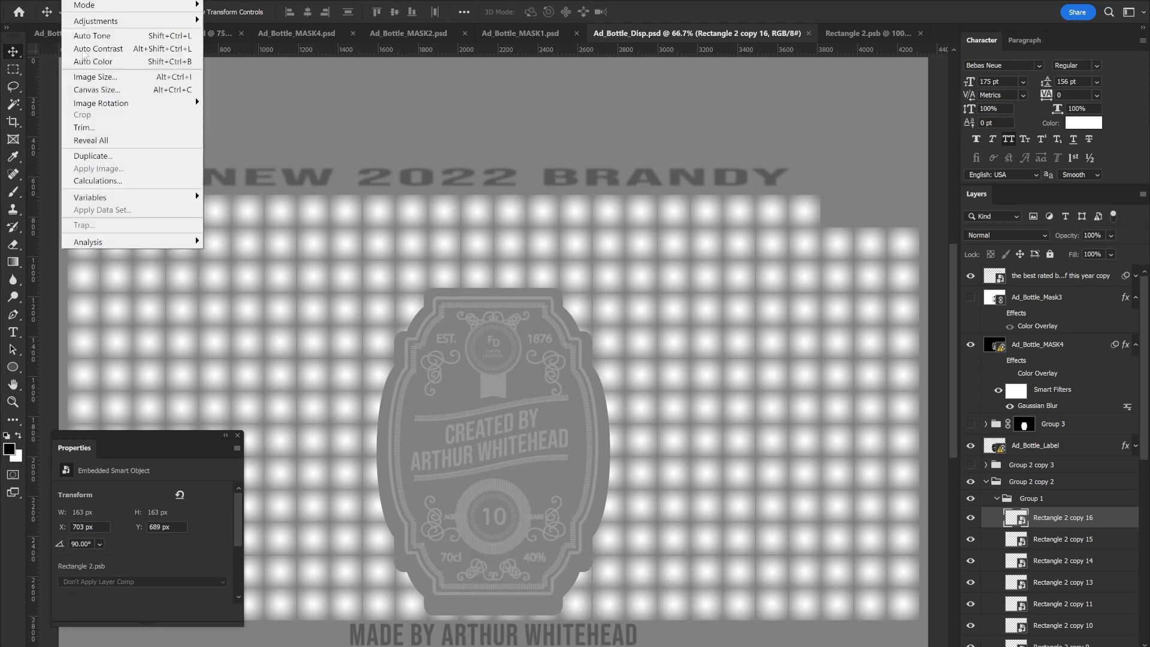
click(94, 76)
click(993, 308)
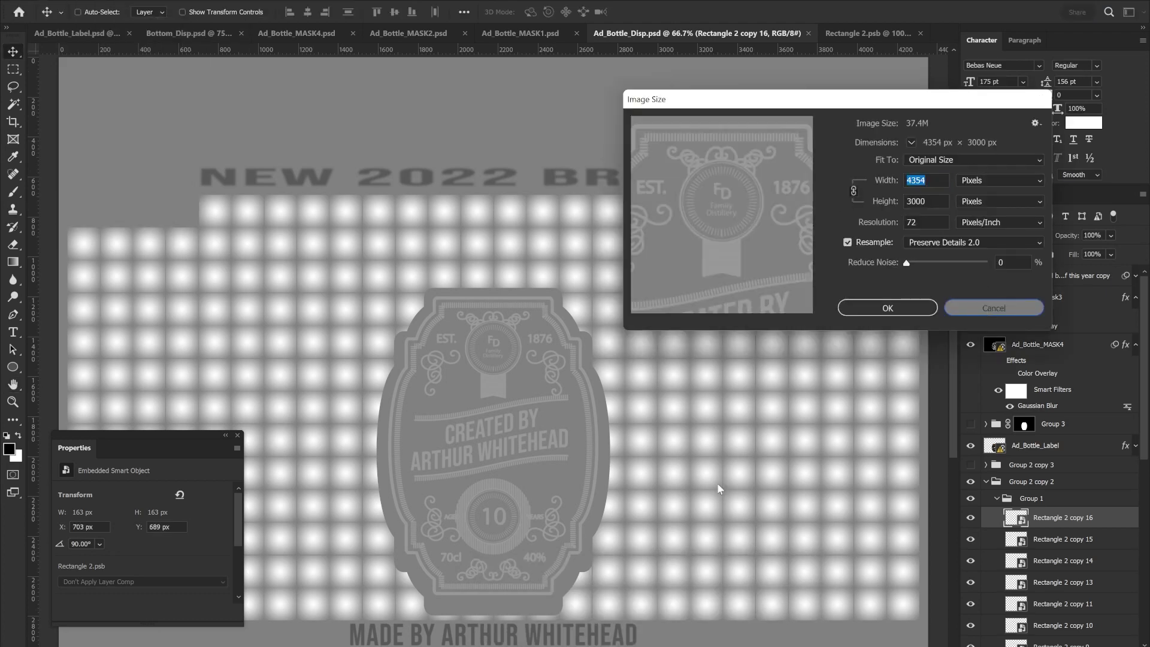
click(567, 618)
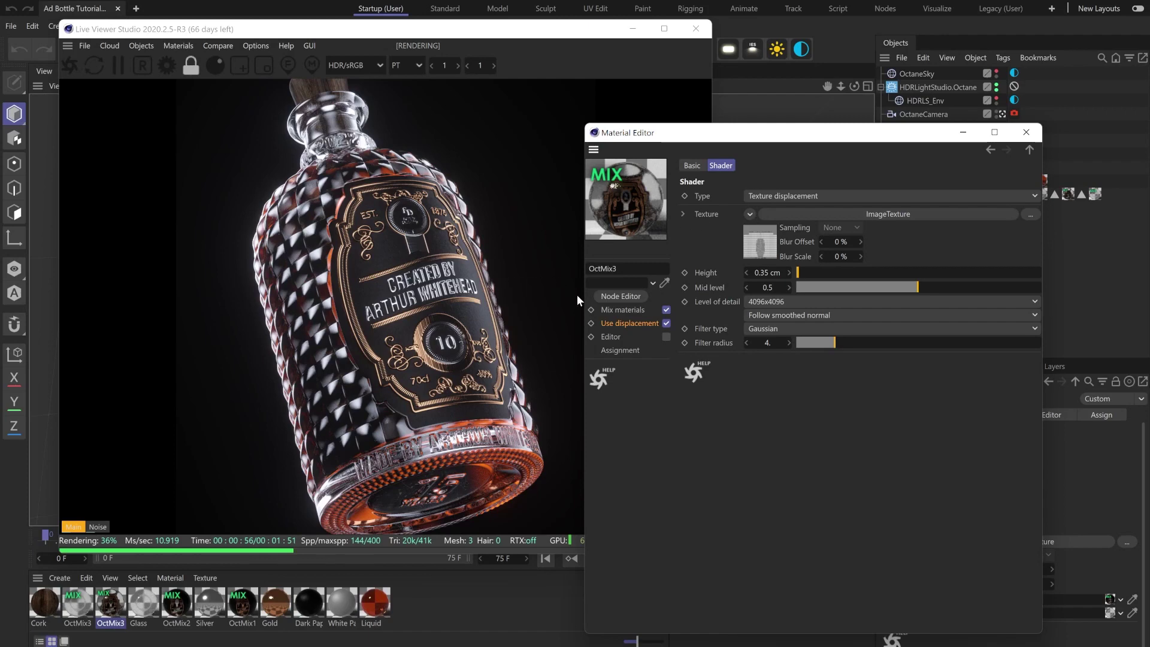
In Photoshop's Ad_Bottle_Disp.psd, collapse Group 2 copy 2, hide the layer "the best rated brandy of this year copy 2" and save.
key(alt+Tab)
key(ctrl+0)
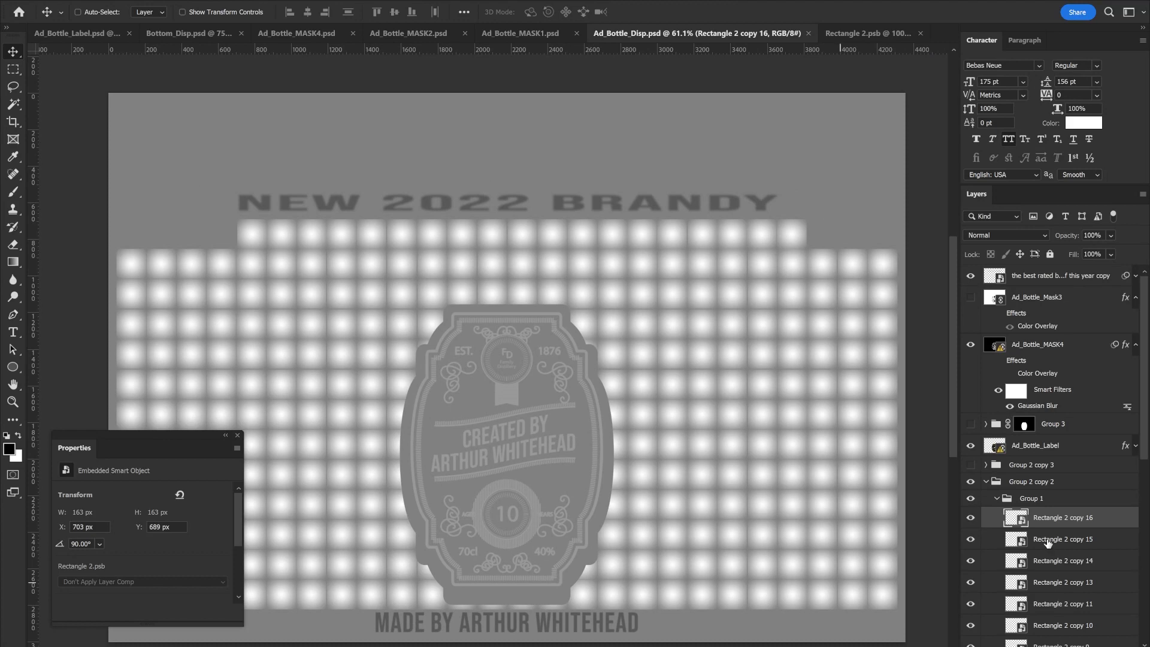
scroll(1047, 542, down, 5)
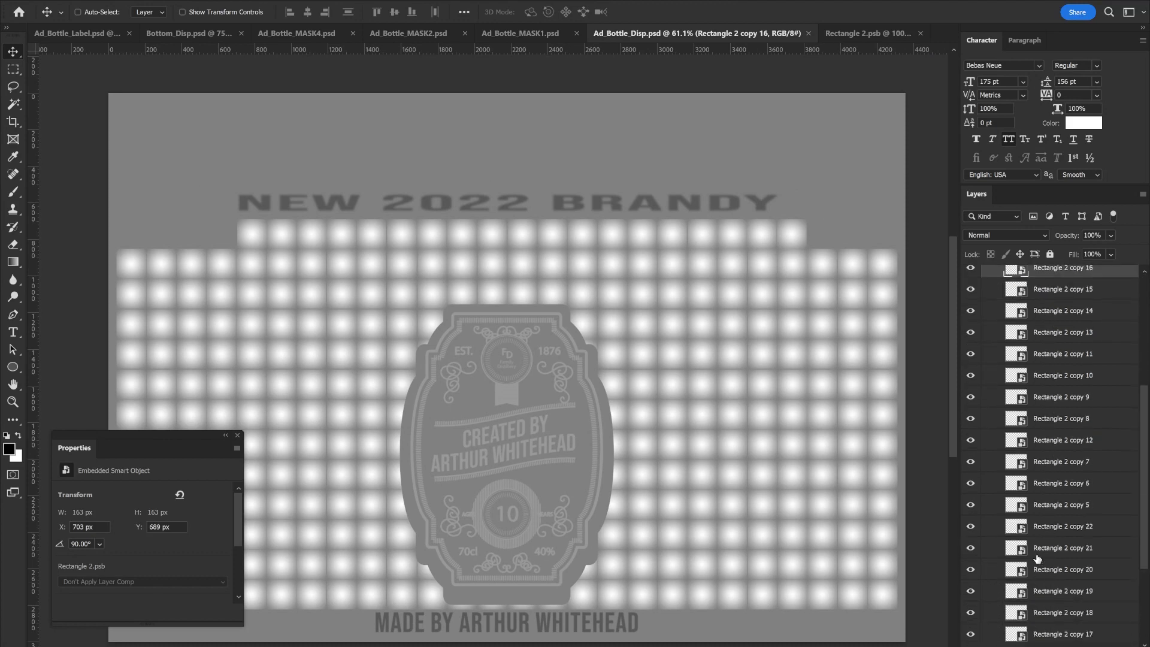
scroll(1038, 558, up, 5)
click(997, 483)
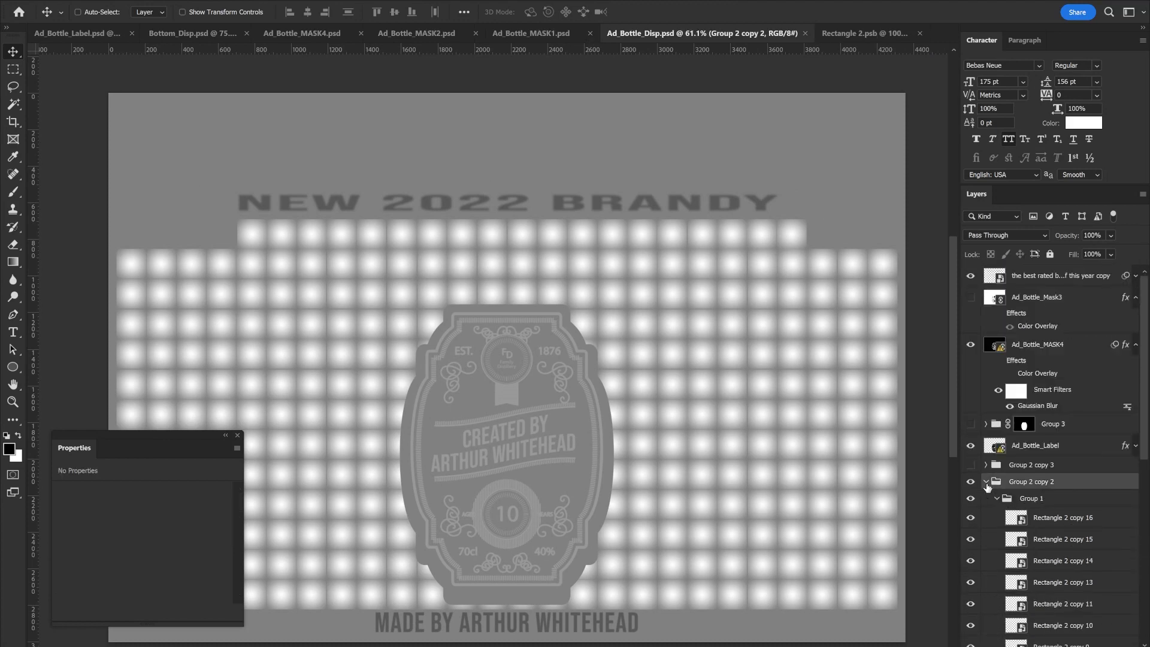
click(987, 482)
click(1054, 551)
key(ctrl+s)
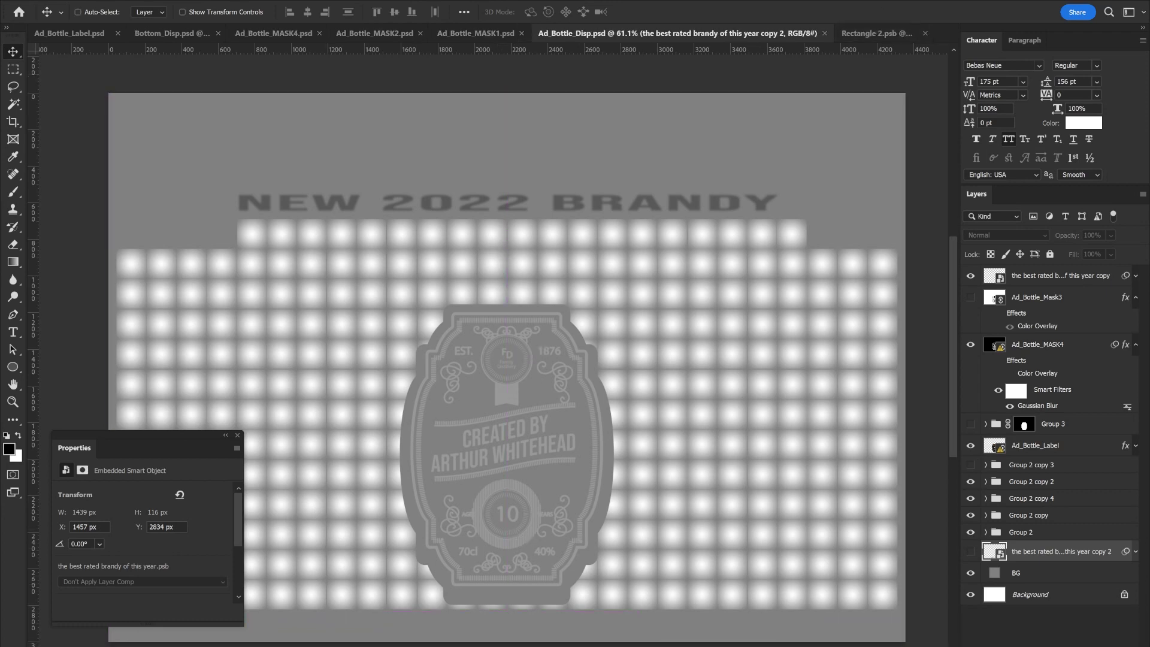
Switch to Cinema 4D, open the OctMix3 displacement's ImageTexture and reload Ad_Bottle_Disp.psd to refresh the Live Viewer render.
click(548, 609)
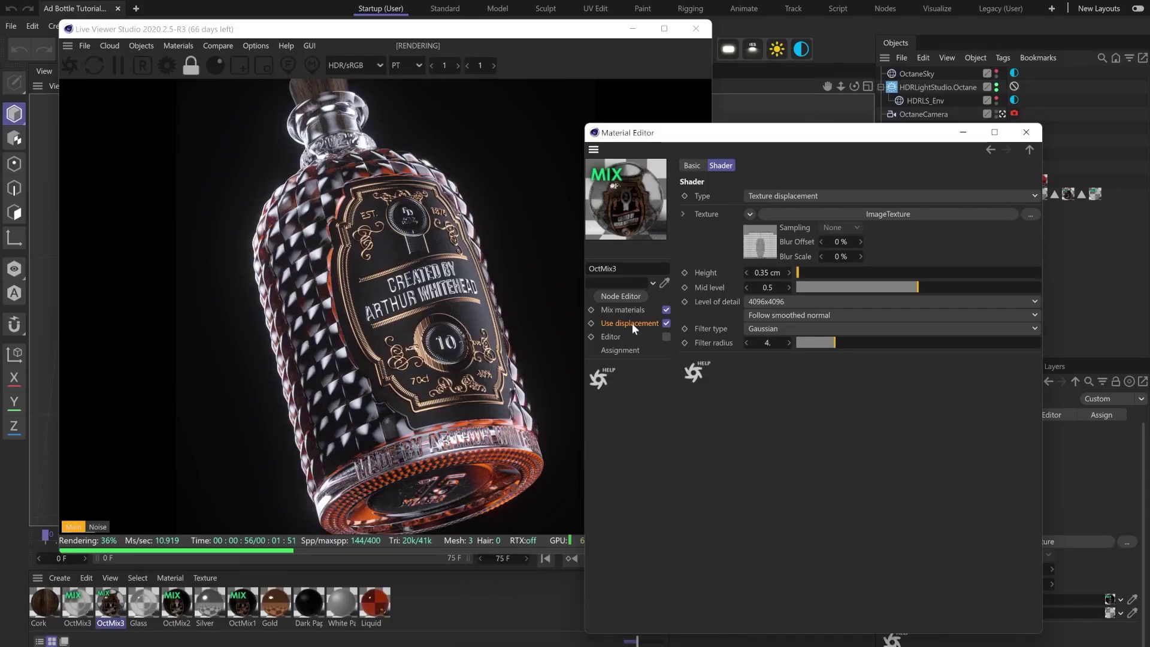
click(760, 240)
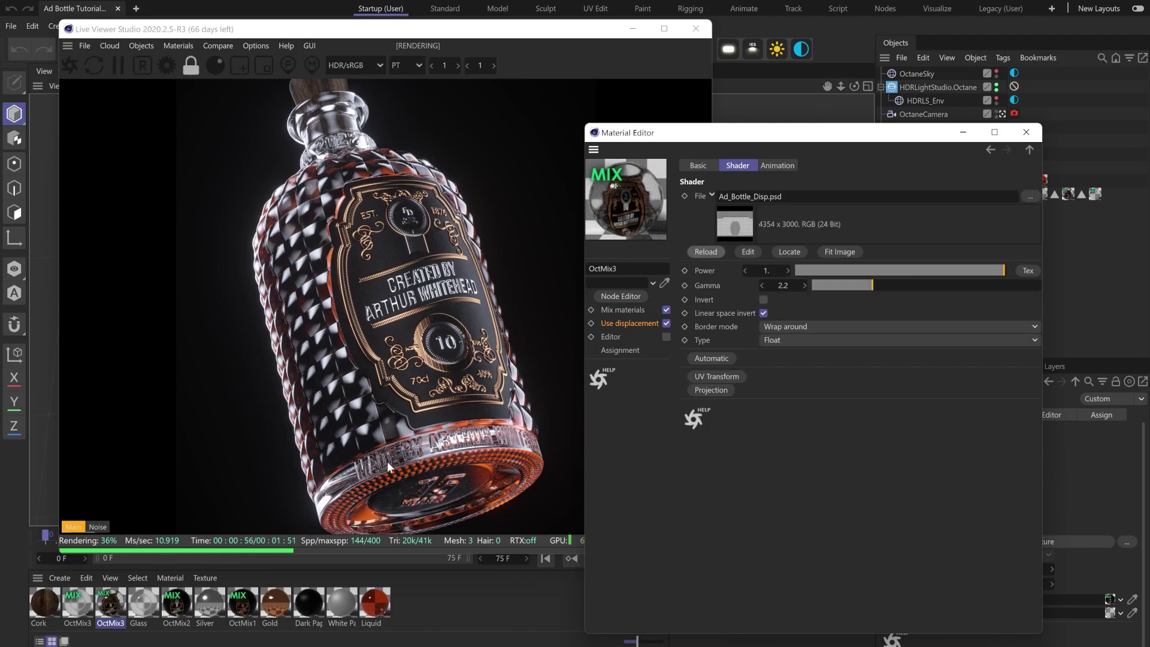
click(519, 442)
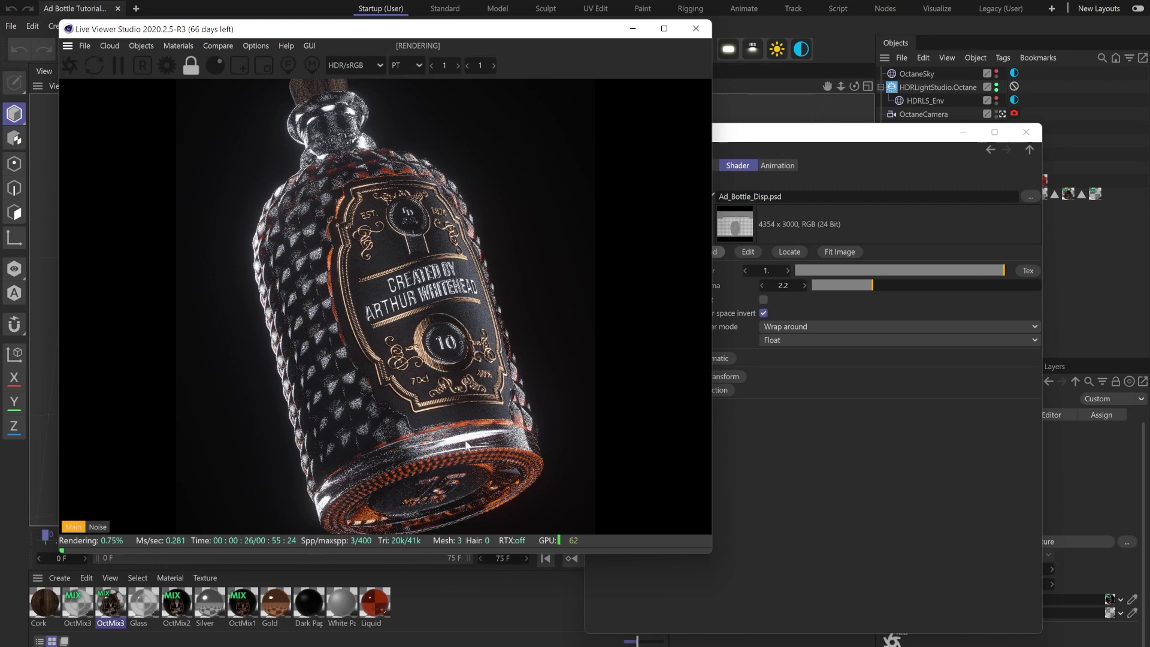
Reposition the Live Viewer beside HDR Light Studio so the whole bottle render stays in view.
click(659, 322)
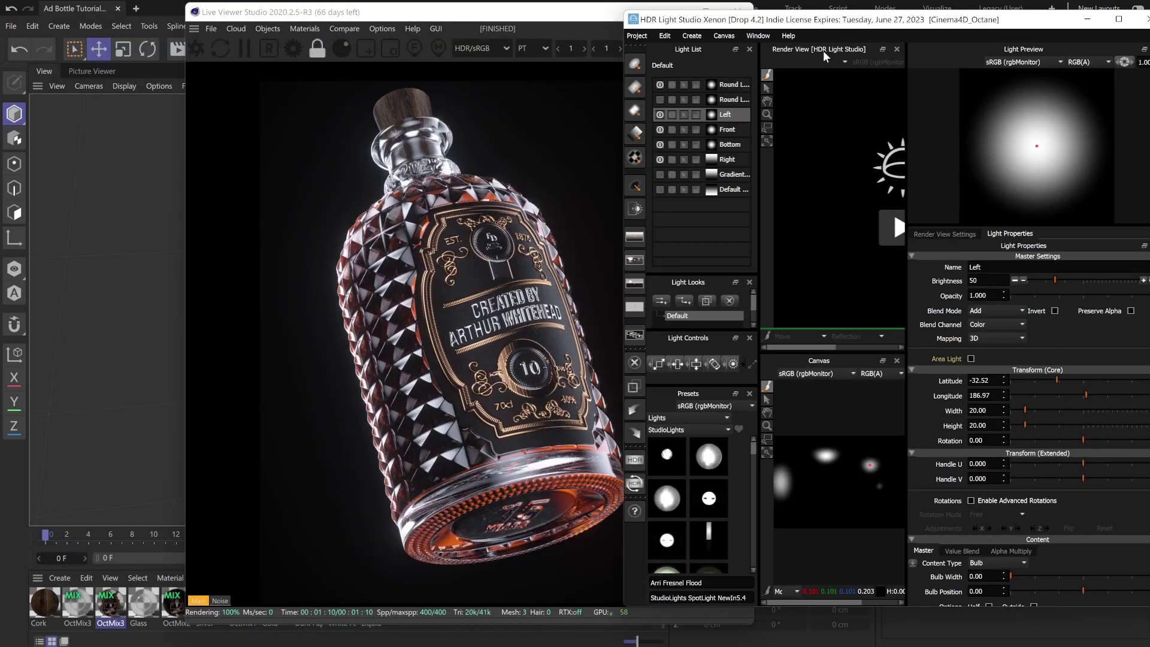
drag(560, 15, 531, 24)
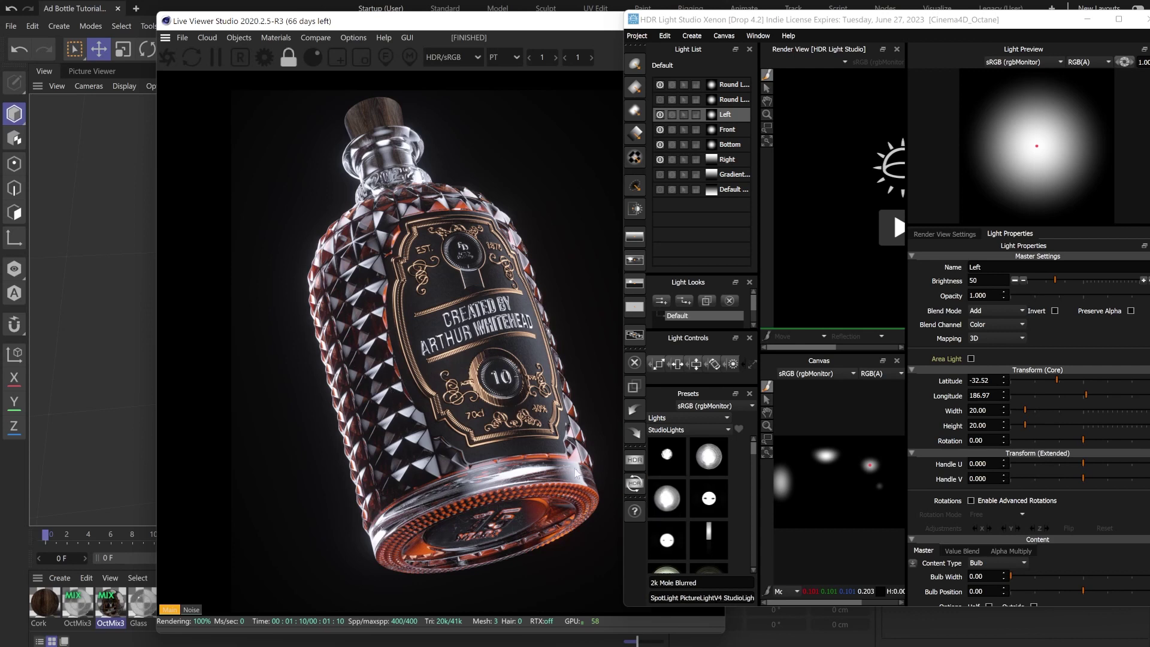
drag(545, 31, 567, 15)
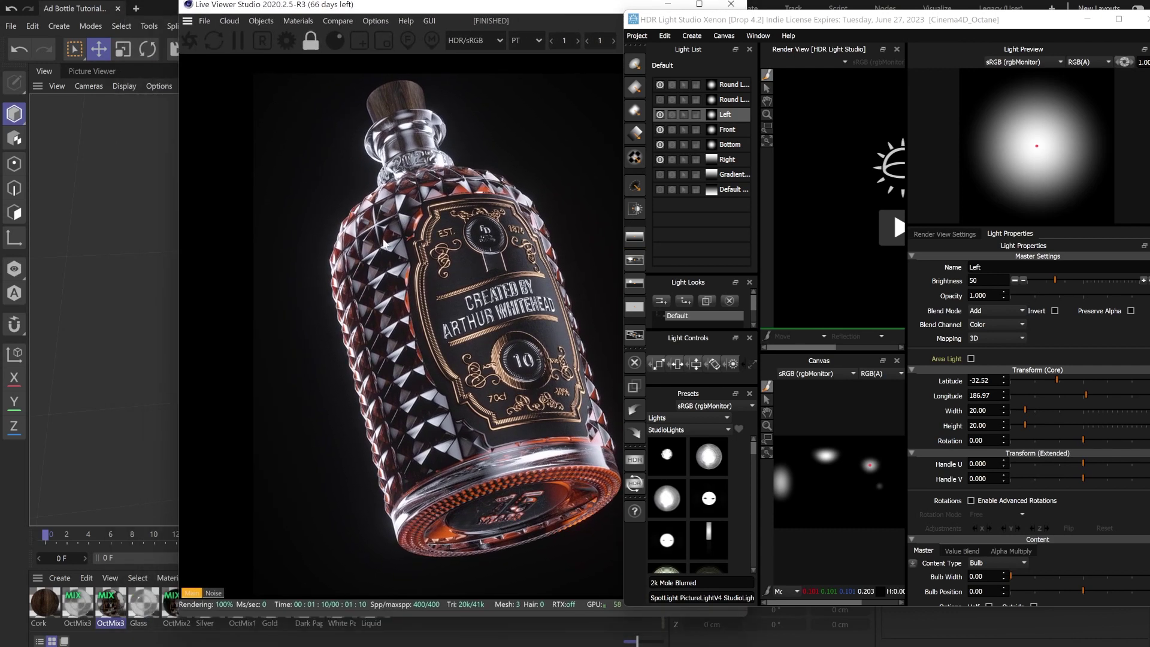
Open the OctMix3 material, turn off its displacement and close the material editor.
double_click(106, 602)
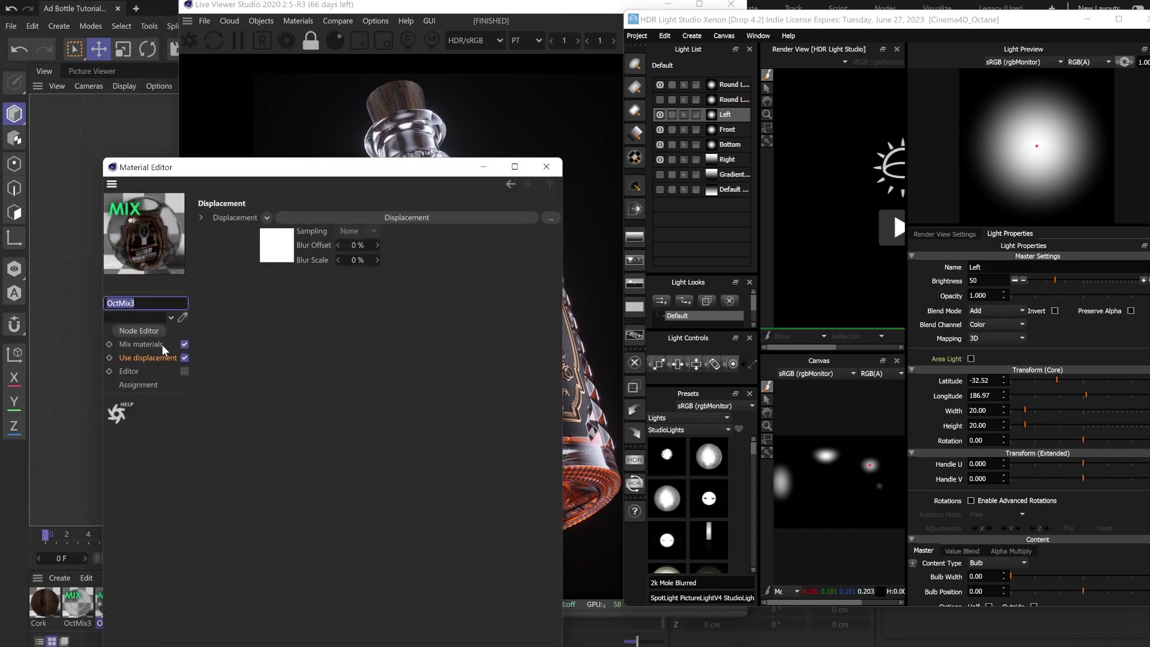
click(546, 167)
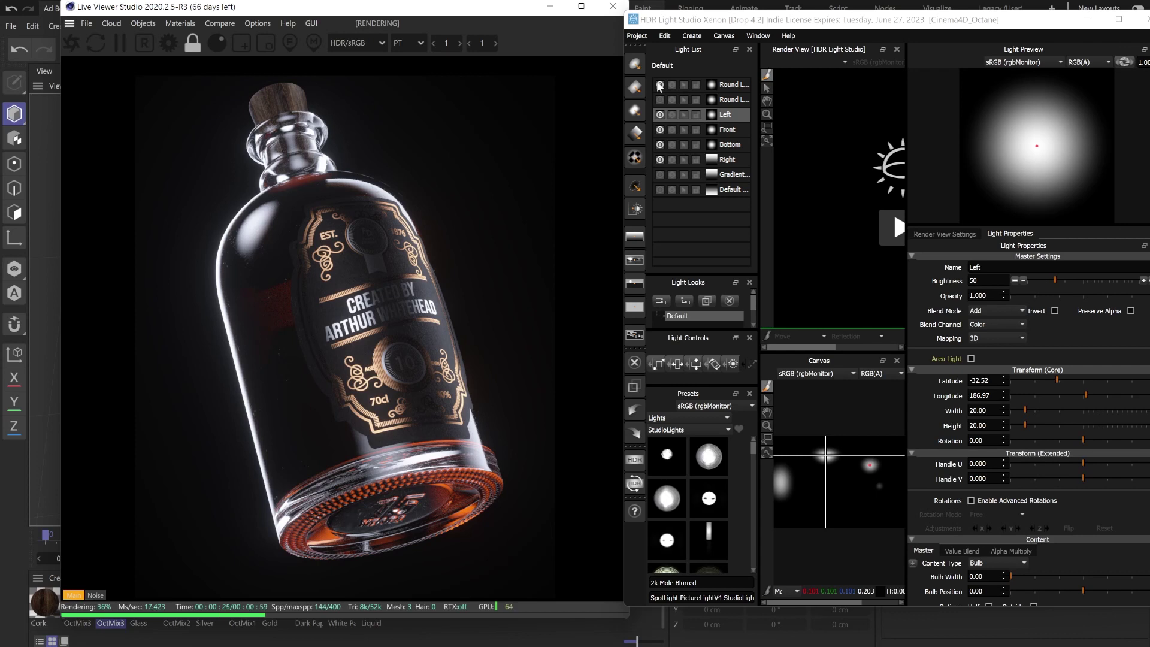
Toggle the upper Round Light, Bottom and Right lights in HDR Light Studio to compare each one's effect on the bottle render.
click(660, 85)
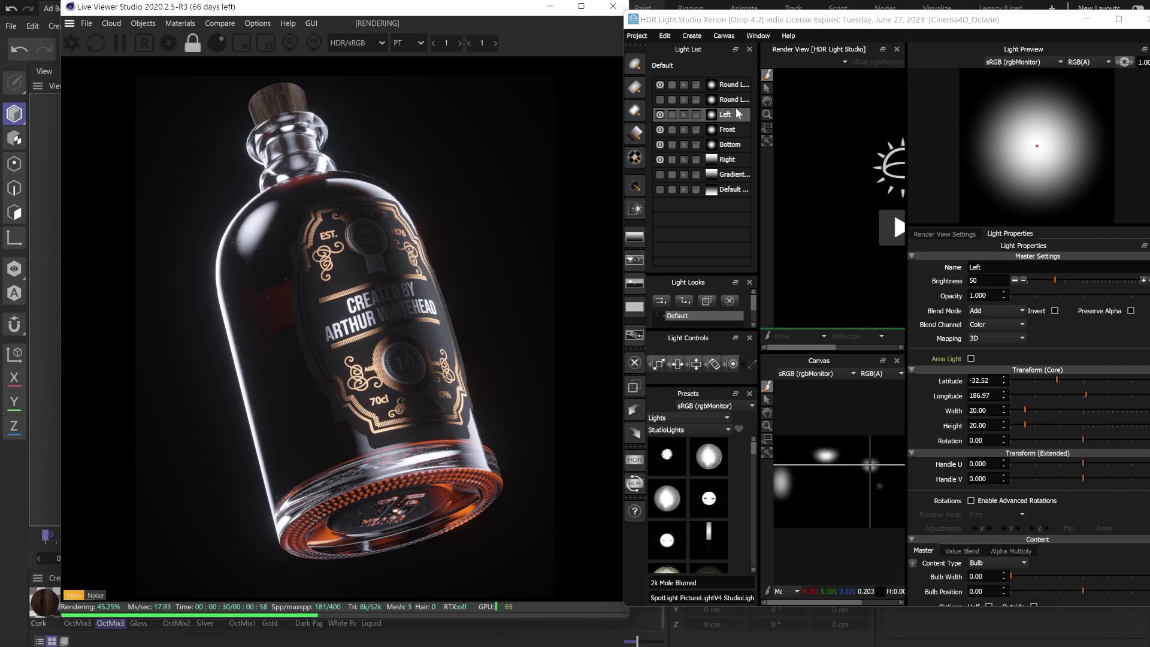
click(744, 148)
click(660, 144)
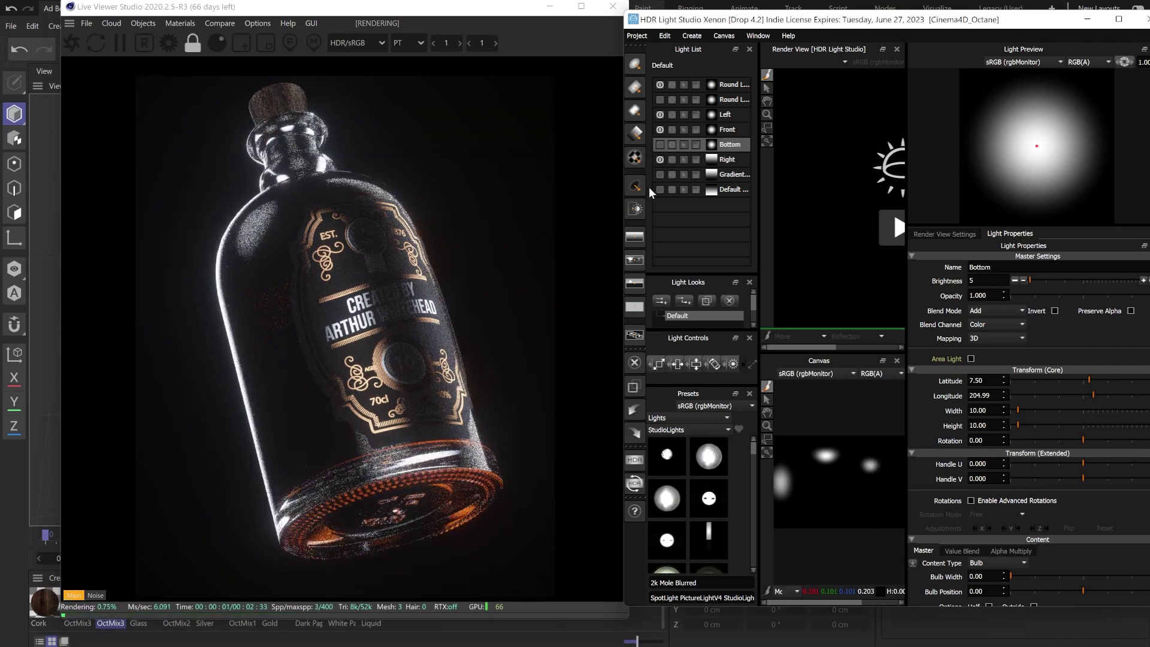
click(660, 144)
click(704, 161)
click(659, 159)
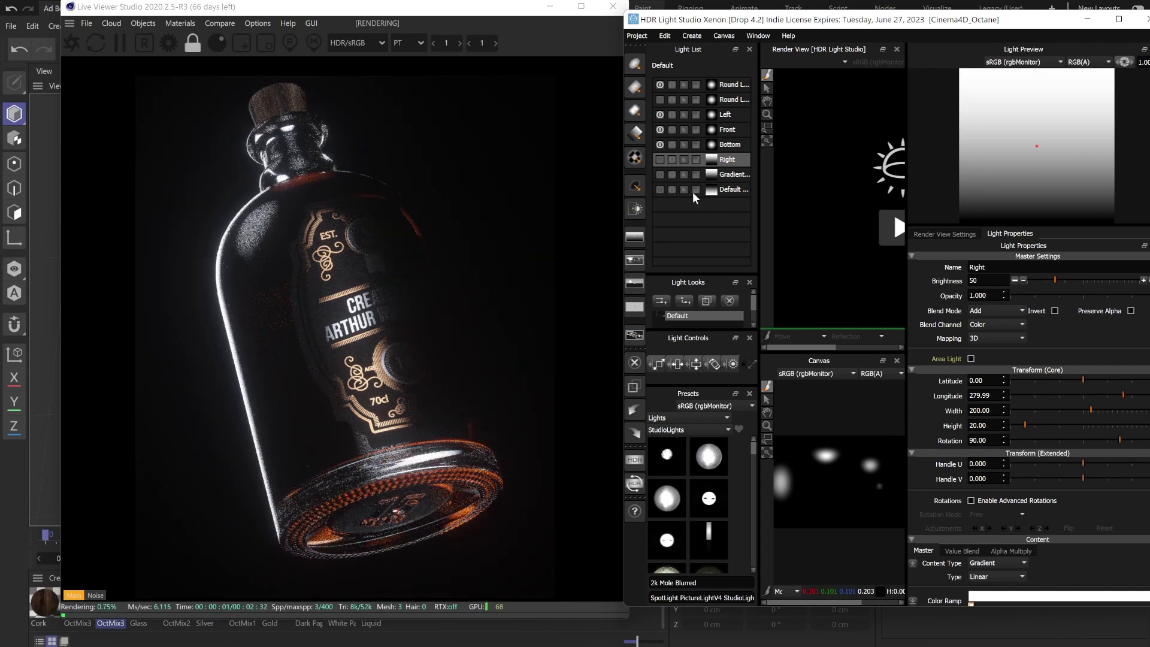
click(659, 160)
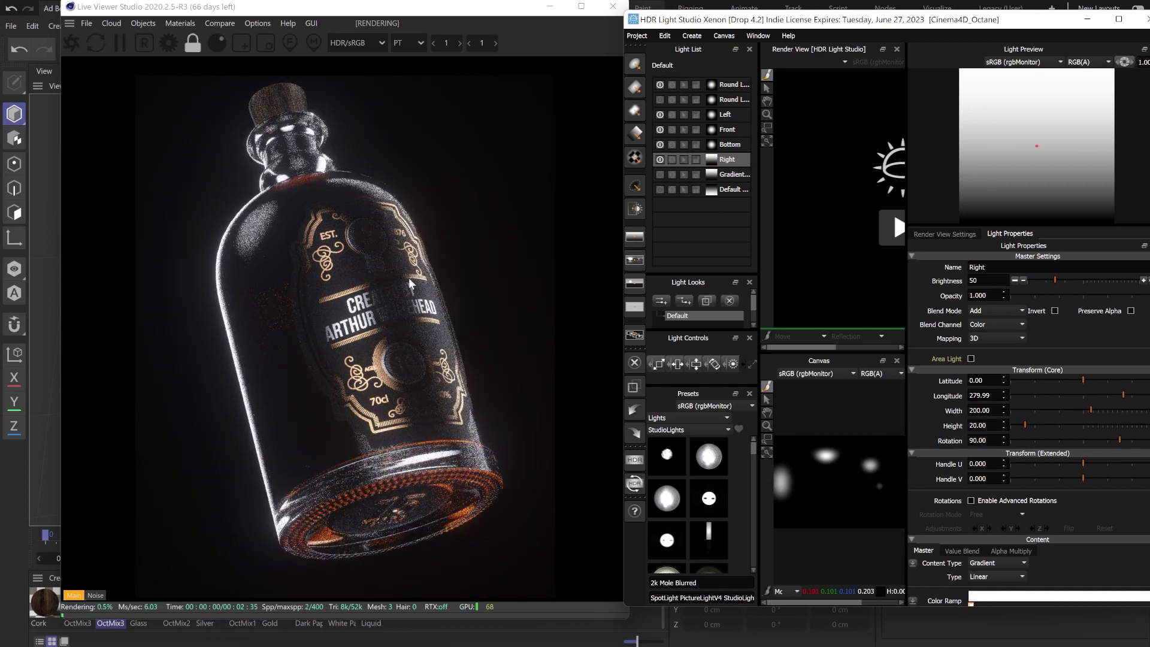
Switch the Left light and the Front light off and back on to compare their effect on the glass and label.
click(728, 114)
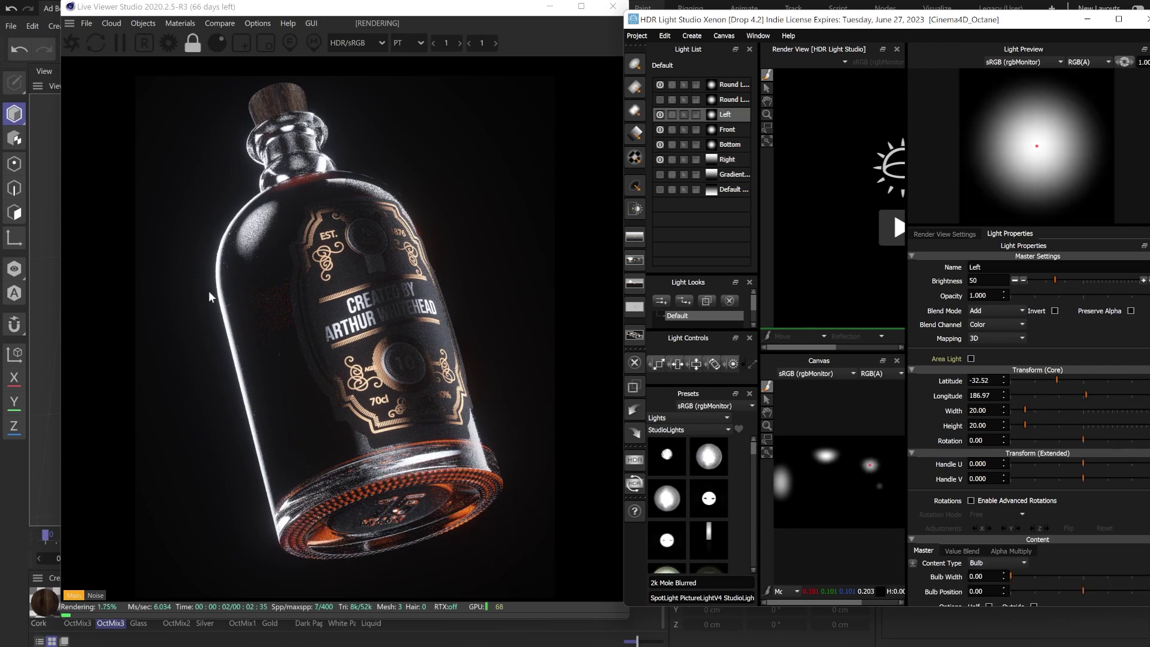
click(659, 115)
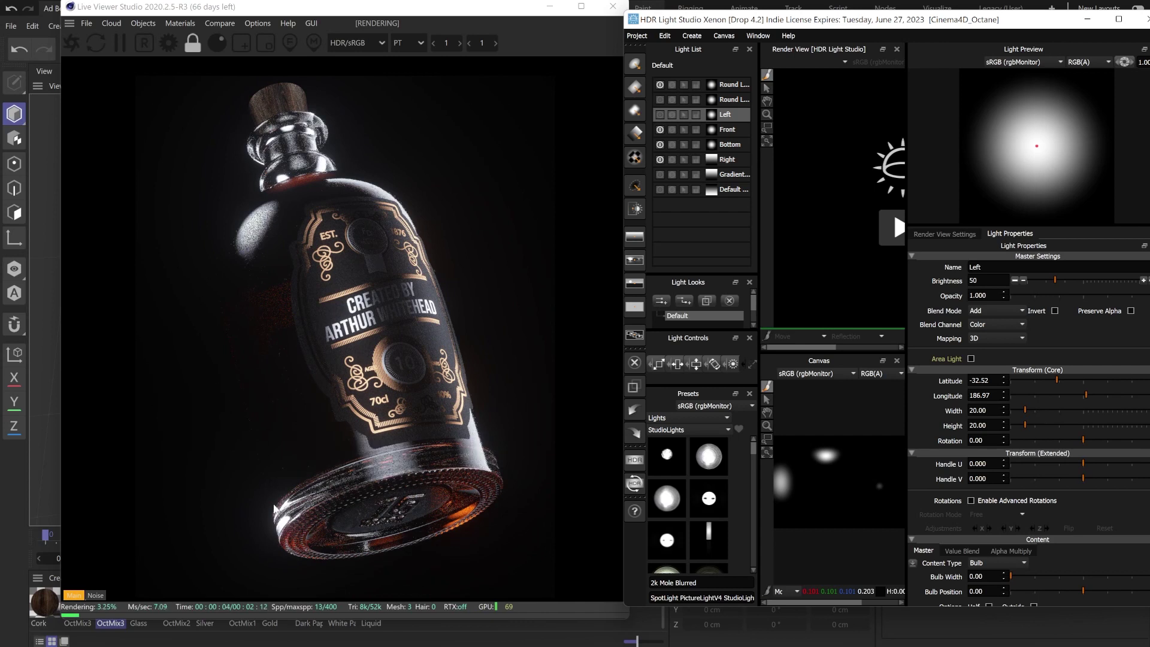
click(659, 114)
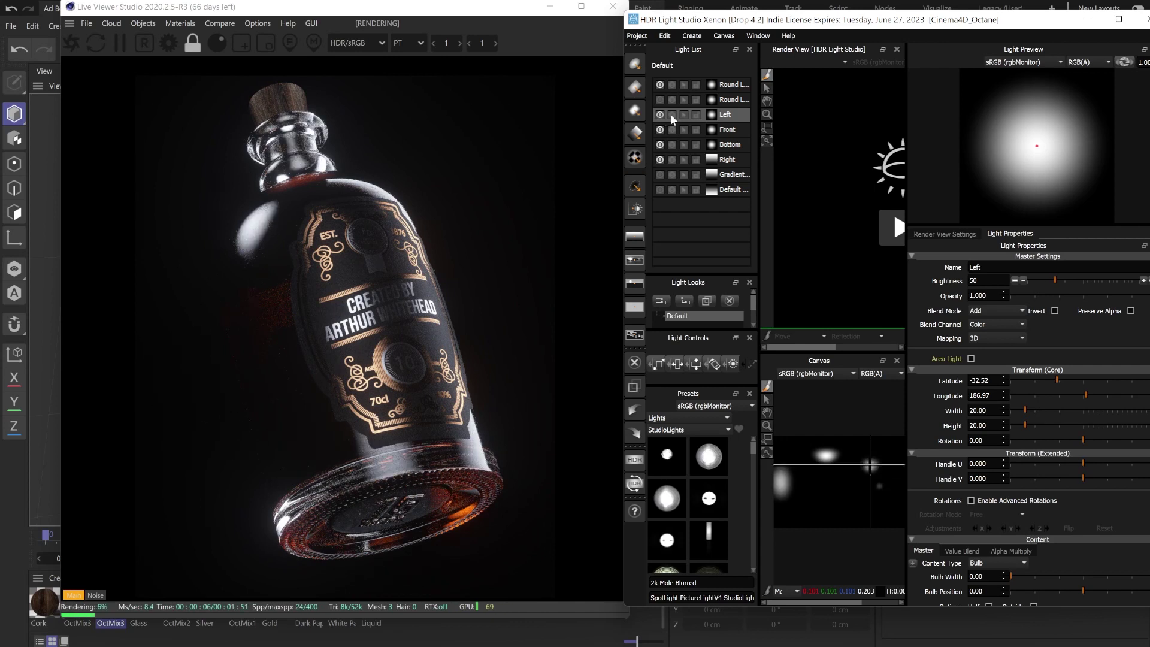
click(666, 131)
click(659, 130)
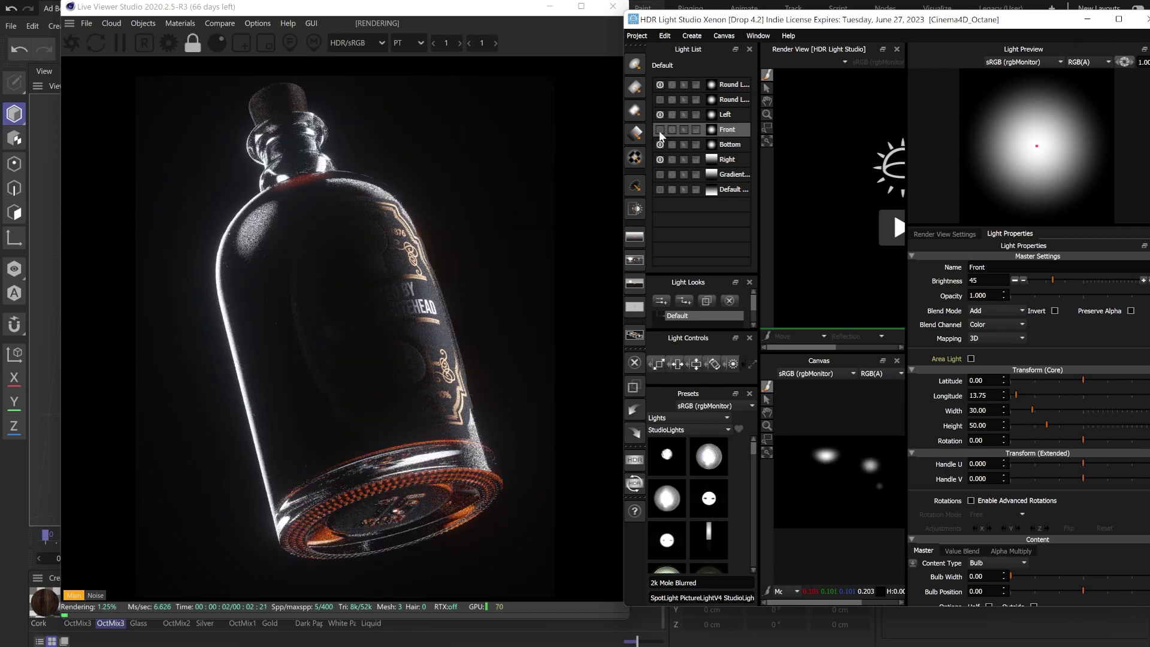
click(659, 130)
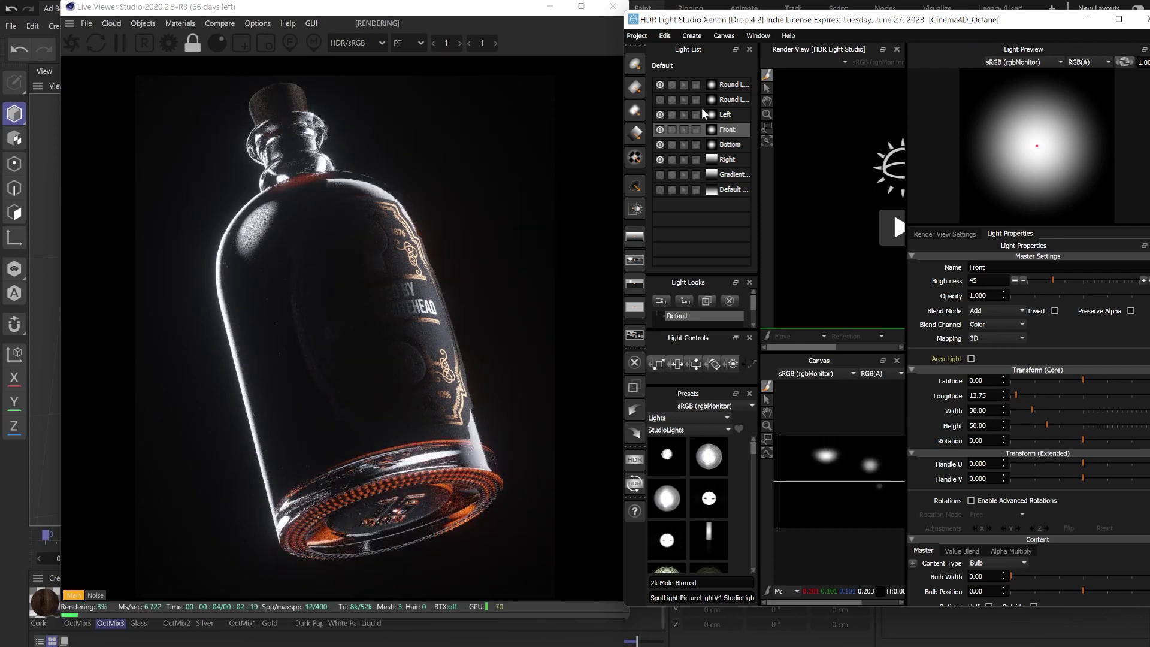
Switch the Round Light with brightness 100 off and on twice to examine its effect on the bottle's base.
click(660, 84)
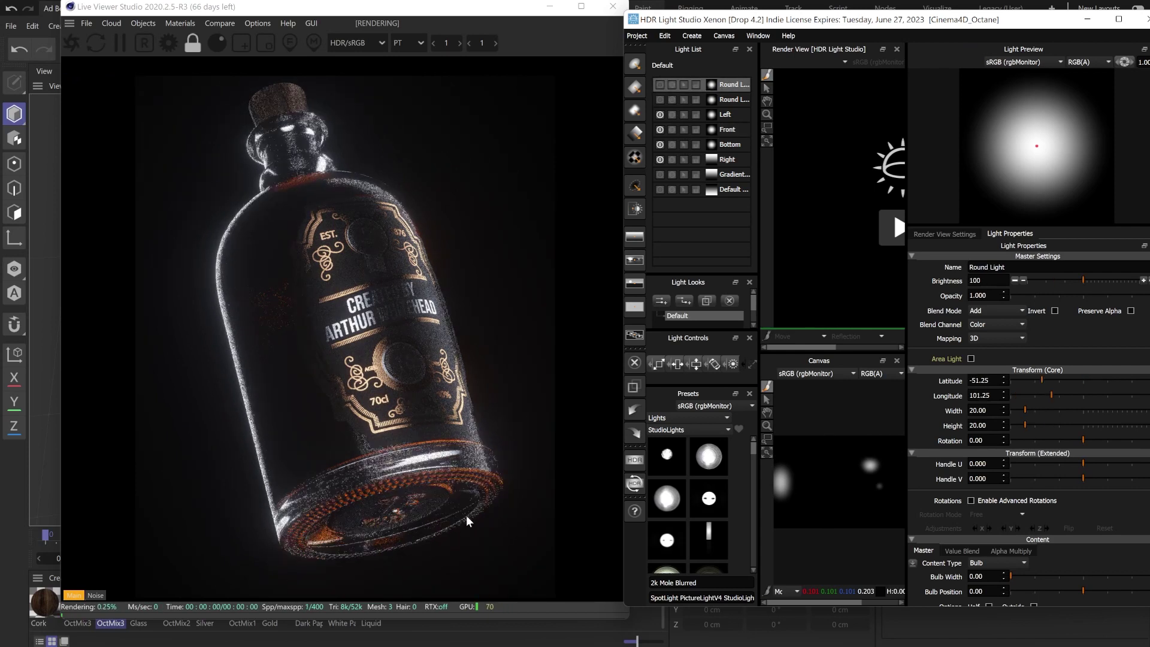
click(659, 85)
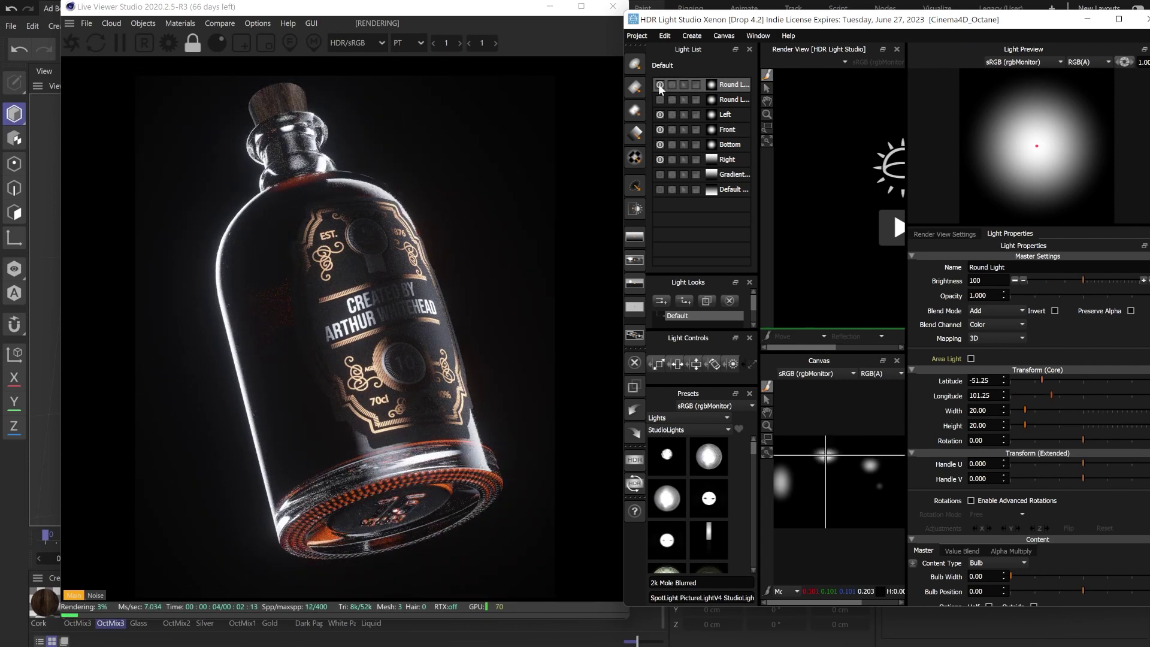
click(660, 85)
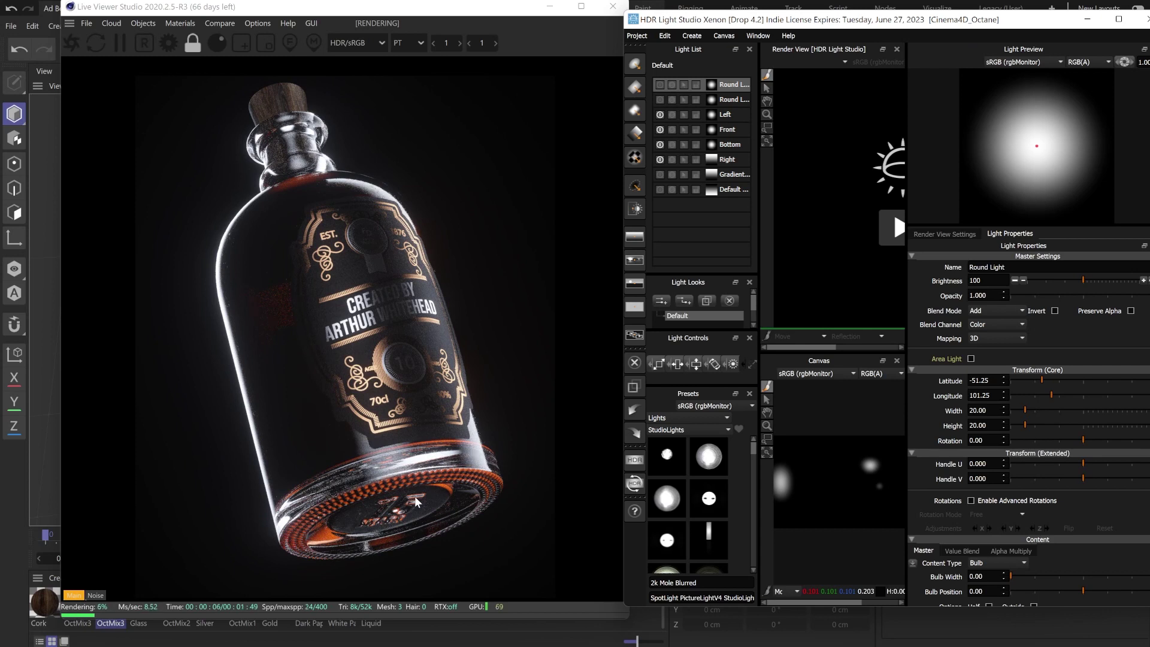
click(660, 85)
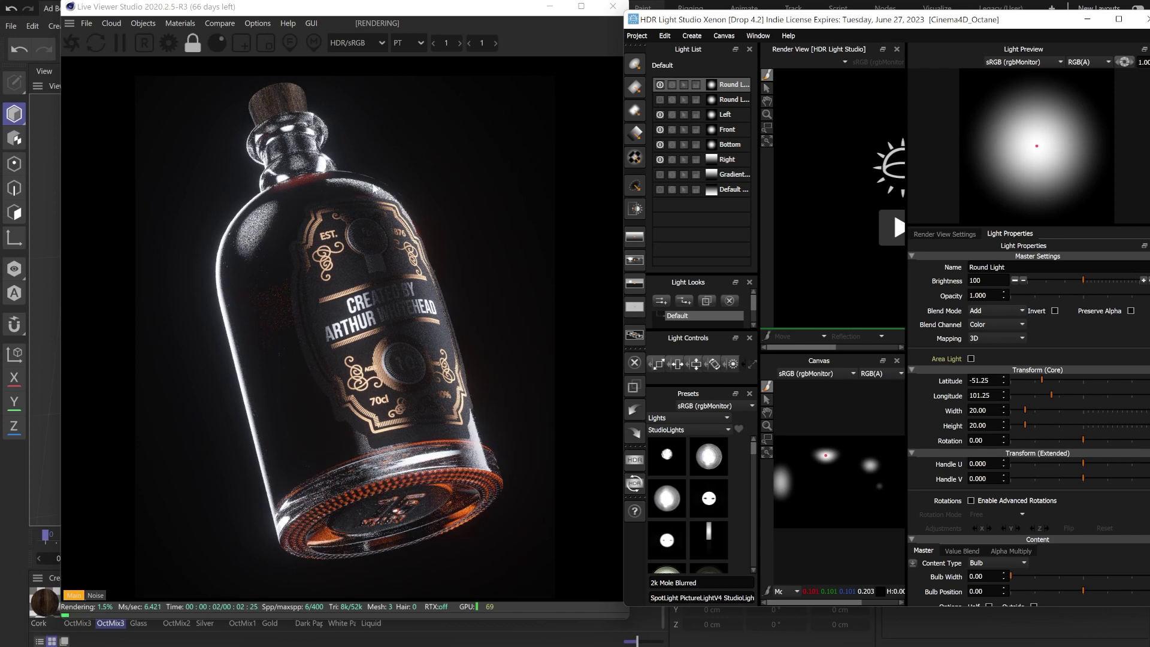
Move the Live Viewer aside, open the Octane settings and review the Pathtracing kernel's noise threshold and minimum samples.
drag(401, 10, 504, 4)
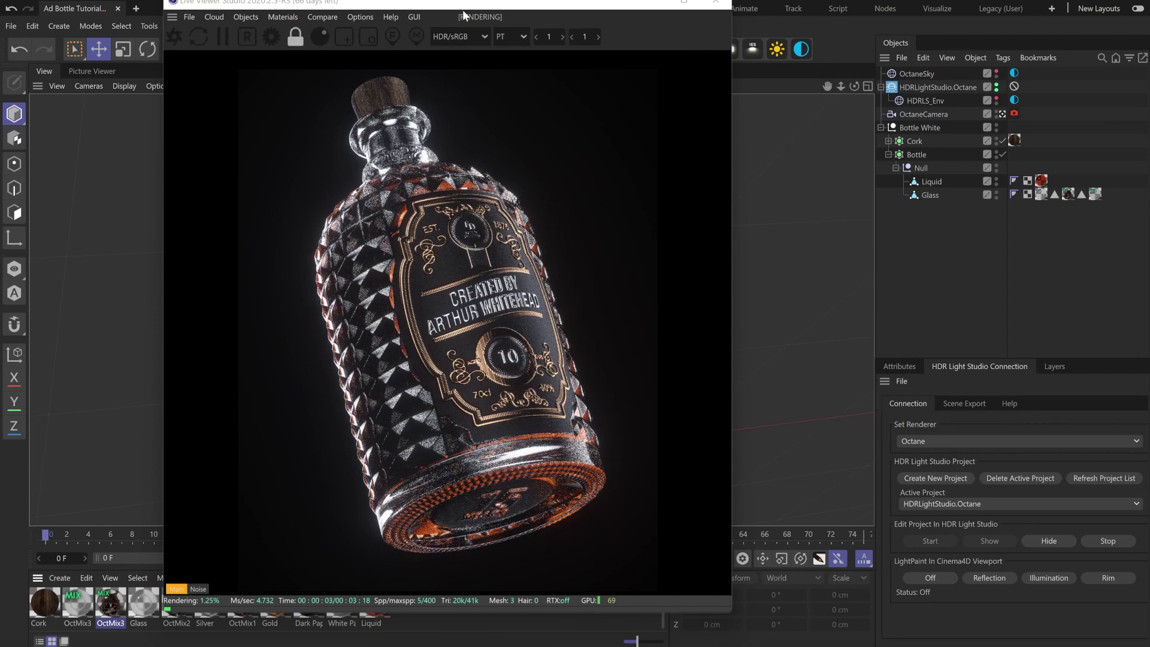
drag(449, 6, 965, 47)
click(170, 38)
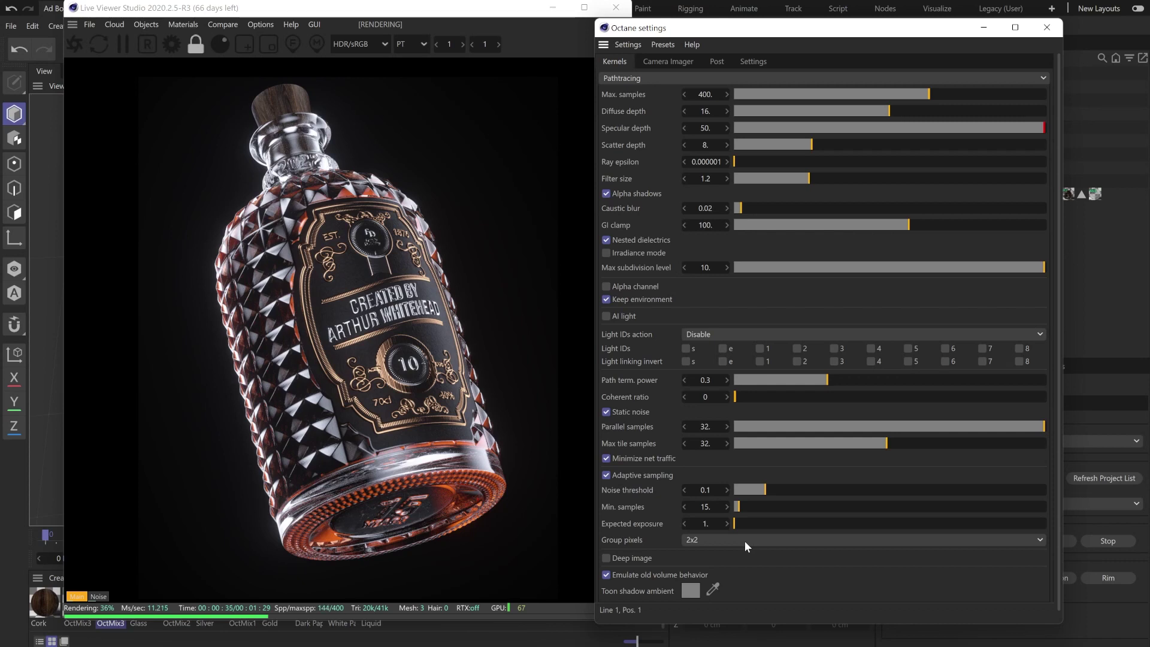
click(705, 507)
click(711, 489)
key(Tab)
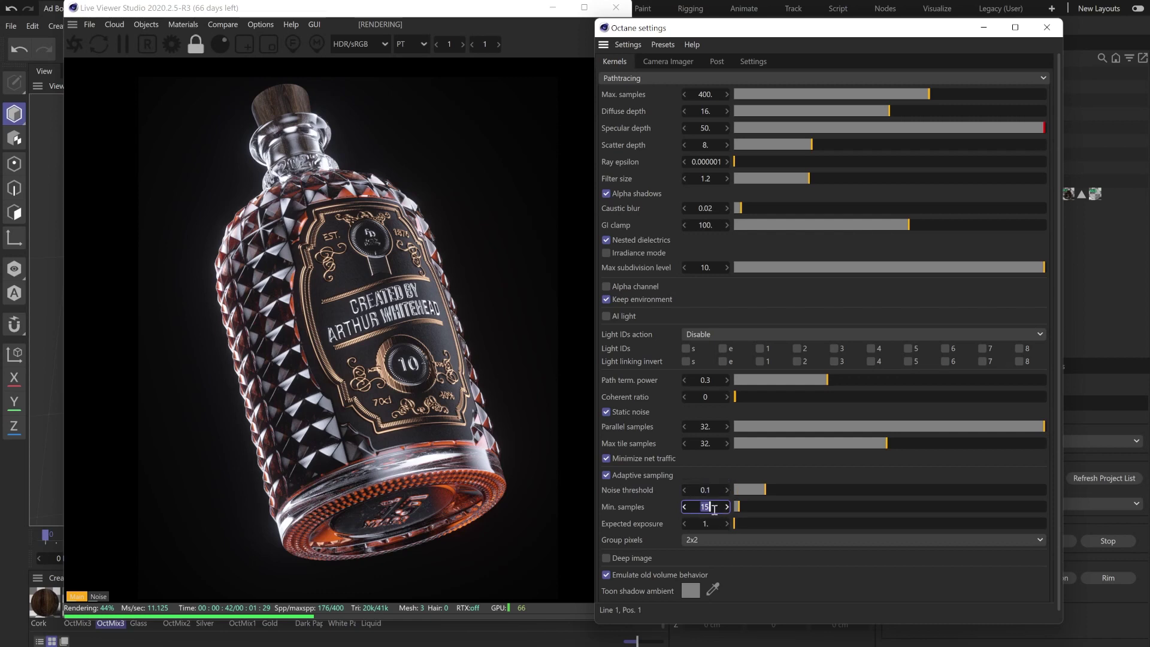
Open the white point colour in the Camera Imager settings and examine its hue and saturation values.
click(689, 63)
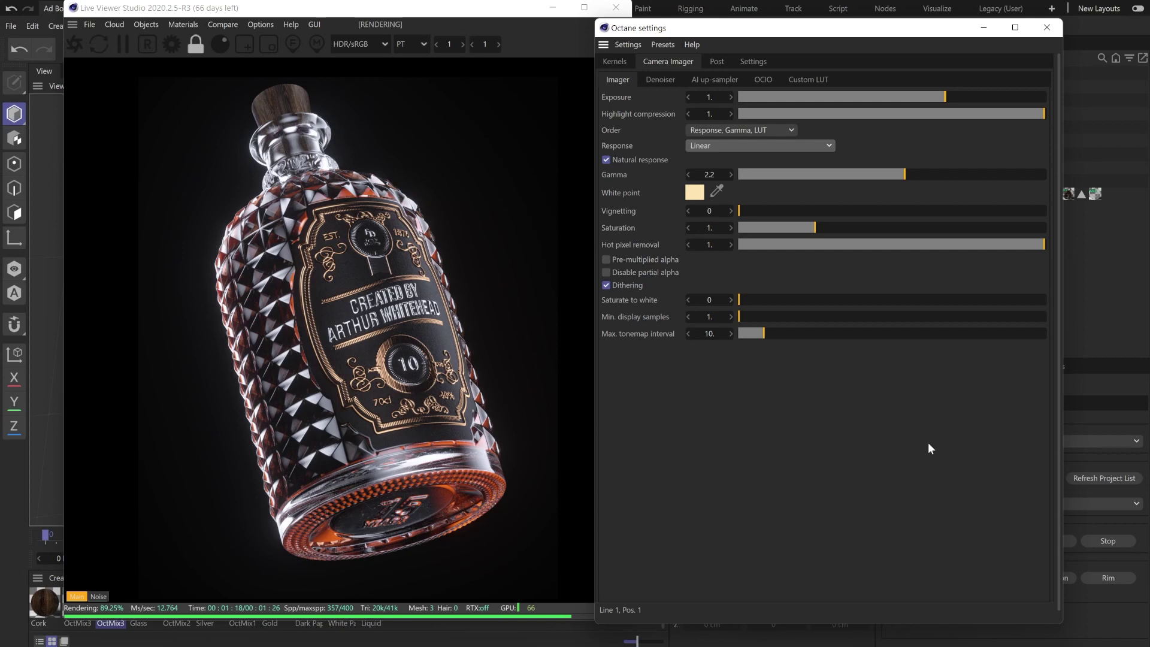
click(694, 192)
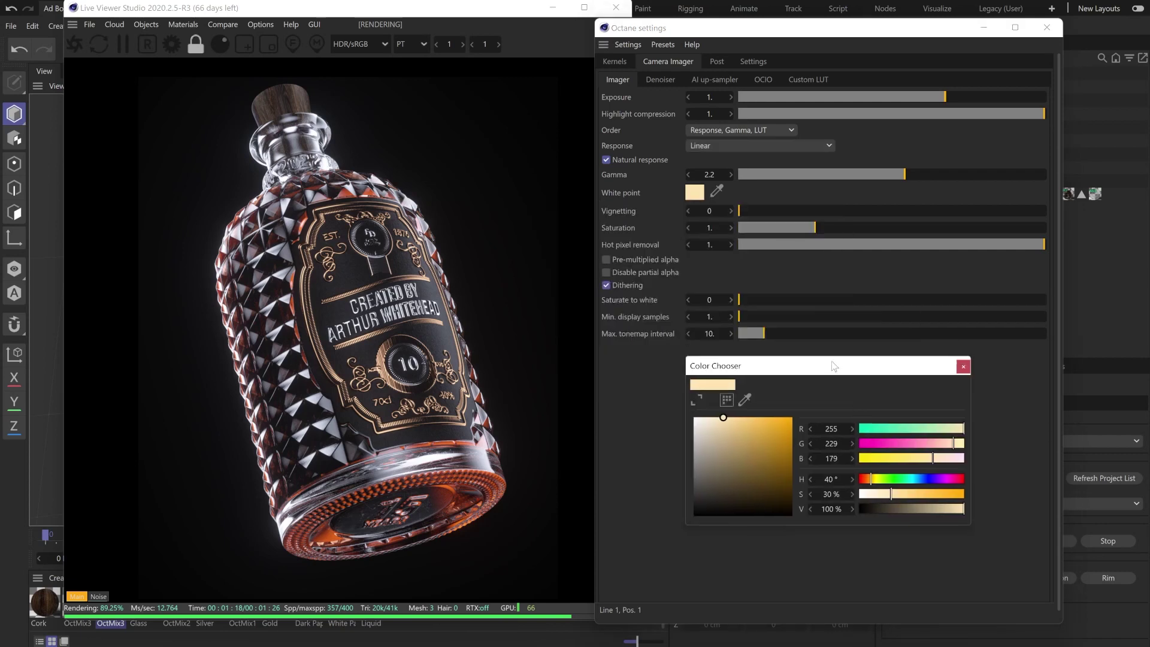
click(833, 494)
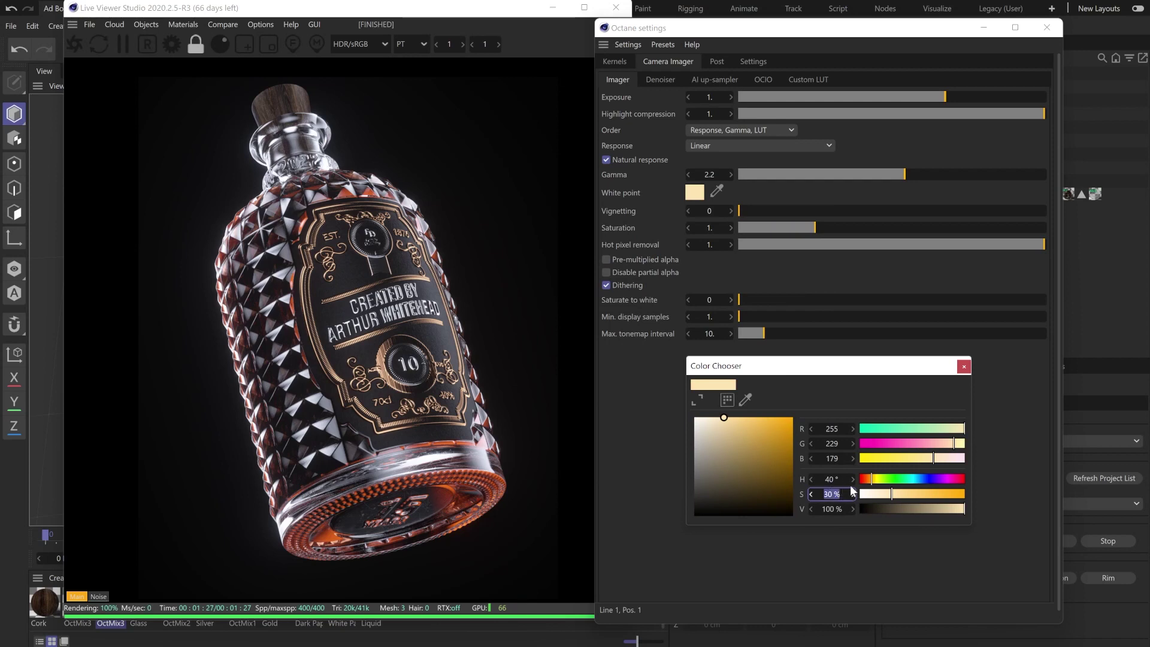
key(shift+Tab)
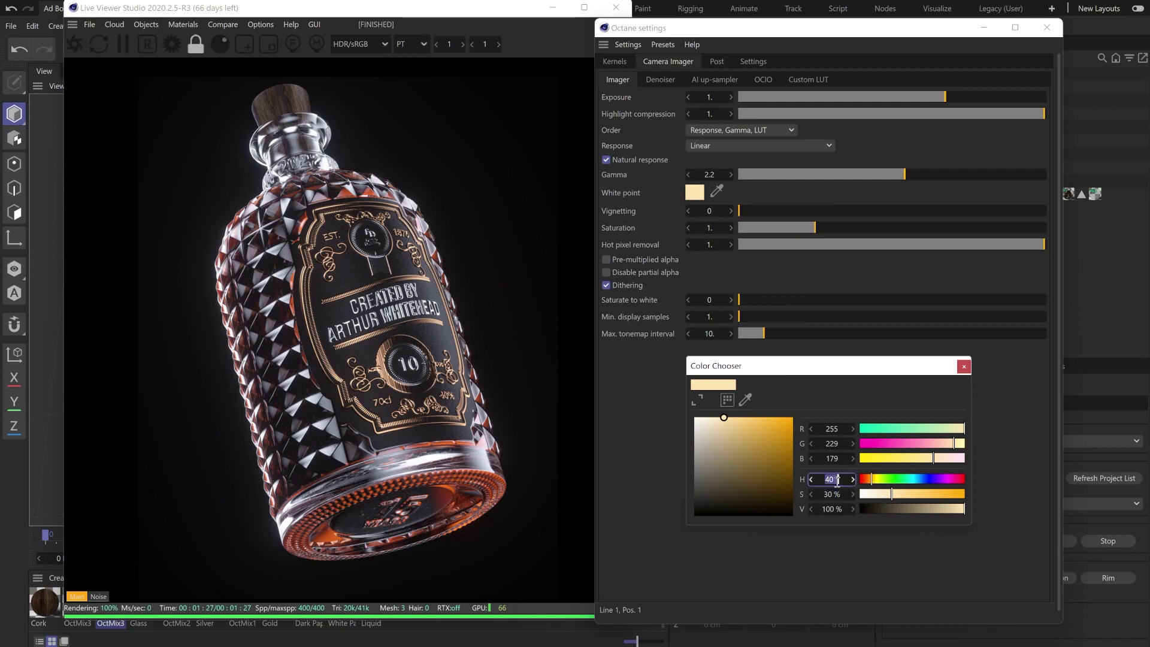
key(Tab)
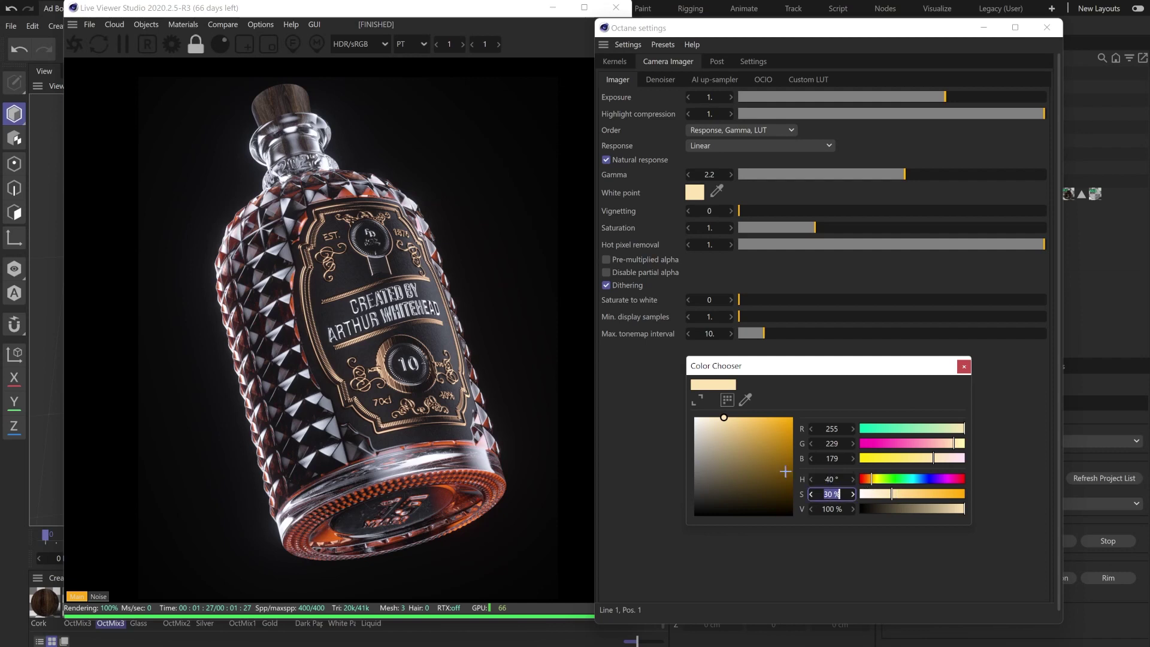
Compare the render with the white point saturation at 0%, then restore the saturation to 30%.
drag(893, 496, 573, 451)
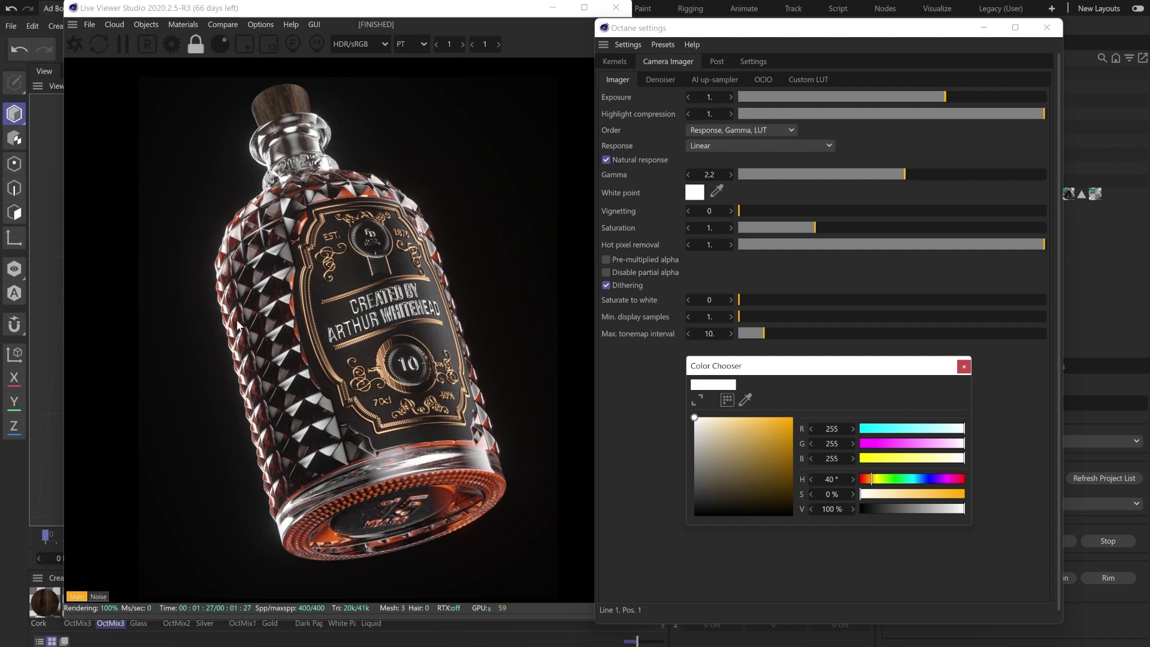
double_click(832, 479)
drag(870, 496, 891, 497)
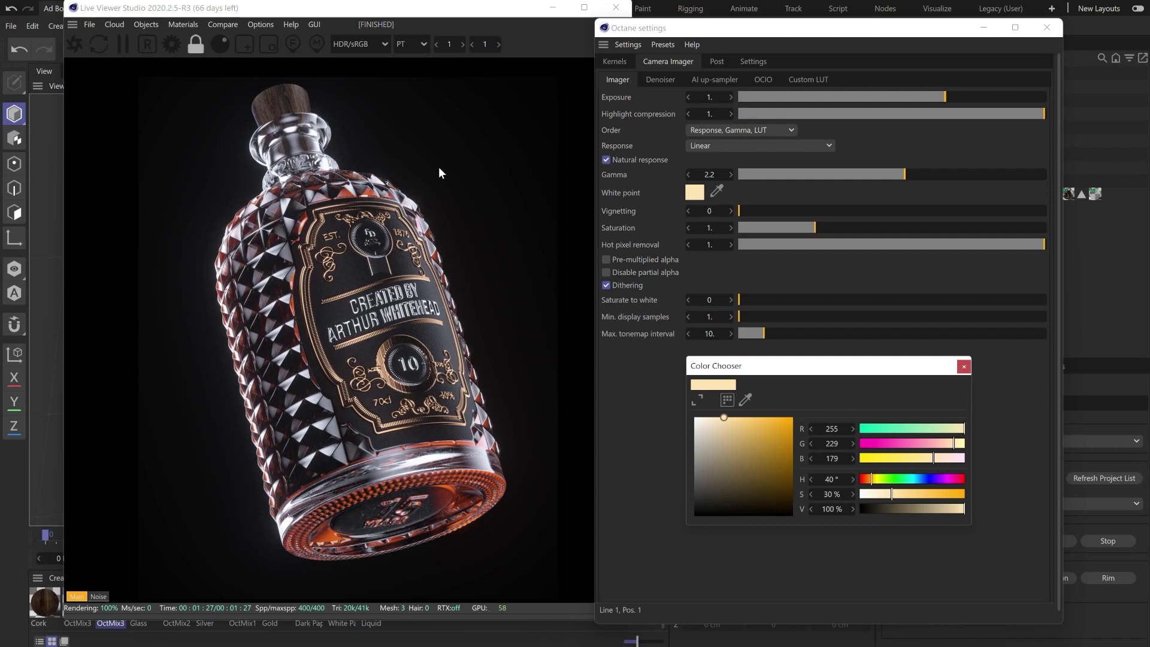
Shift the white point hue toward a warmer orange, trying 30°, and close the colour chooser.
mouse_move(886, 478)
mouse_down()
mouse_move(928, 479)
mouse_move(870, 479)
mouse_up()
click(851, 489)
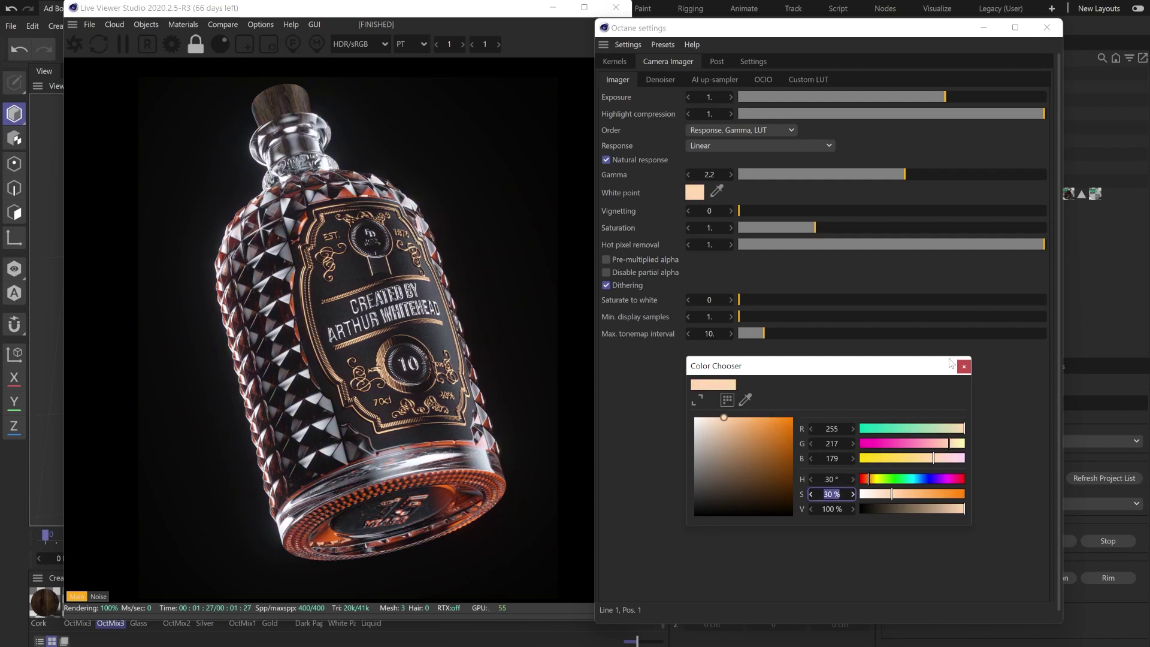
double_click(830, 479)
key(Escape)
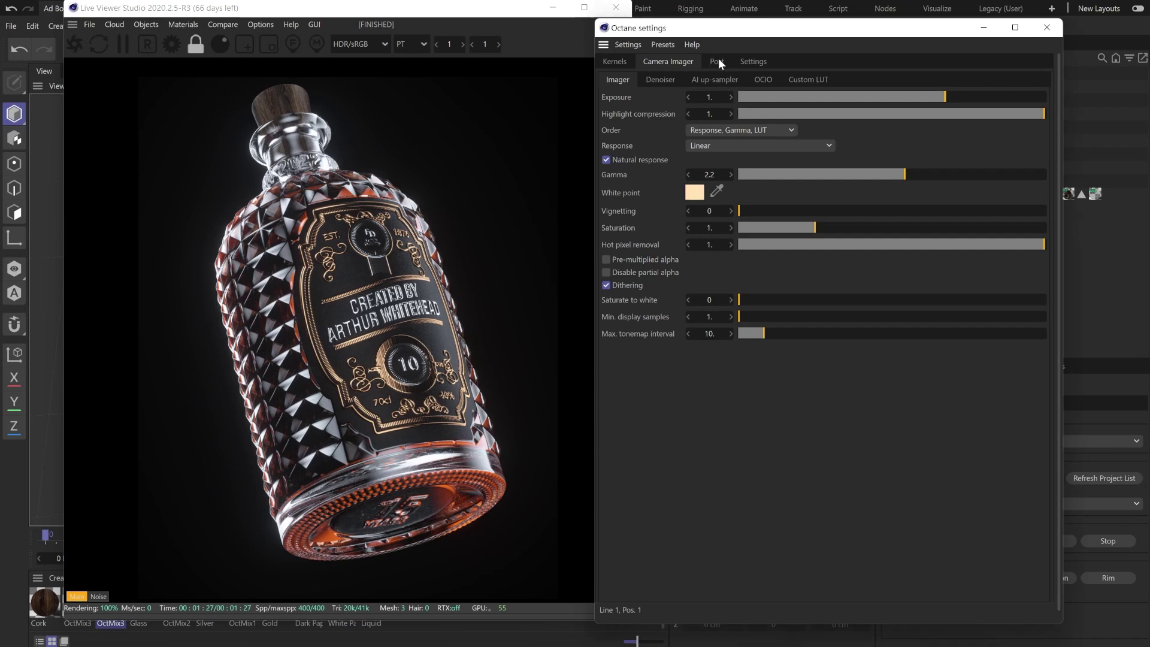
Toggle the Octane post-processing effects to compare the bloom on the bottle, and close the Octane settings.
click(717, 62)
click(627, 80)
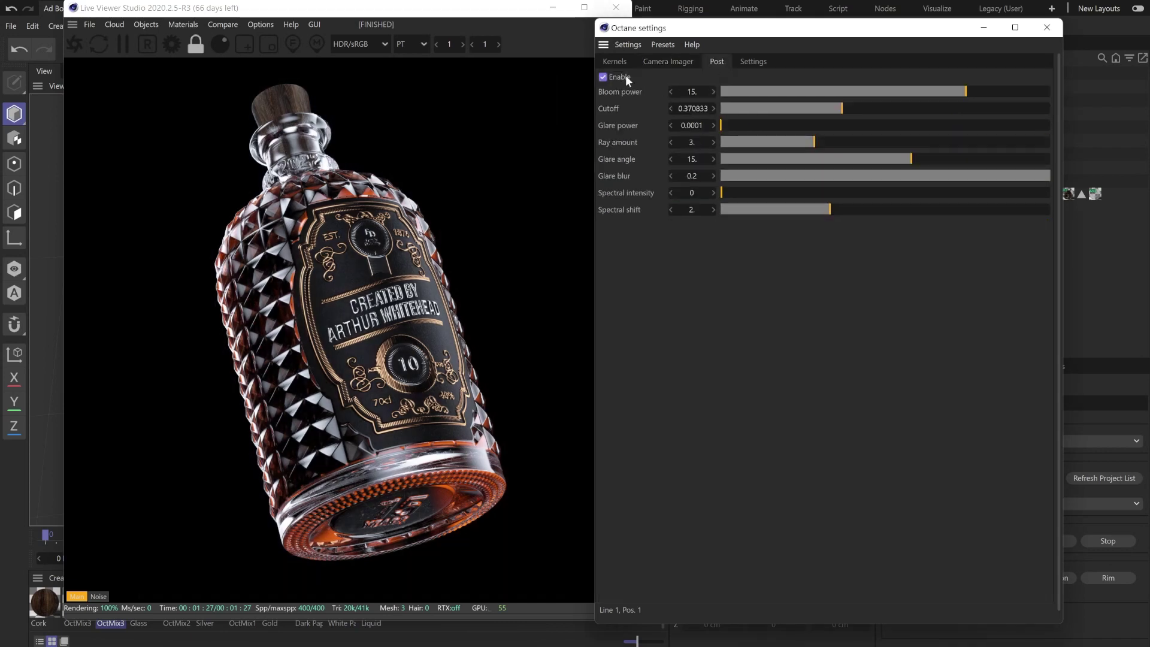
click(626, 76)
click(625, 76)
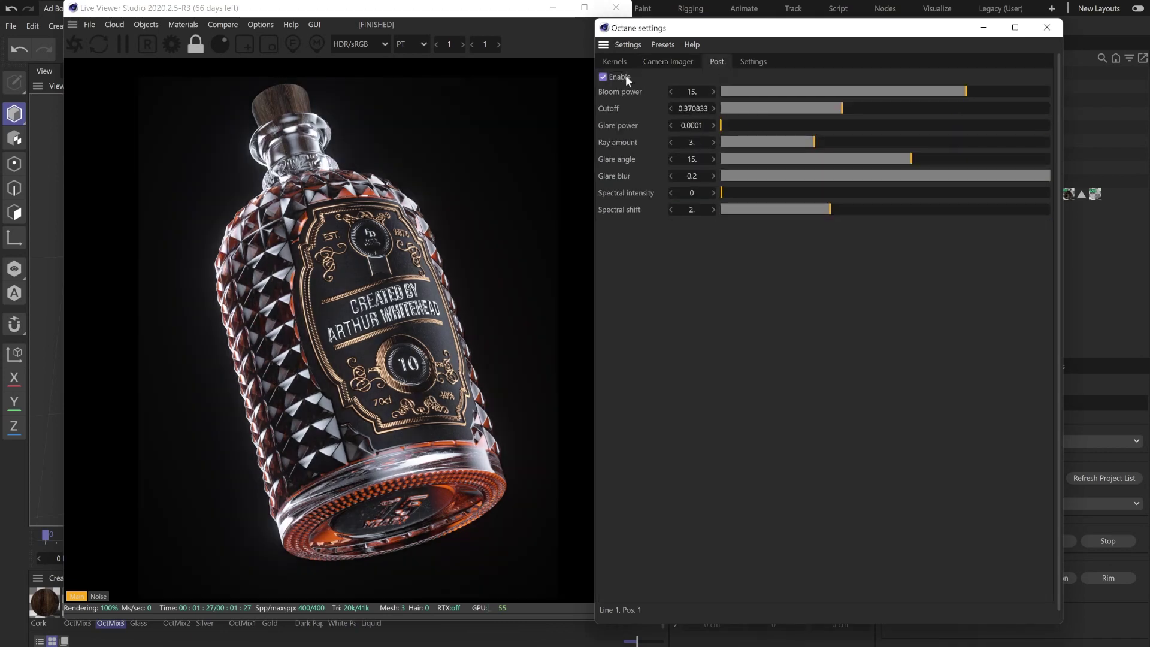
click(626, 77)
click(627, 78)
click(1047, 27)
drag(389, 8, 533, 10)
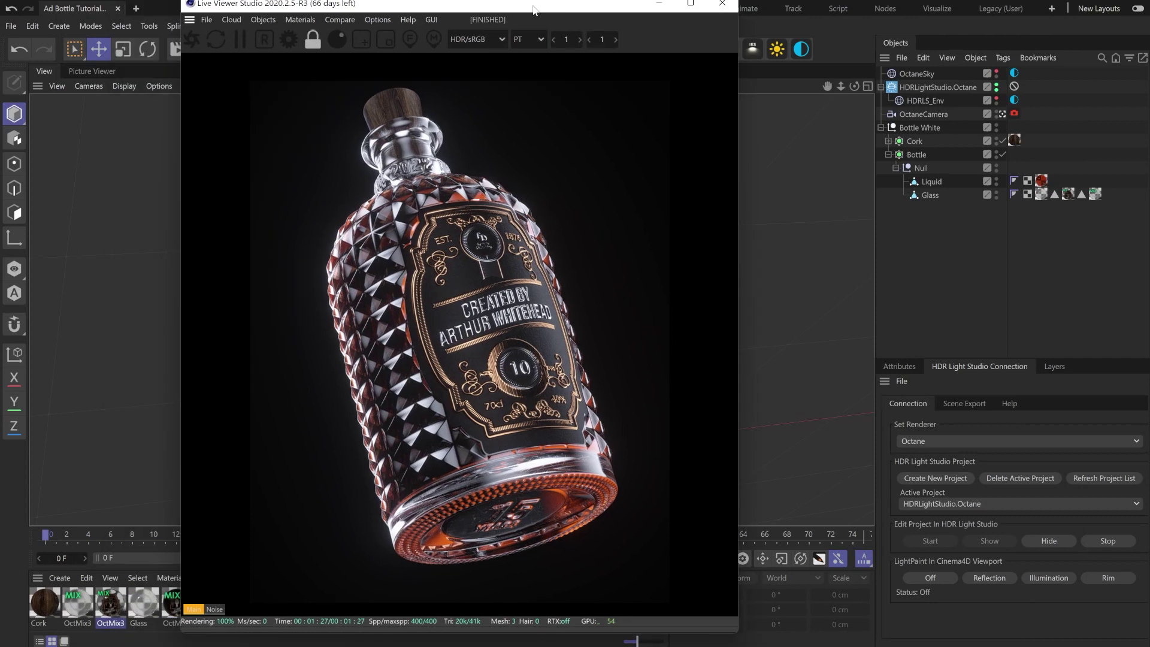